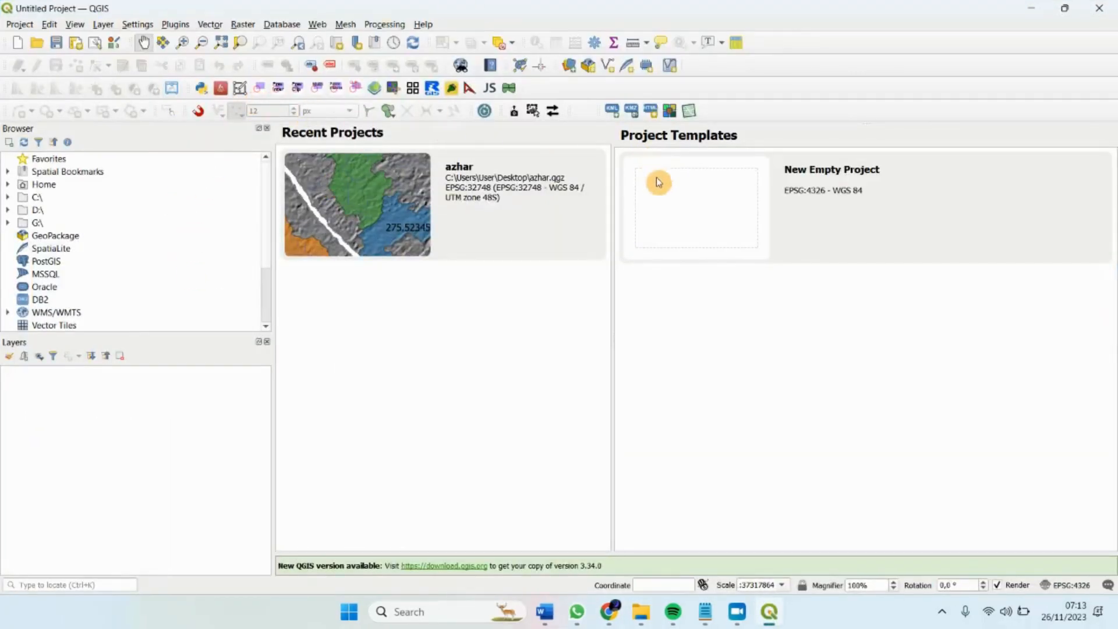
Create a new empty project and start adding a vector layer
{"action": "double_click", "coordinate": [691, 209]}
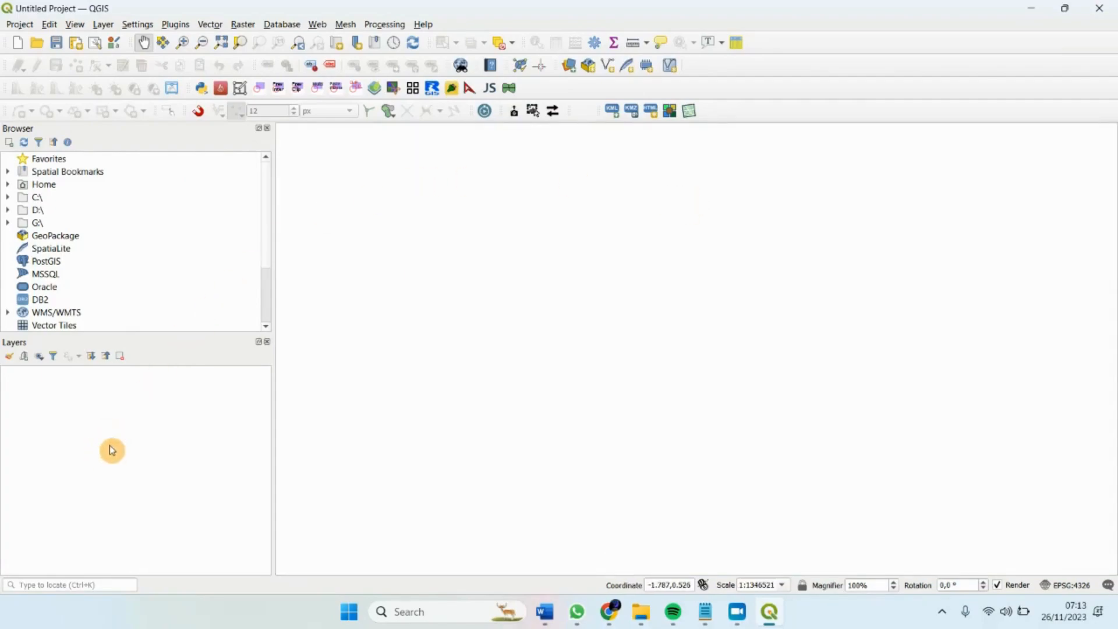
{"action": "left_click", "coordinate": [209, 24]}
{"action": "mouse_move", "coordinate": [104, 31]}
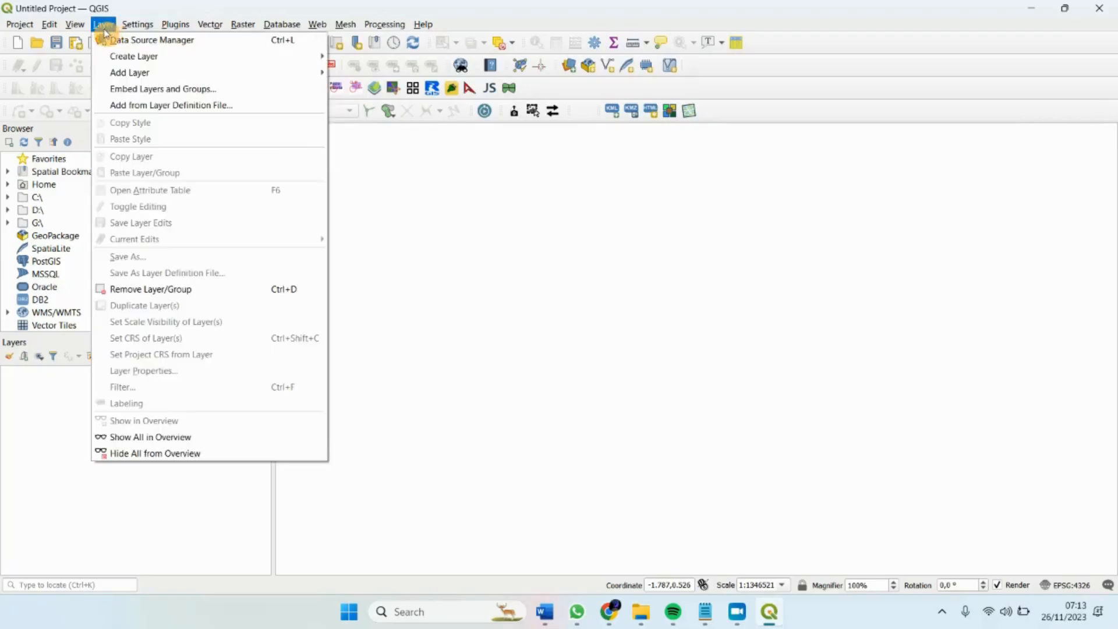
{"action": "mouse_move", "coordinate": [119, 73]}
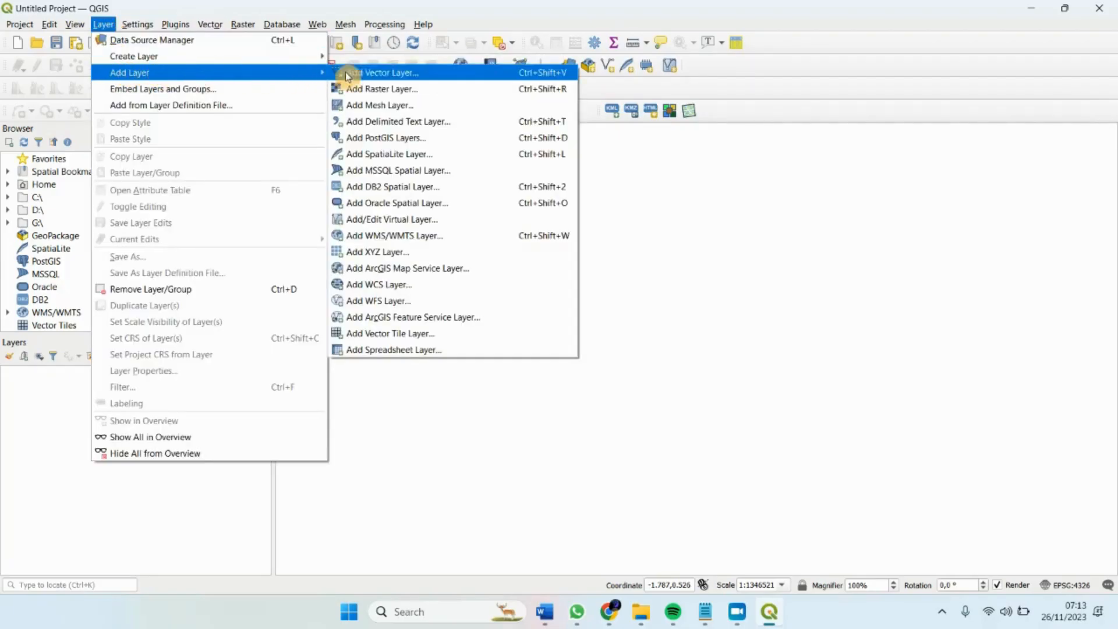
{"action": "left_click", "coordinate": [522, 72]}
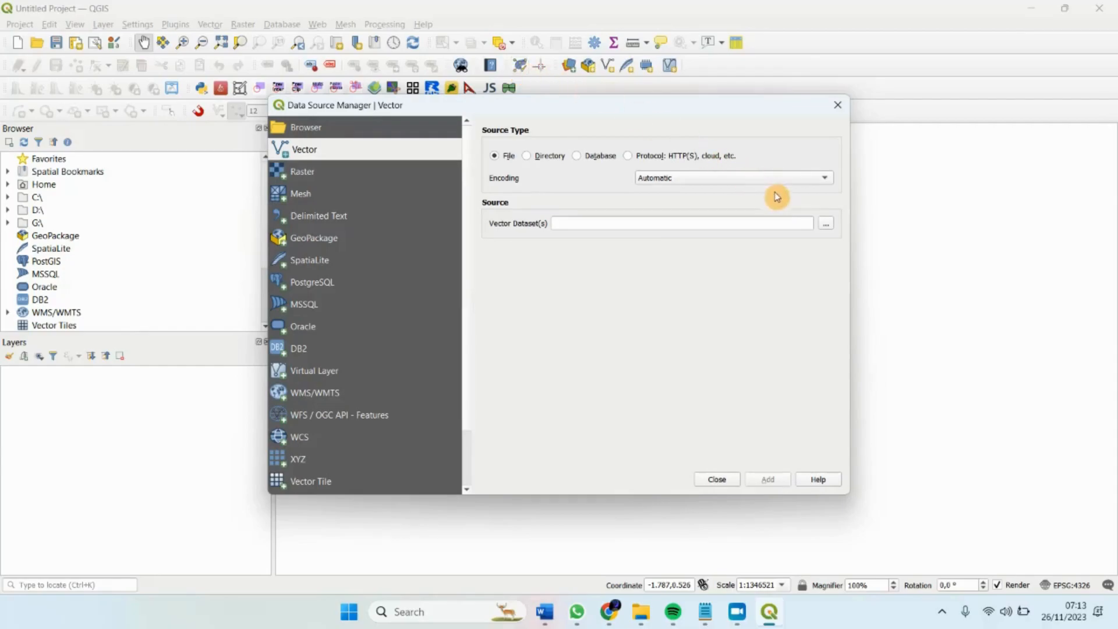
Browse the DAS folder for a vector dataset and limit the file list to ESRI Shapefiles
{"action": "left_click", "coordinate": [830, 225]}
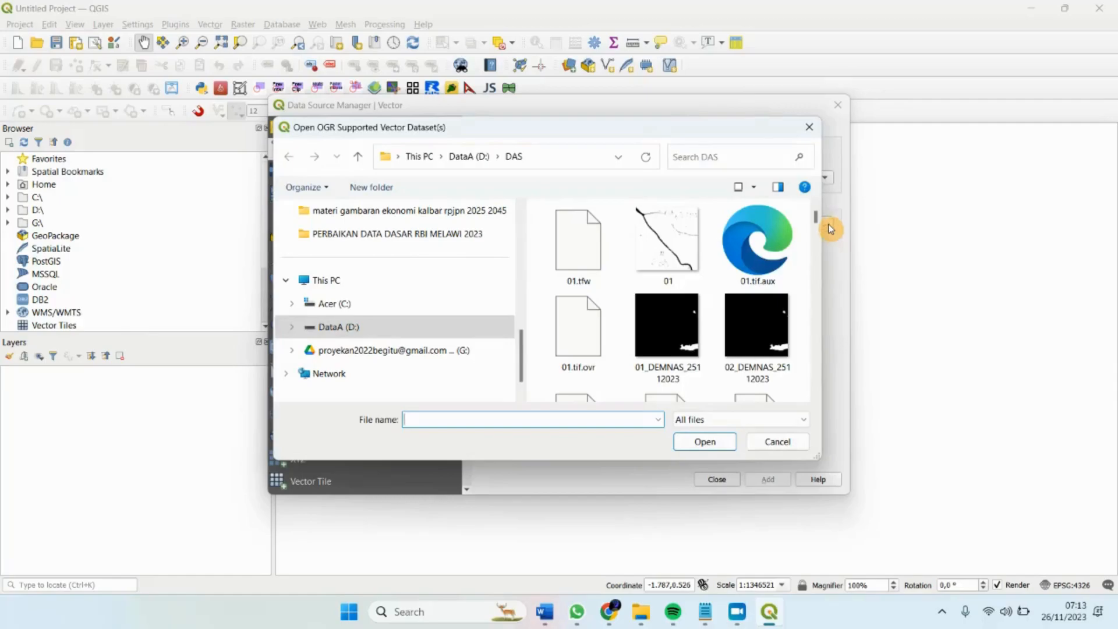
{"action": "left_click", "coordinate": [755, 336]}
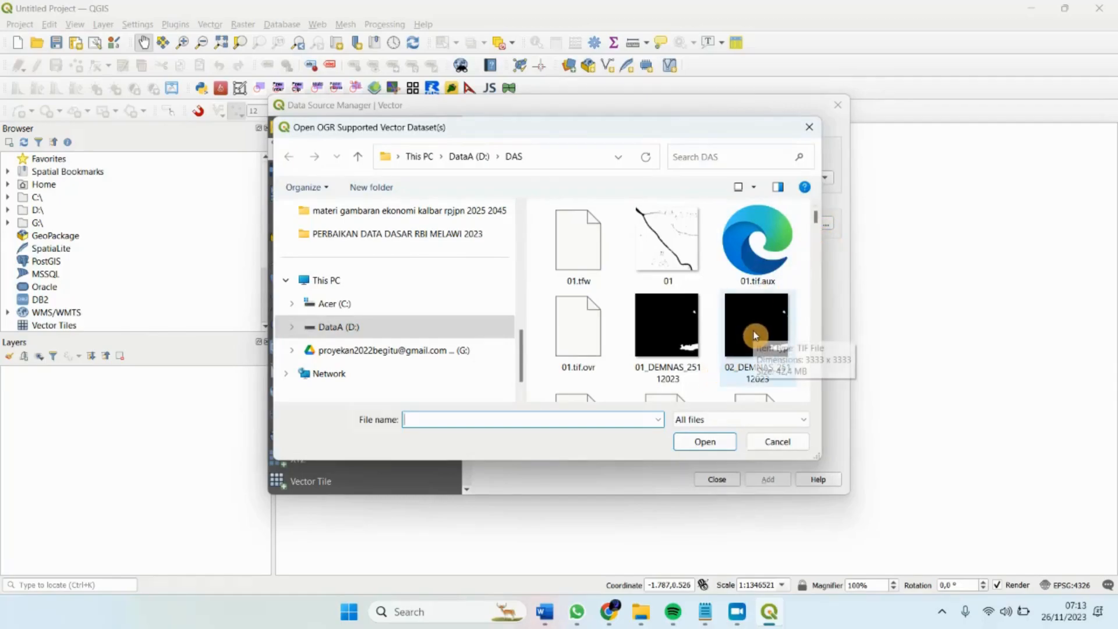
{"action": "scroll", "coordinate": [756, 336], "scroll_direction": "down", "scroll_amount": 3}
{"action": "scroll", "coordinate": [756, 336], "scroll_direction": "down", "scroll_amount": 6}
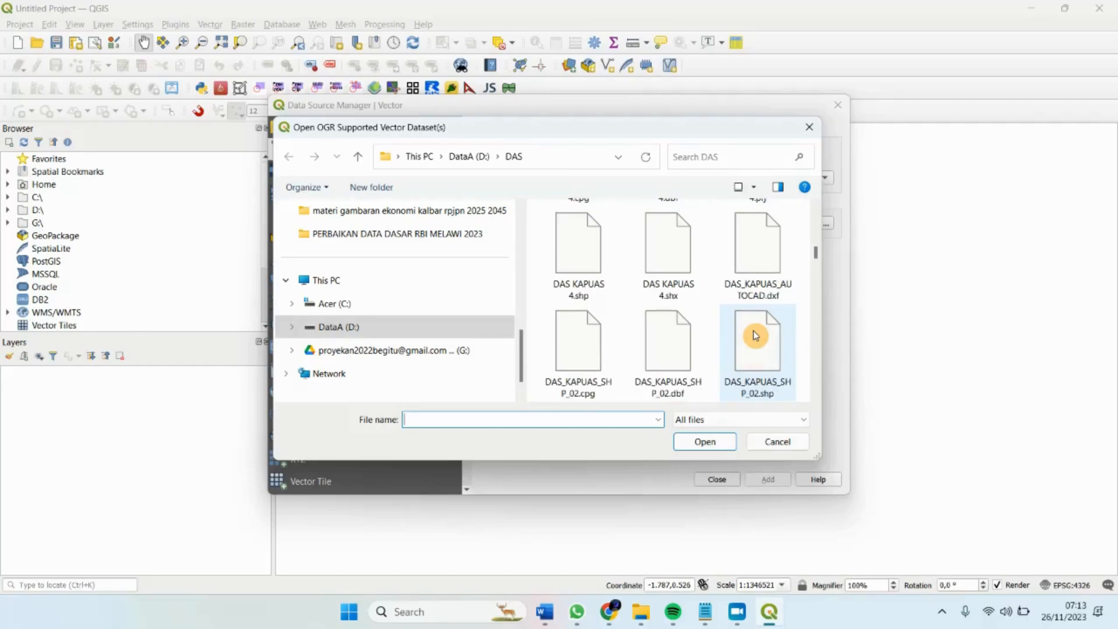
{"action": "left_click", "coordinate": [762, 420]}
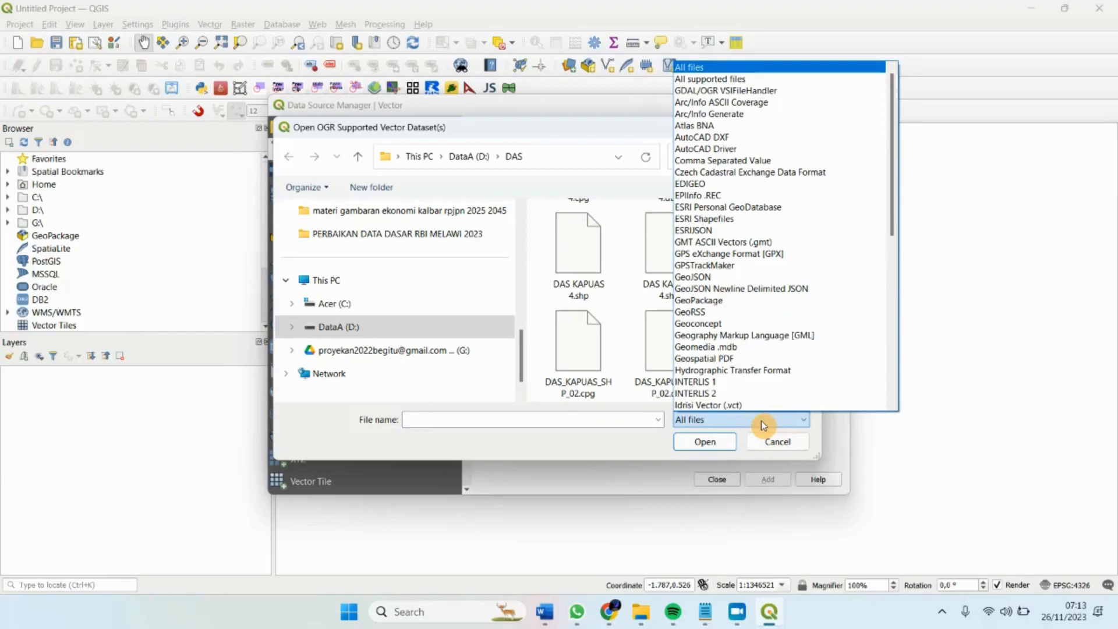
{"action": "left_click", "coordinate": [716, 221]}
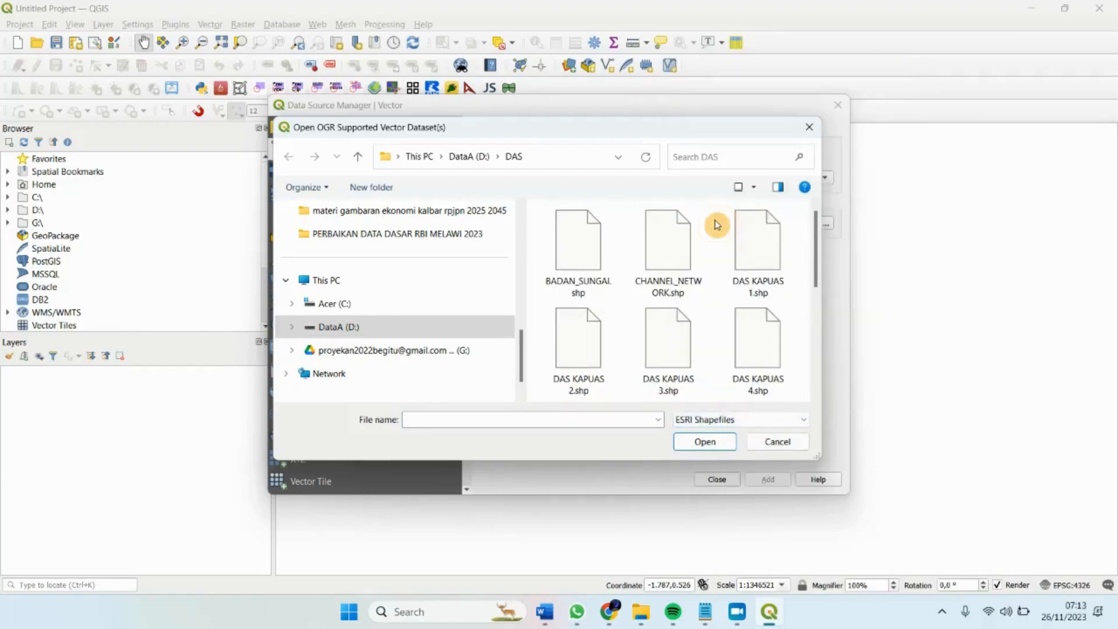
Add DAS KAPUAS 1.shp from the DAS folder to the map as a vector layer
{"action": "left_click_drag", "start_coordinate": [814, 270], "coordinate": [815, 355]}
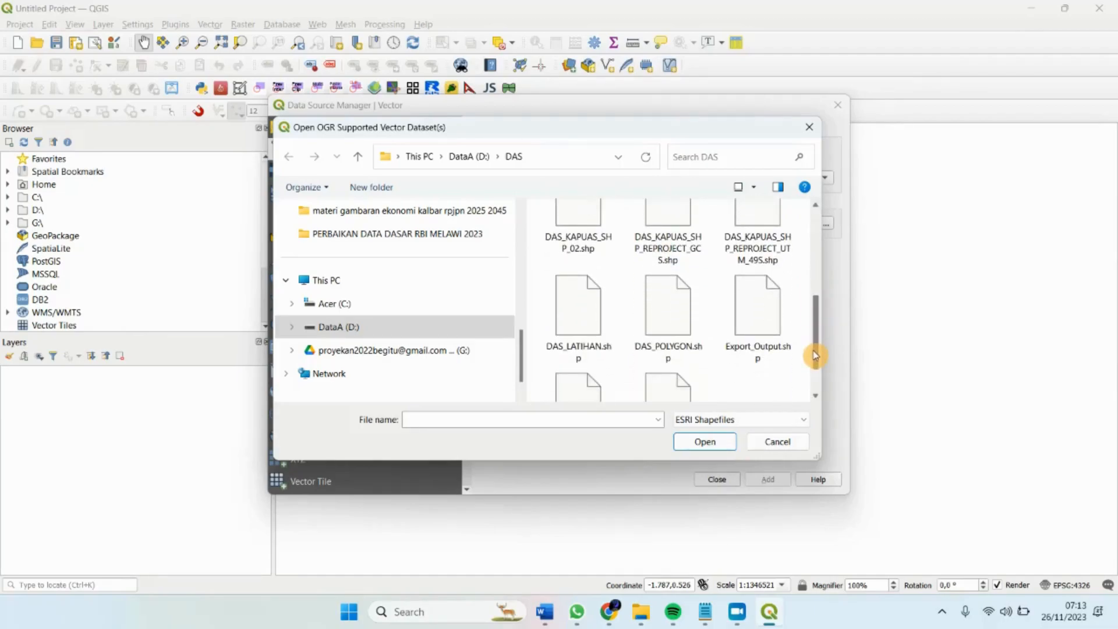
{"action": "left_click", "coordinate": [816, 207]}
{"action": "left_click", "coordinate": [816, 207]}
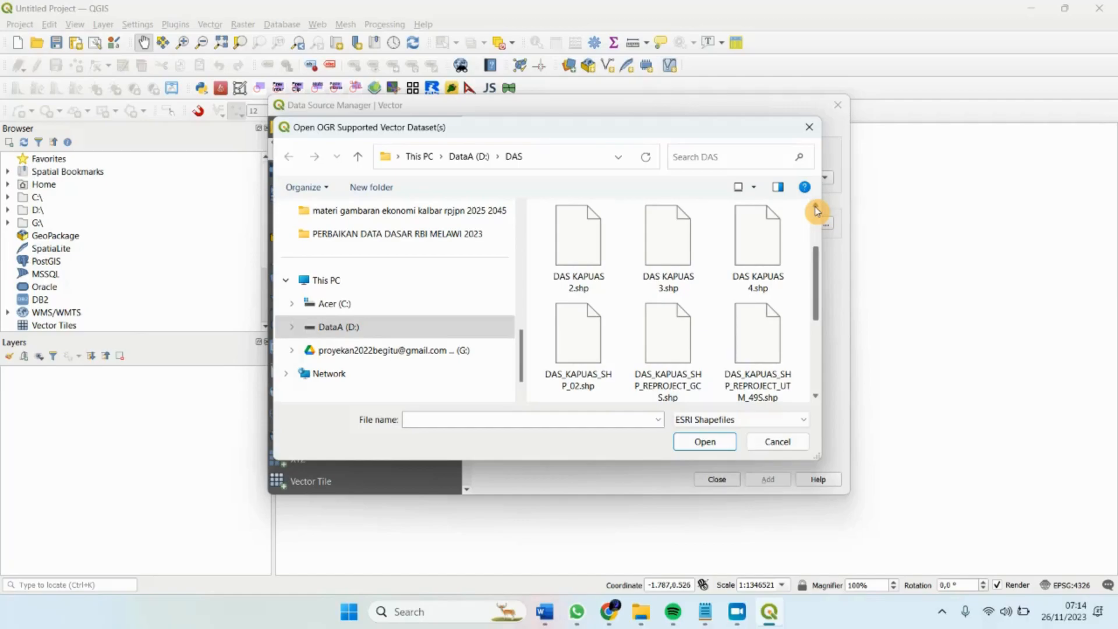
{"action": "left_click", "coordinate": [815, 208]}
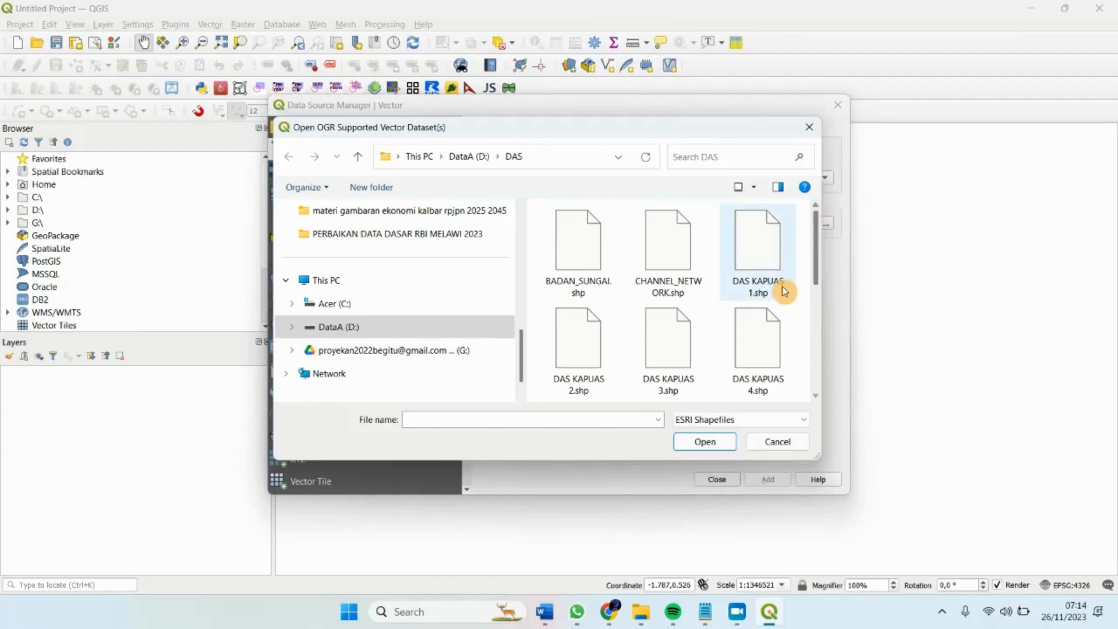
{"action": "left_click", "coordinate": [770, 260]}
{"action": "left_click", "coordinate": [705, 443]}
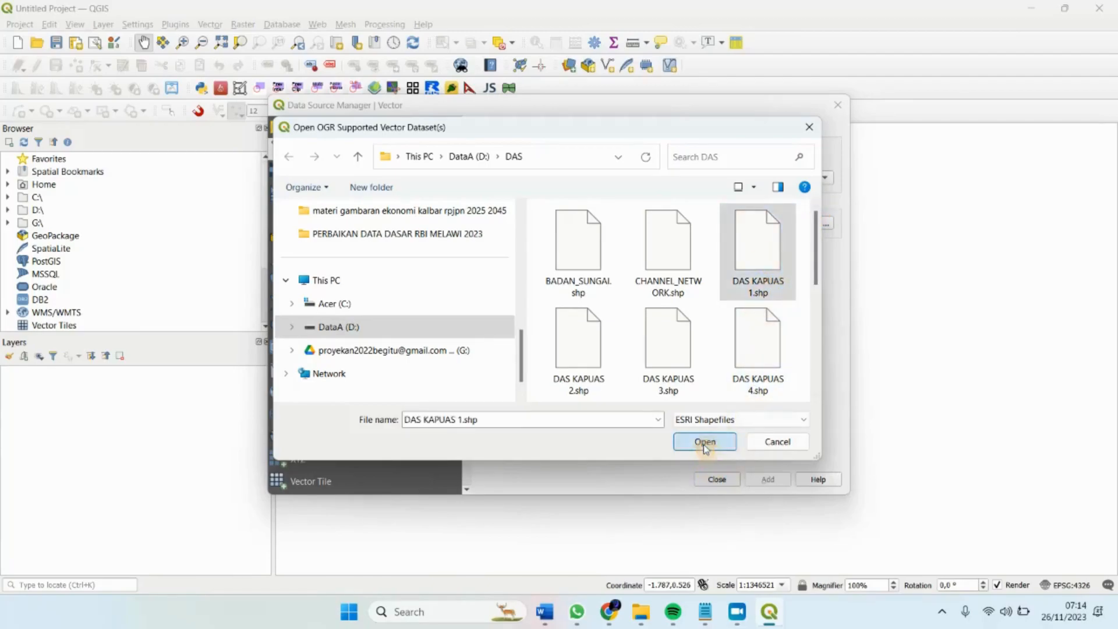
{"action": "left_click", "coordinate": [753, 480]}
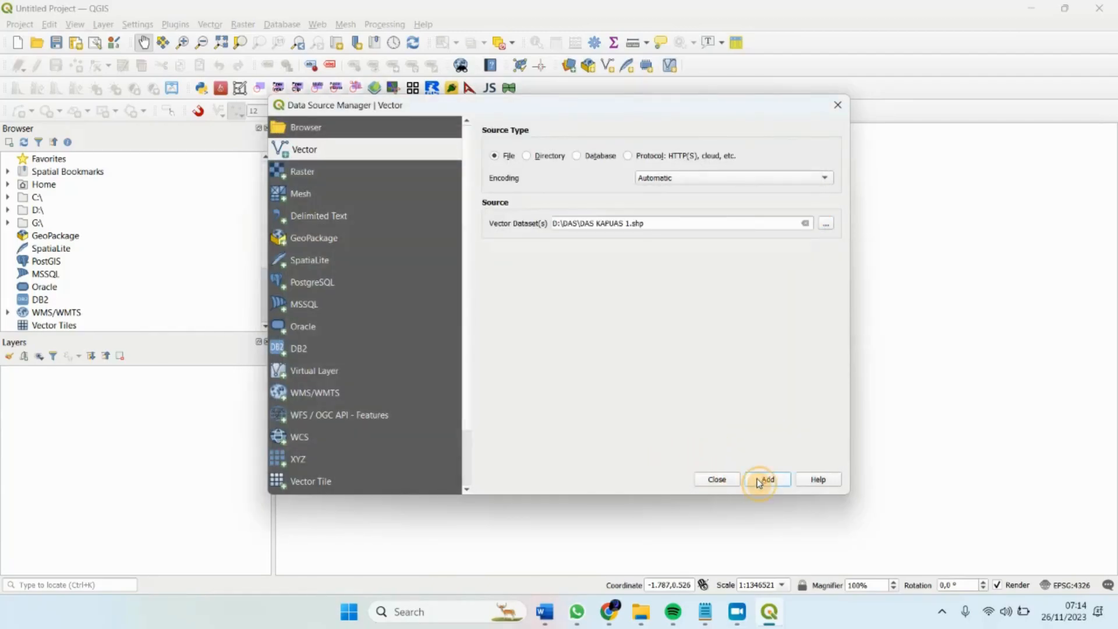
{"action": "left_click", "coordinate": [707, 479]}
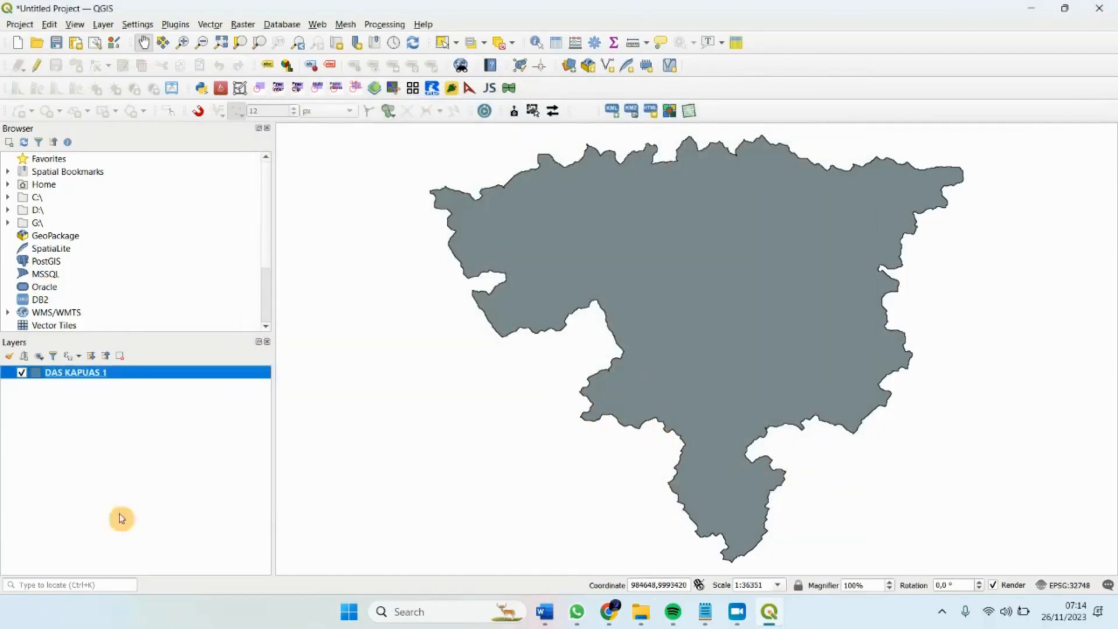
Check the coordinate reference system of the DAS KAPUAS 1 layer in its layer information
{"action": "right_click", "coordinate": [196, 375]}
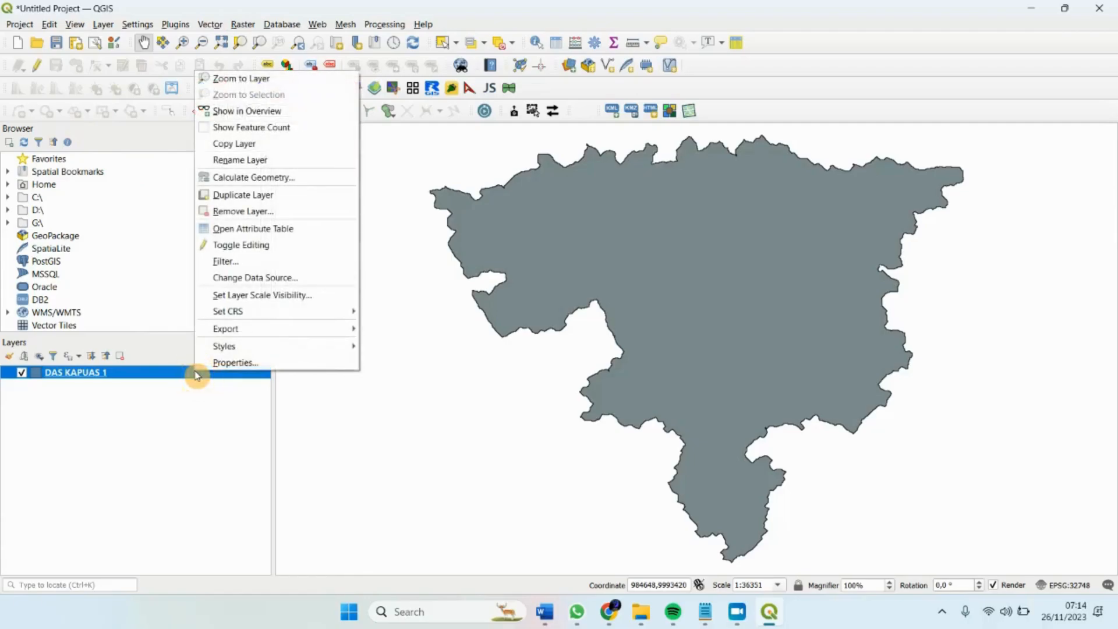
{"action": "left_click", "coordinate": [211, 362]}
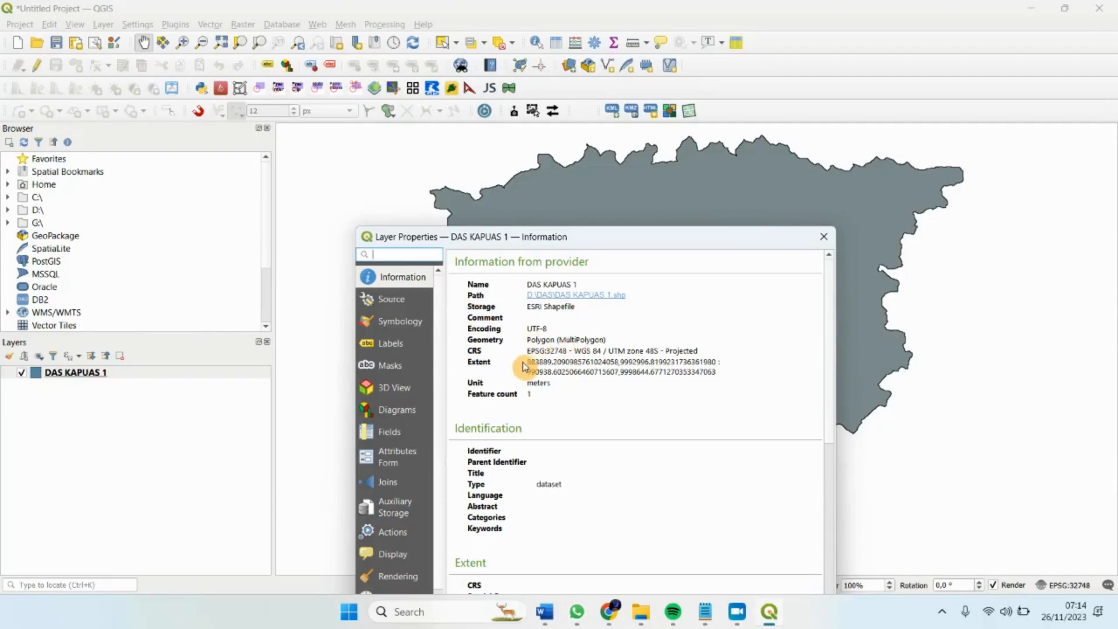
{"action": "left_click_drag", "start_coordinate": [531, 352], "coordinate": [718, 359]}
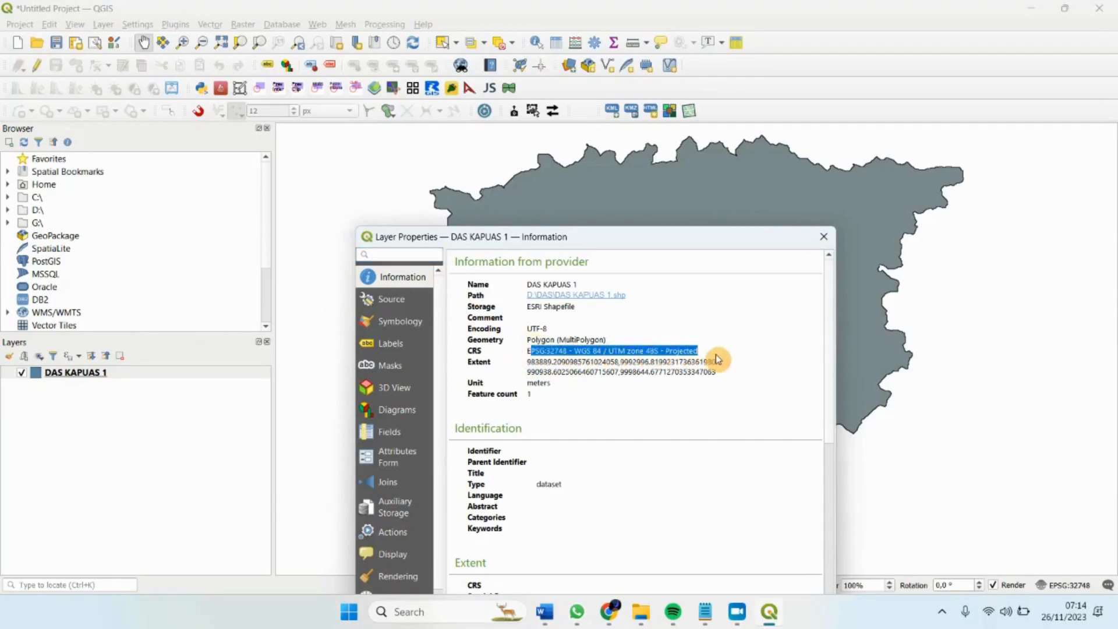
{"action": "left_click", "coordinate": [529, 356]}
{"action": "triple_click", "coordinate": [529, 357]}
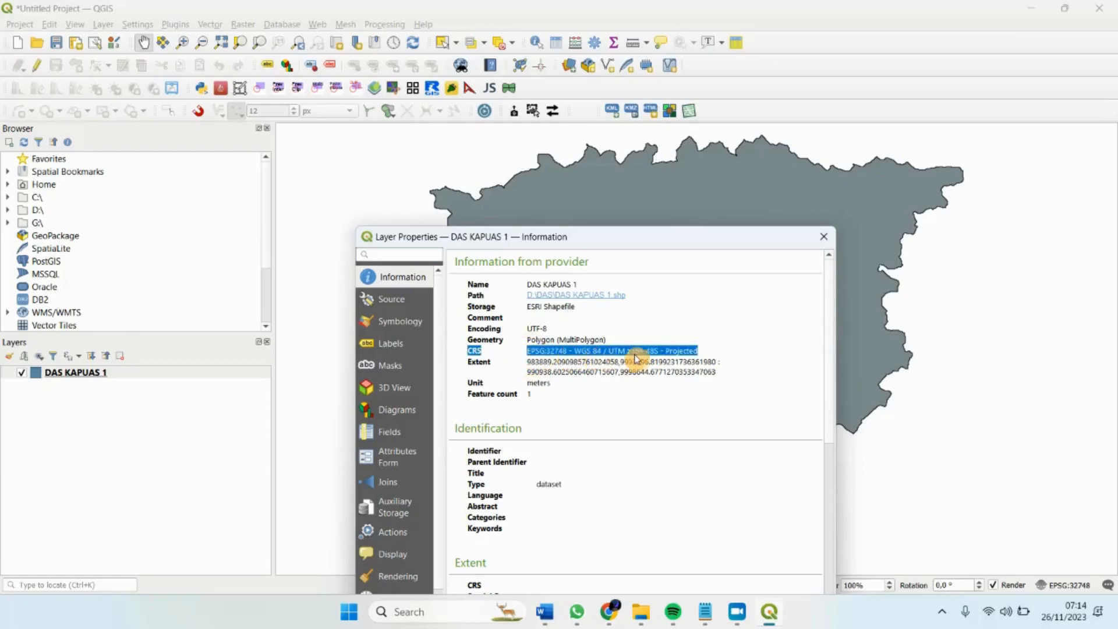
{"action": "left_click", "coordinate": [647, 378]}
{"action": "left_click", "coordinate": [823, 237]}
Remove the DAS KAPUAS 1 layer from the project
{"action": "right_click", "coordinate": [132, 372]}
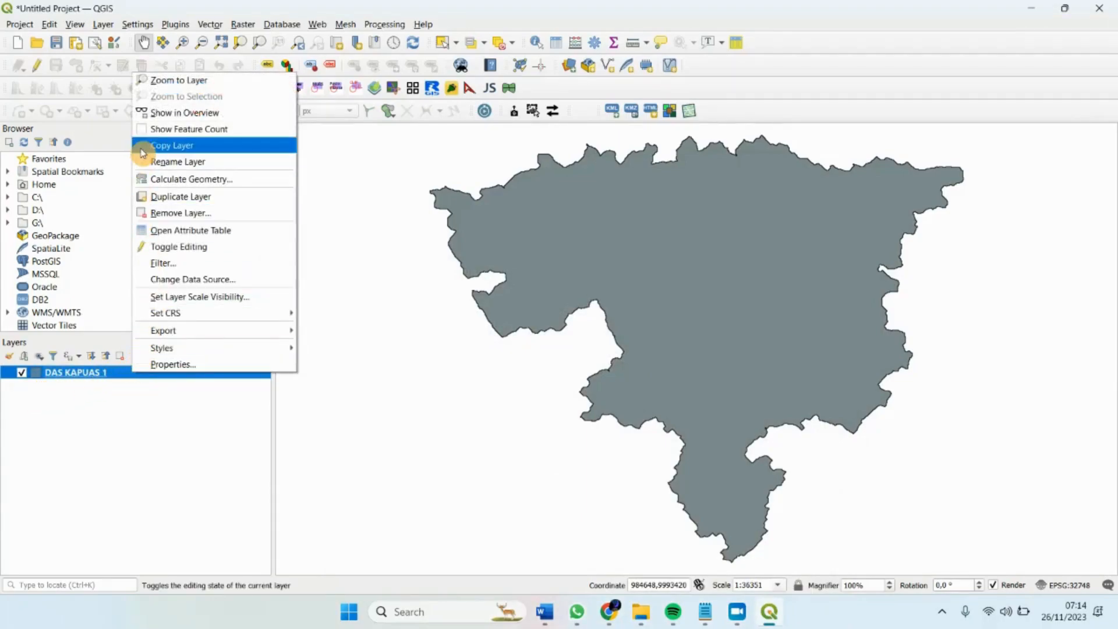
{"action": "left_click", "coordinate": [180, 213]}
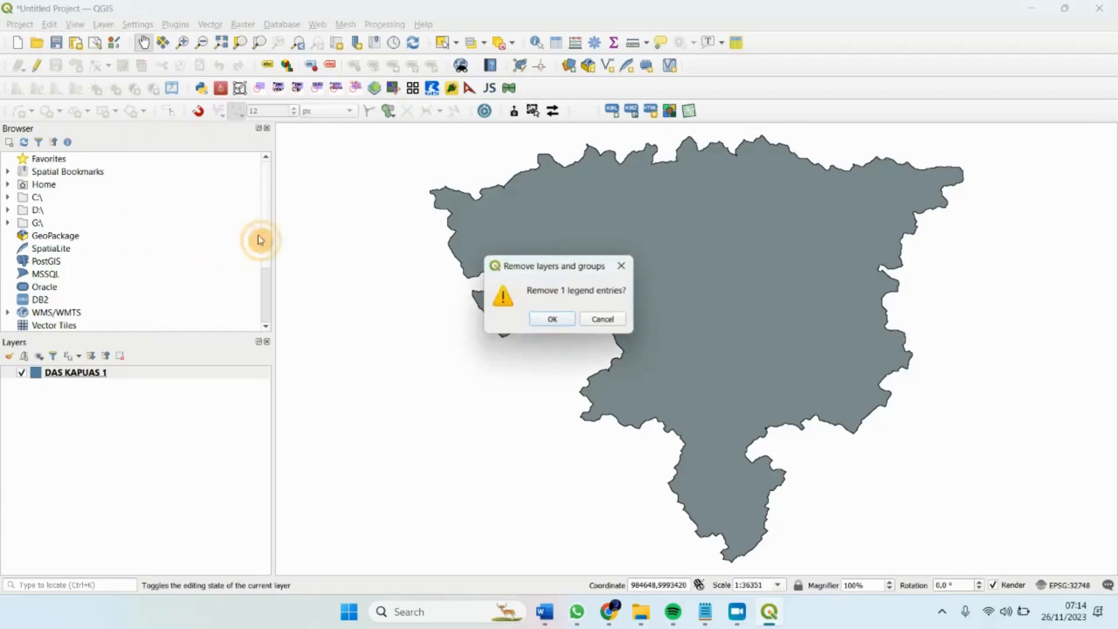
{"action": "left_click", "coordinate": [552, 320]}
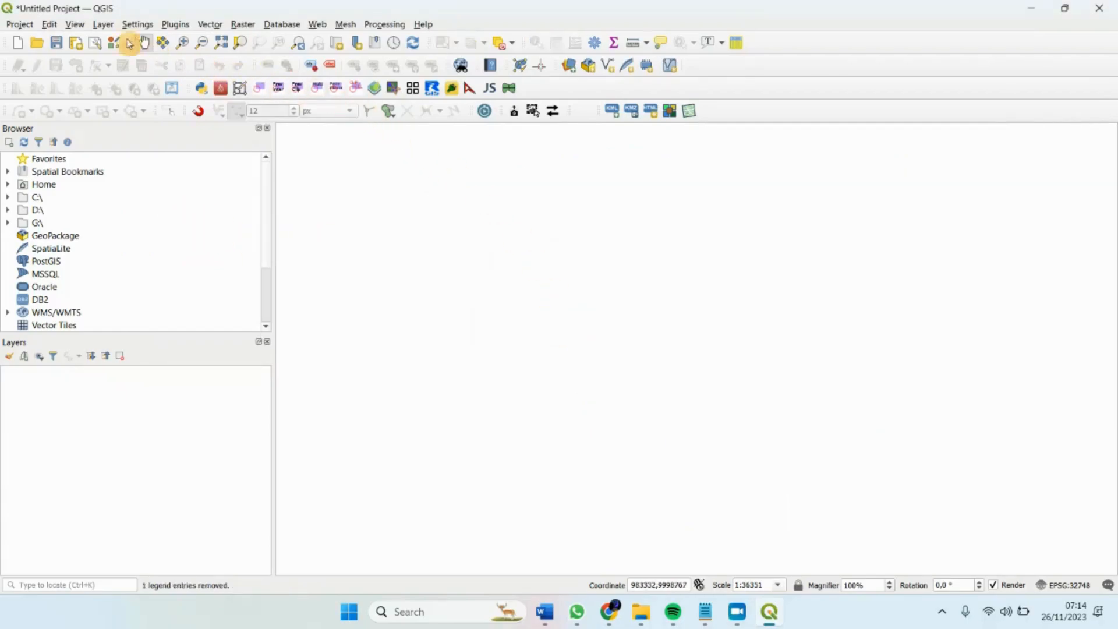
Add the shapefile DAS_KAPUAS_SHP_REPROJECT_UTM_49S.shp from the DAS folder to the map as a vector layer
{"action": "left_click", "coordinate": [210, 24]}
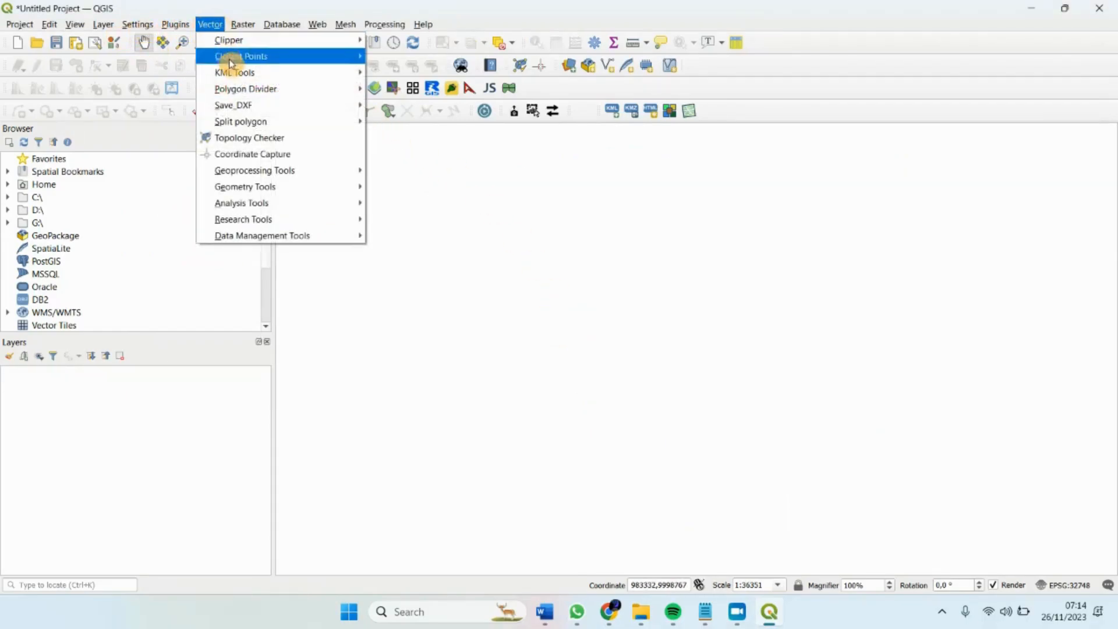
{"action": "mouse_move", "coordinate": [103, 26]}
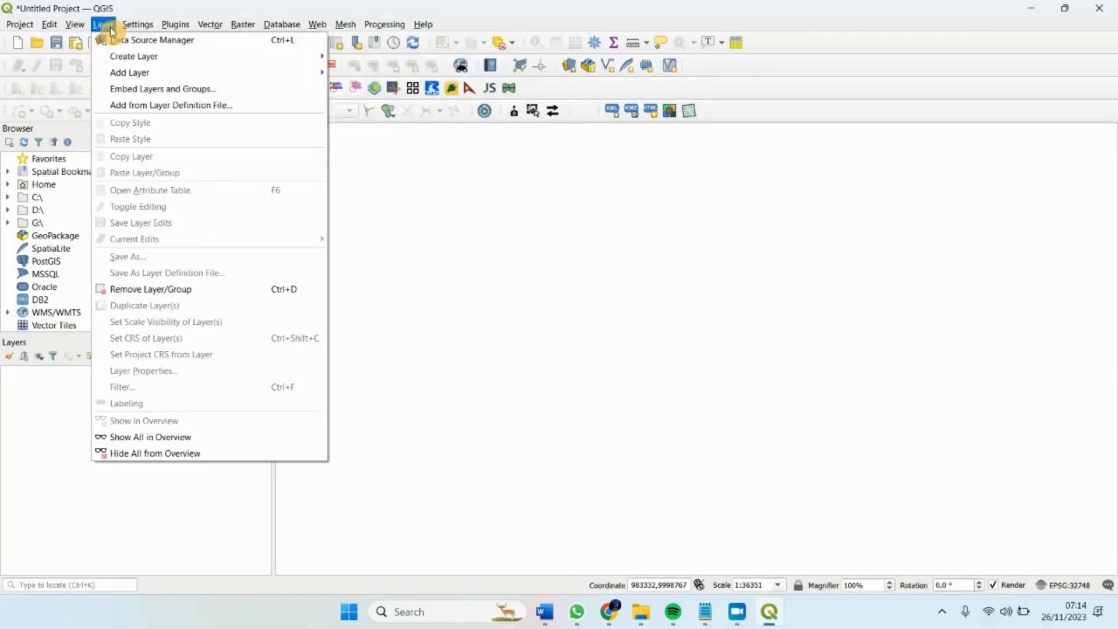
{"action": "mouse_move", "coordinate": [126, 59]}
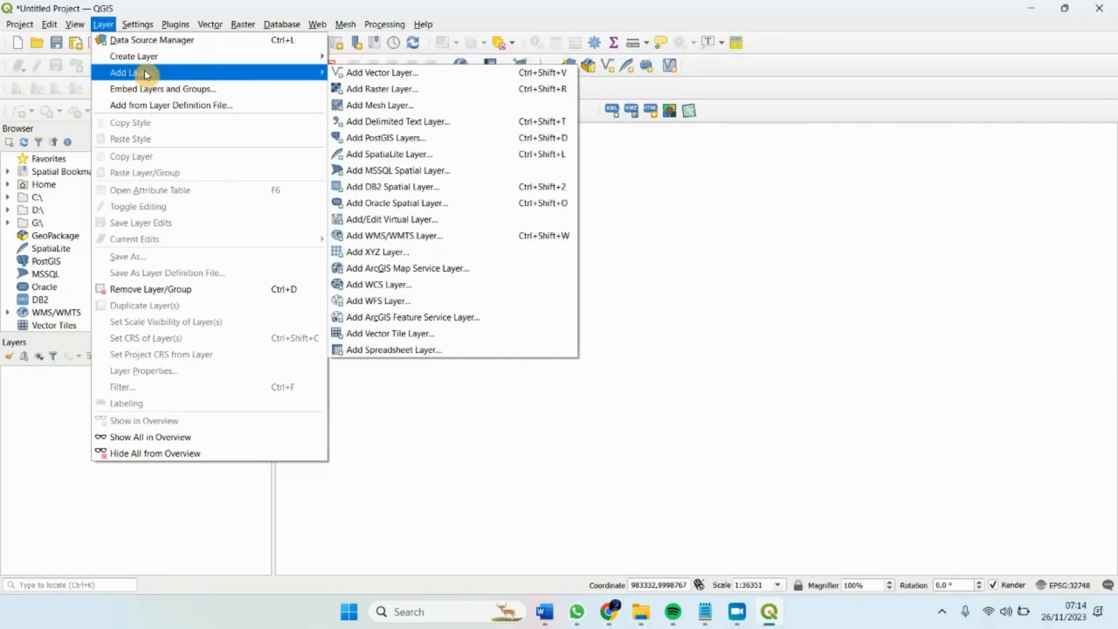
{"action": "left_click", "coordinate": [435, 73]}
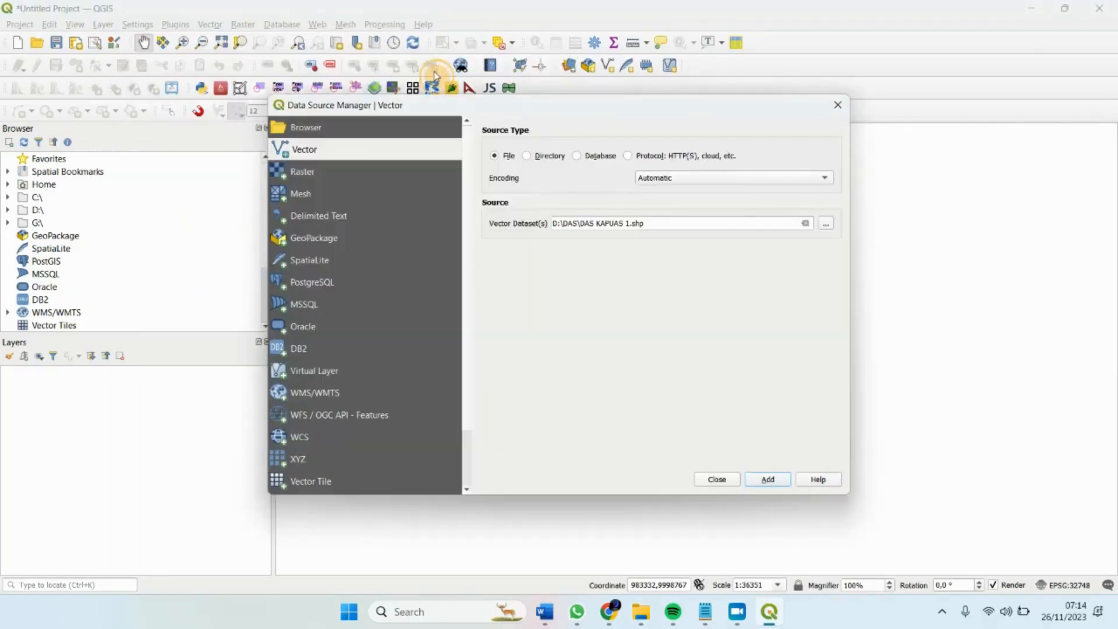
{"action": "left_click", "coordinate": [826, 224]}
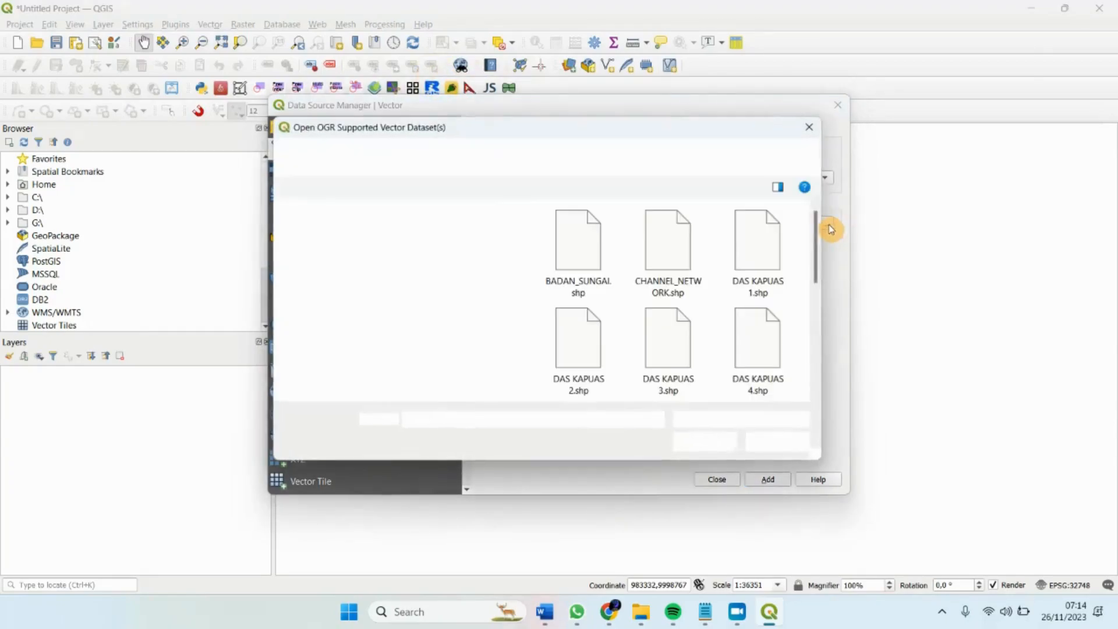
{"action": "left_click_drag", "start_coordinate": [816, 247], "coordinate": [819, 327]}
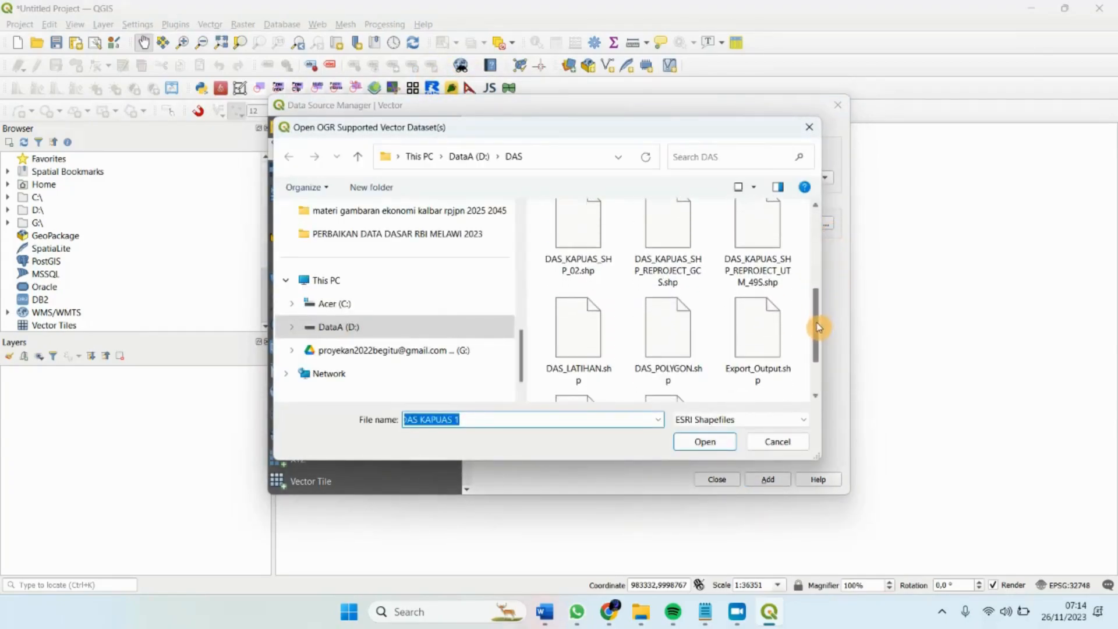
{"action": "left_click", "coordinate": [764, 229]}
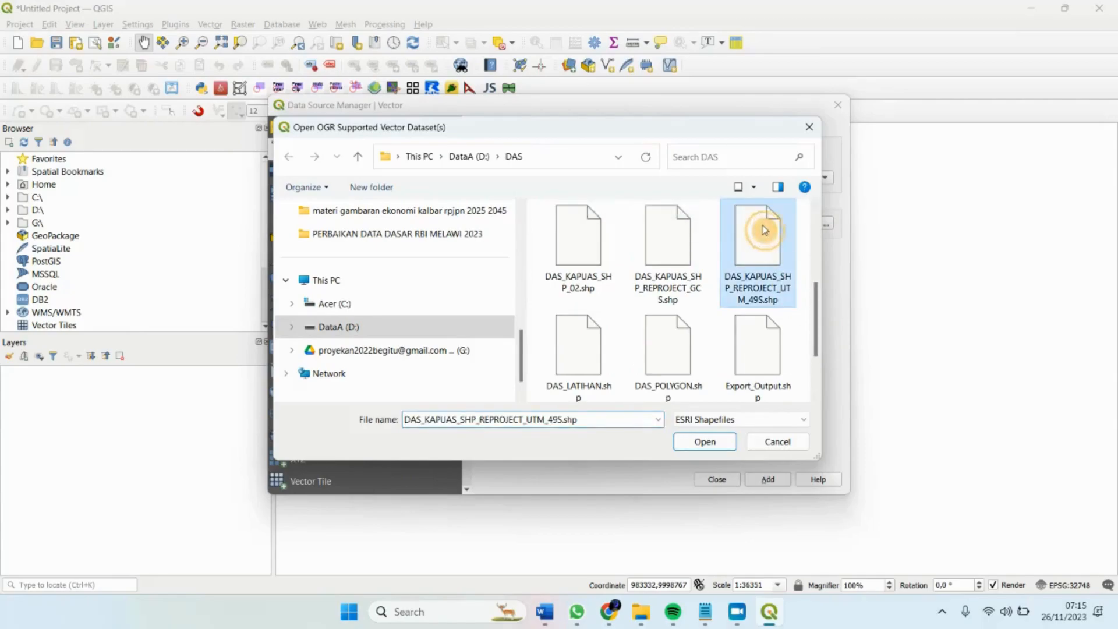
{"action": "left_click", "coordinate": [716, 445]}
{"action": "left_click", "coordinate": [769, 480]}
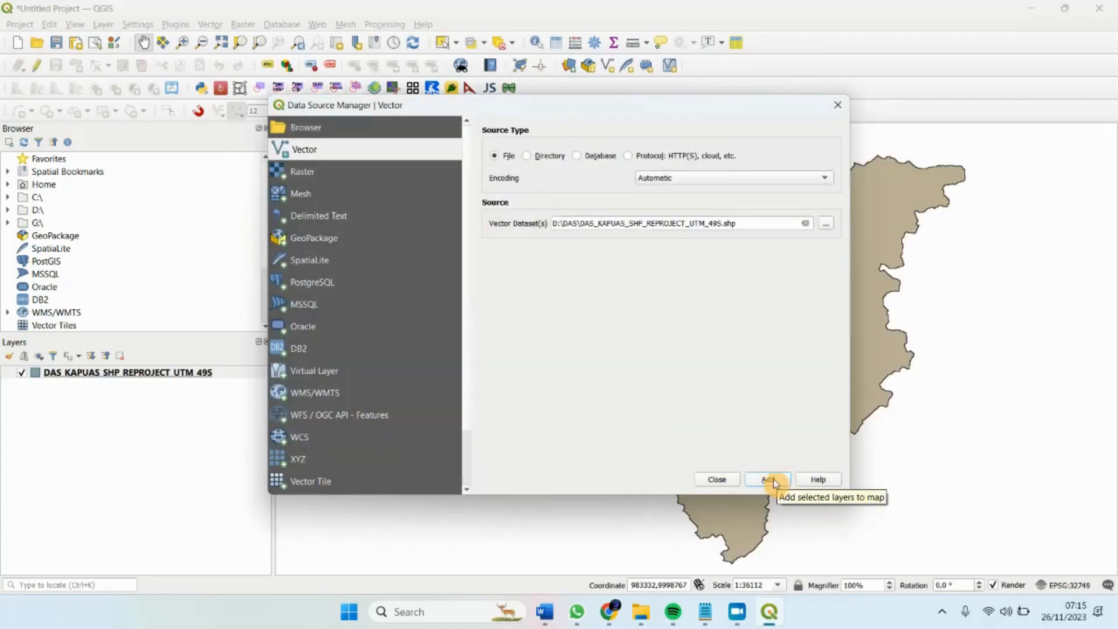
{"action": "left_click", "coordinate": [717, 479]}
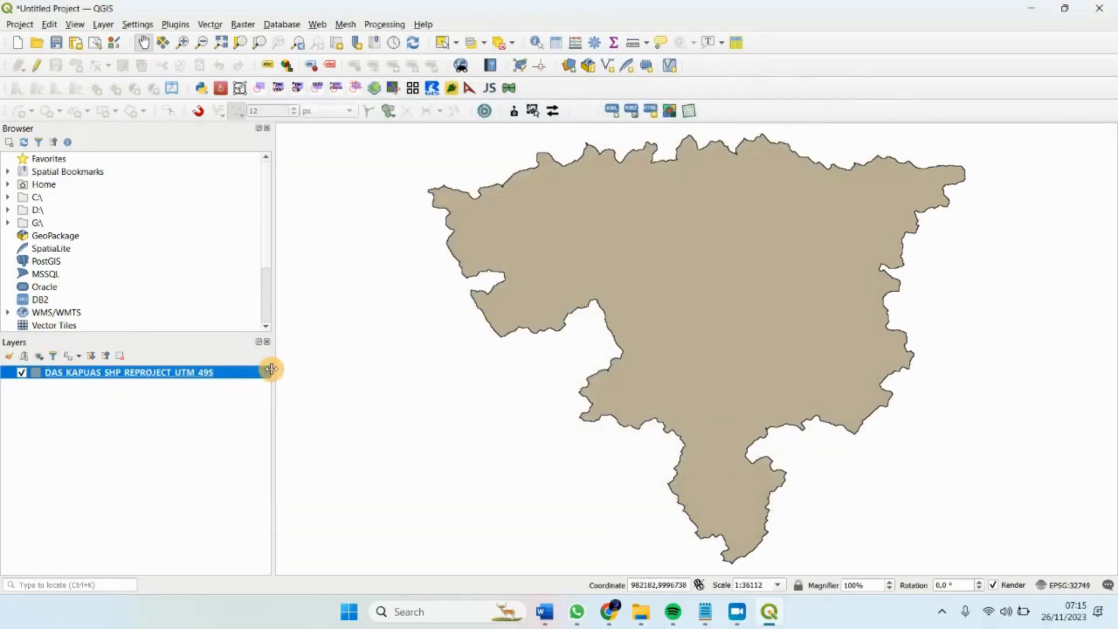
Check the coordinate reference system of the DAS_KAPUAS_SHP_REPROJECT_UTM_49S layer in its layer information
{"action": "right_click", "coordinate": [245, 378]}
{"action": "left_click", "coordinate": [294, 370]}
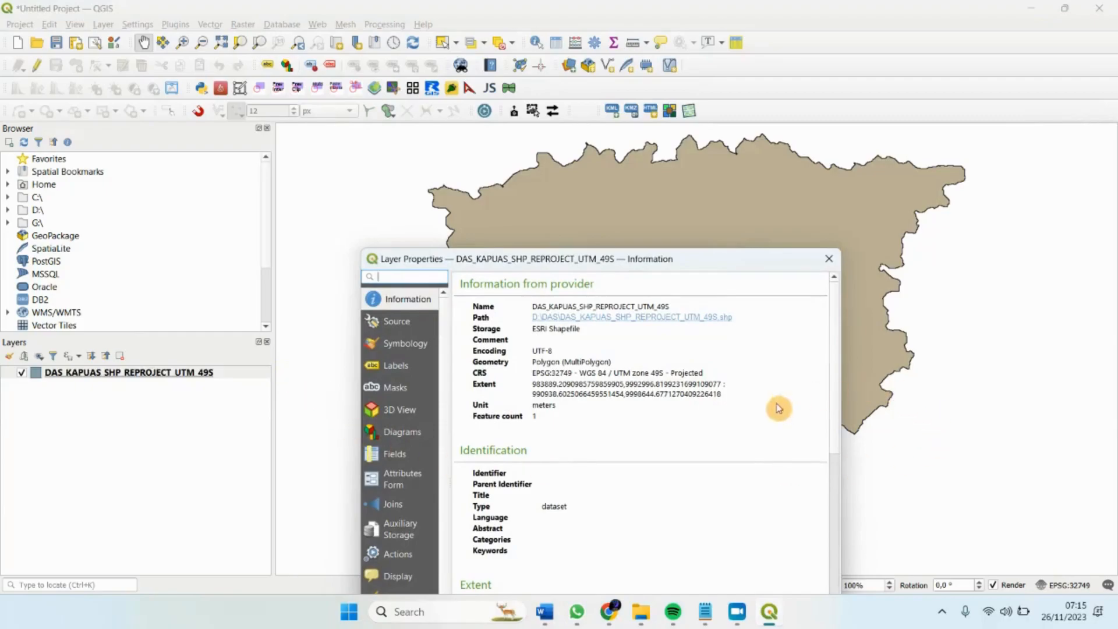
{"action": "left_click_drag", "start_coordinate": [532, 374], "coordinate": [735, 377]}
{"action": "left_click", "coordinate": [827, 260]}
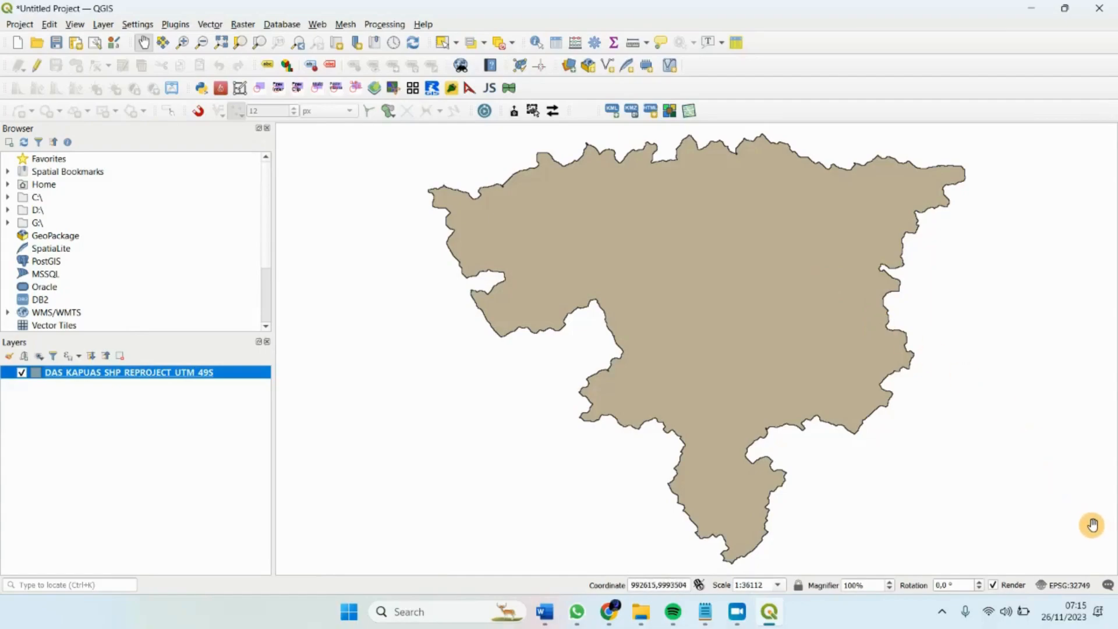
Set the project's coordinate reference system to WGS 84 / UTM zone 49S (EPSG:32749)
{"action": "left_click", "coordinate": [1069, 586]}
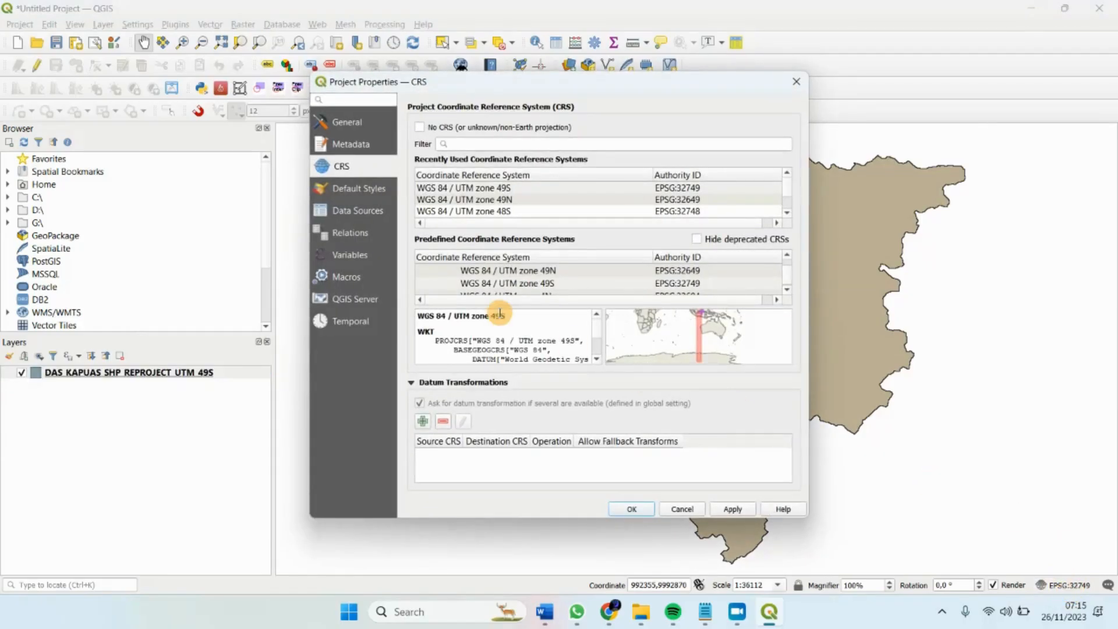
{"action": "left_click", "coordinate": [660, 188]}
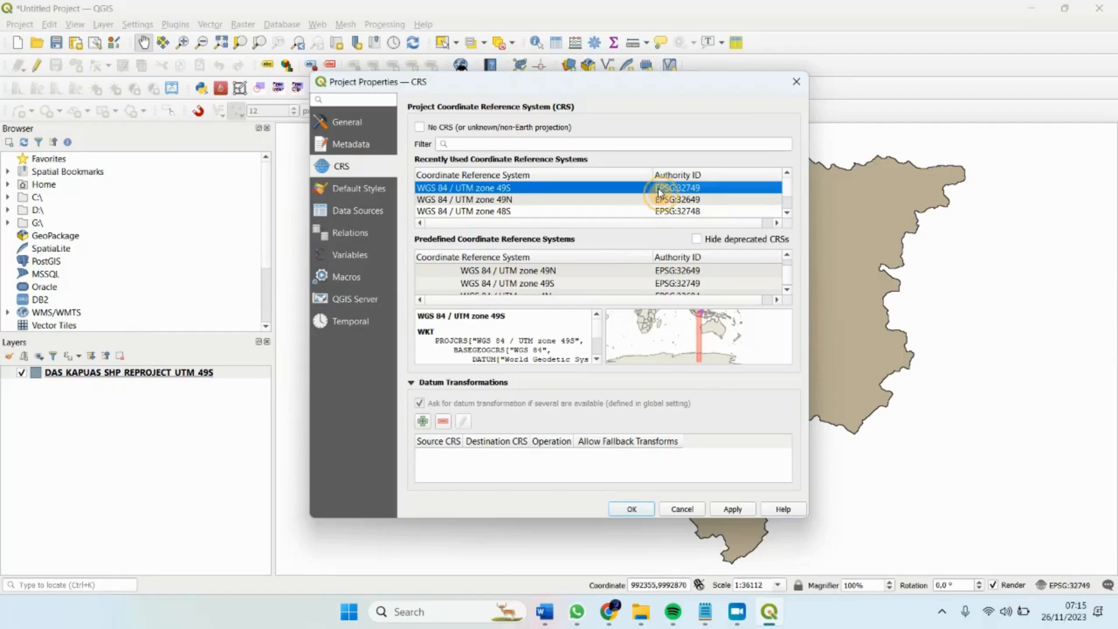
{"action": "left_click", "coordinate": [751, 511]}
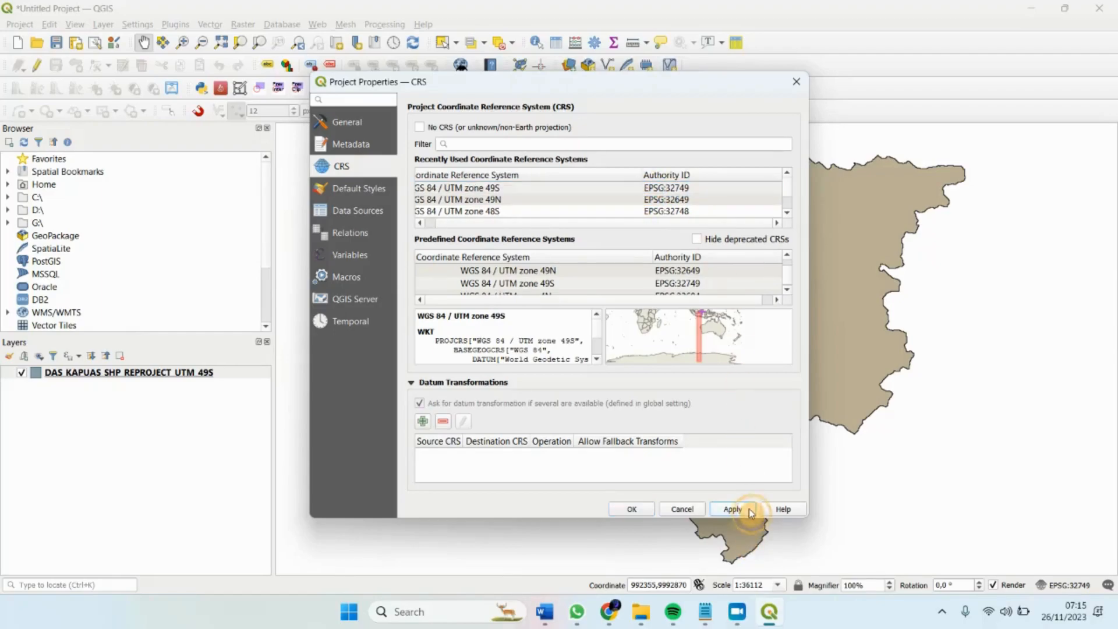
{"action": "left_click", "coordinate": [632, 510]}
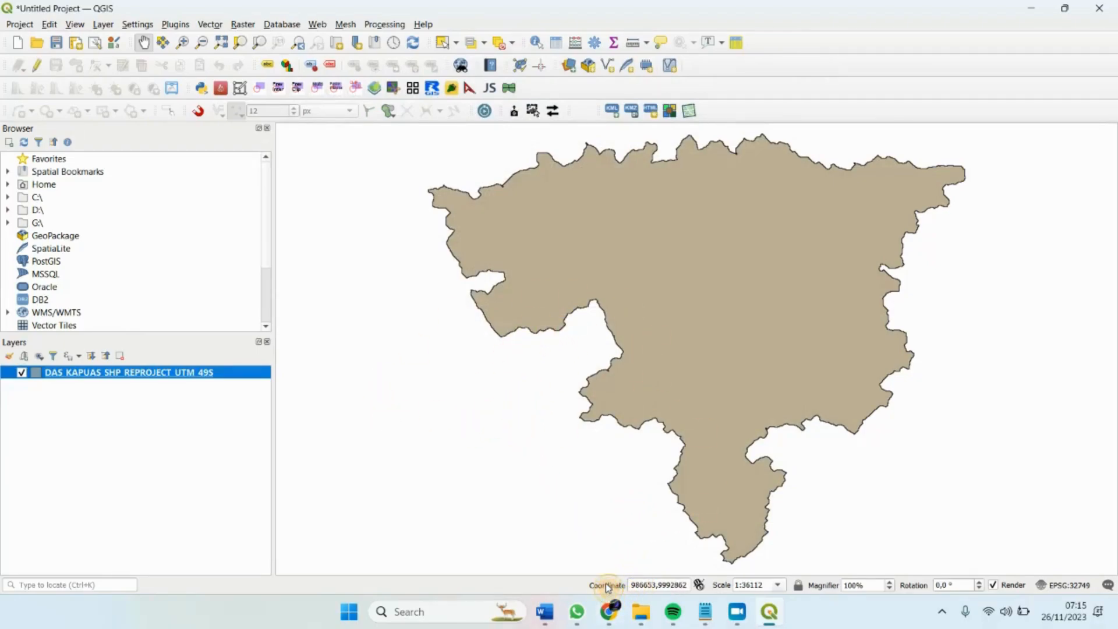
Compare the map extents with the pointer coordinates by switching the status display between the two
{"action": "left_click", "coordinate": [698, 585]}
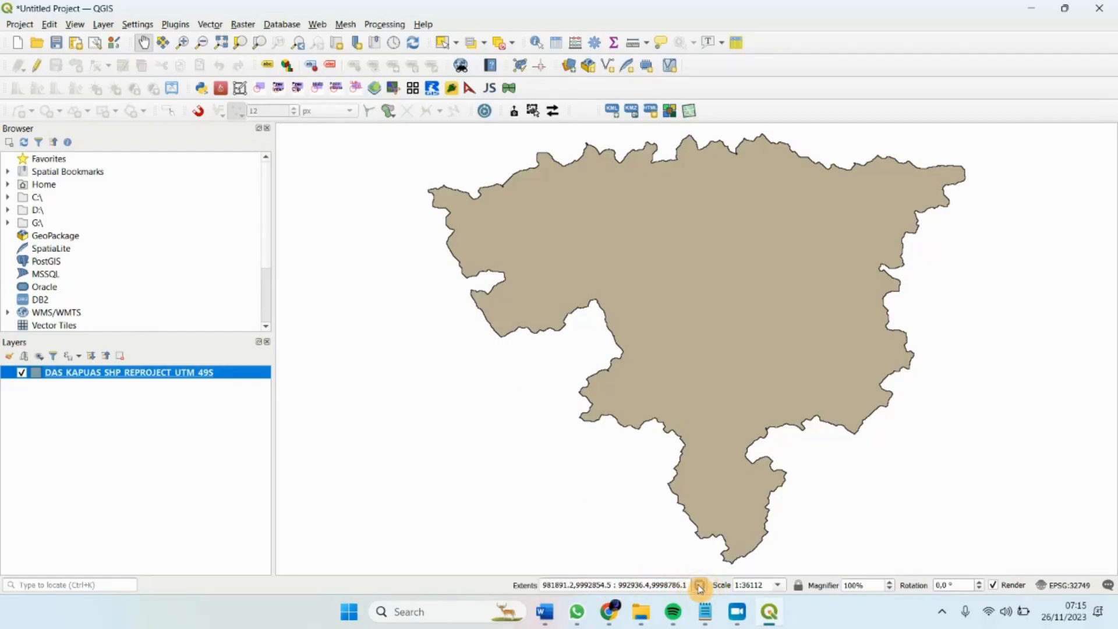
{"action": "left_click", "coordinate": [699, 586]}
{"action": "left_click", "coordinate": [700, 586]}
{"action": "left_click", "coordinate": [700, 586]}
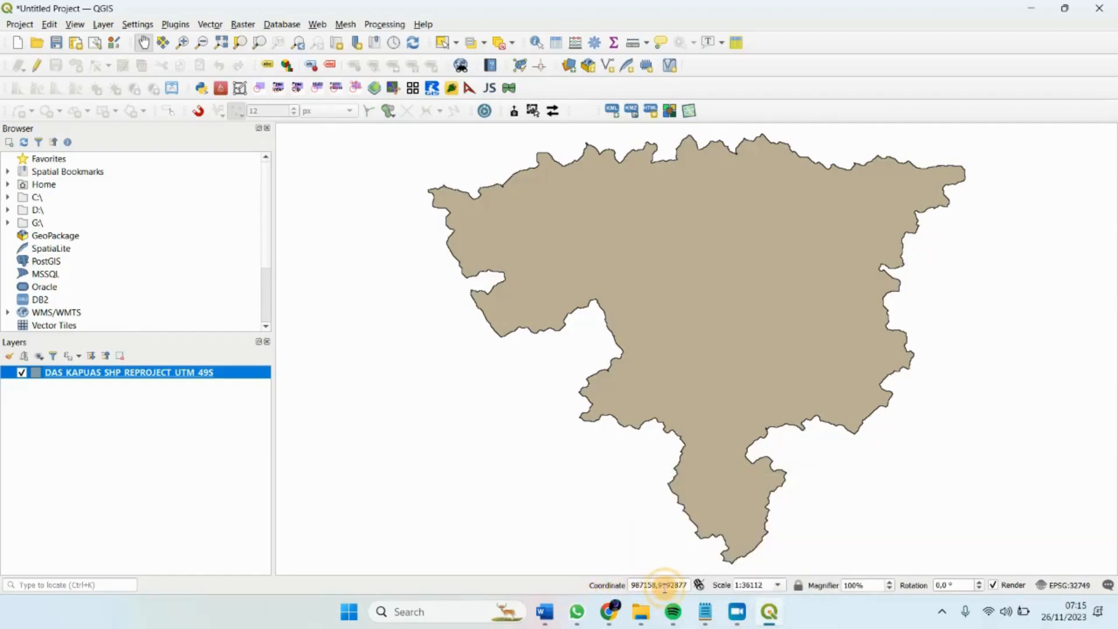
{"action": "left_click", "coordinate": [705, 586]}
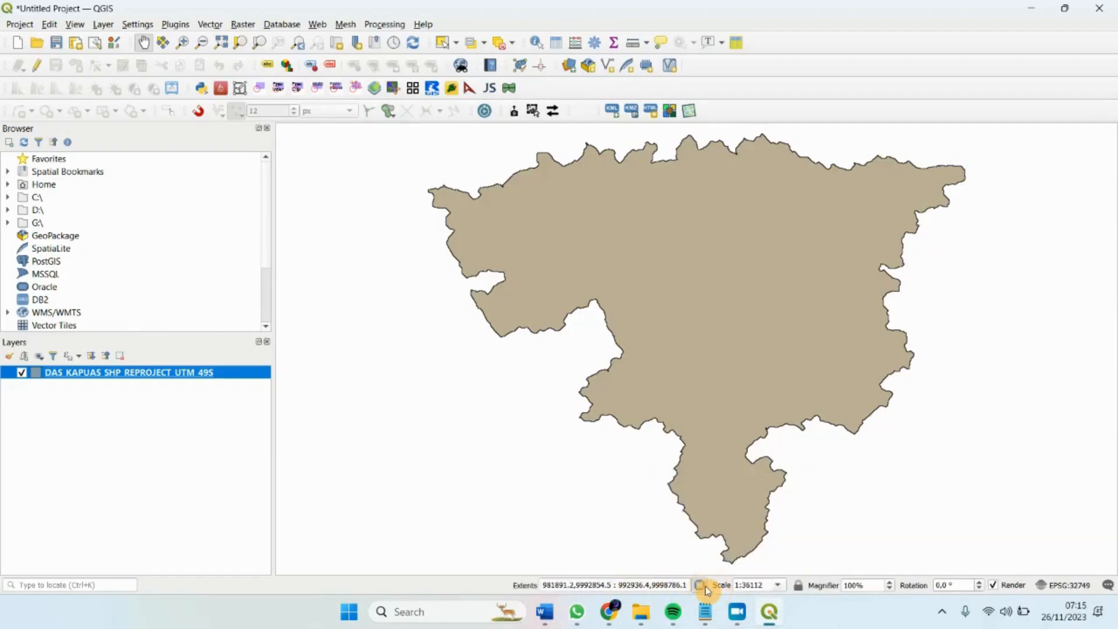
{"action": "left_click", "coordinate": [700, 585]}
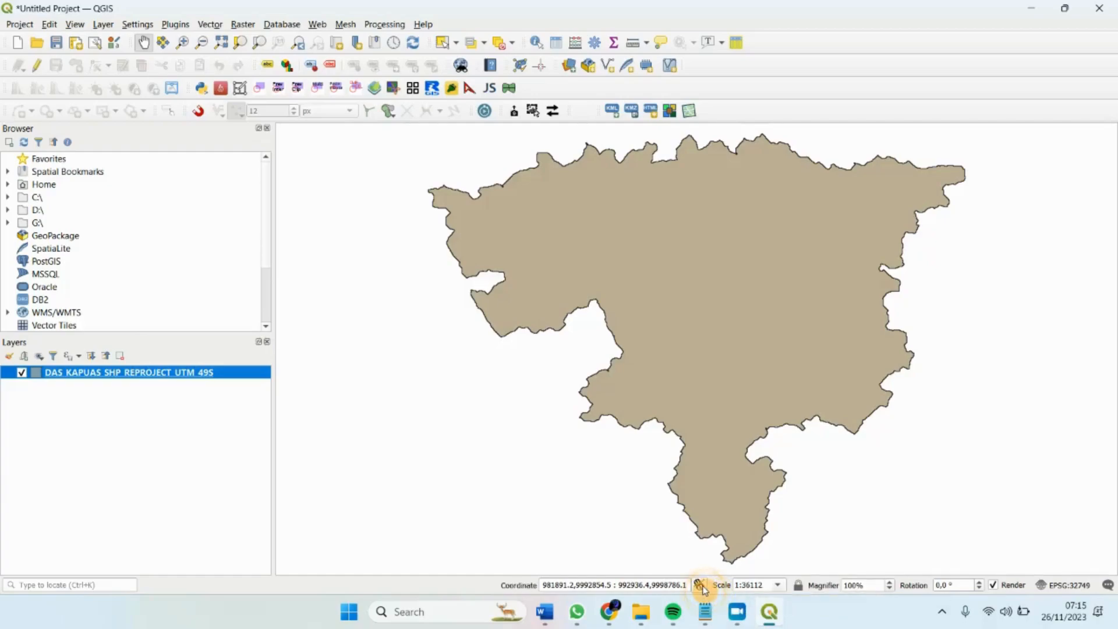
Open the attribute table of DAS_KAPUAS_SHP_REPROJECT_UTM_49S for editing and delete the HEKTAR field
{"action": "right_click", "coordinate": [228, 376]}
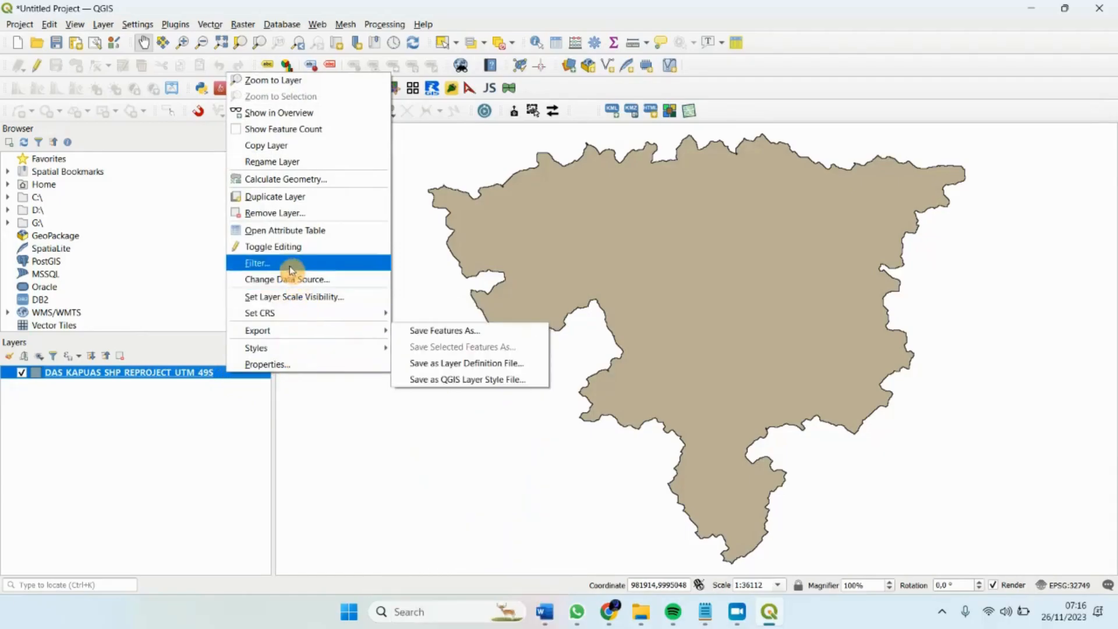
{"action": "left_click", "coordinate": [279, 231]}
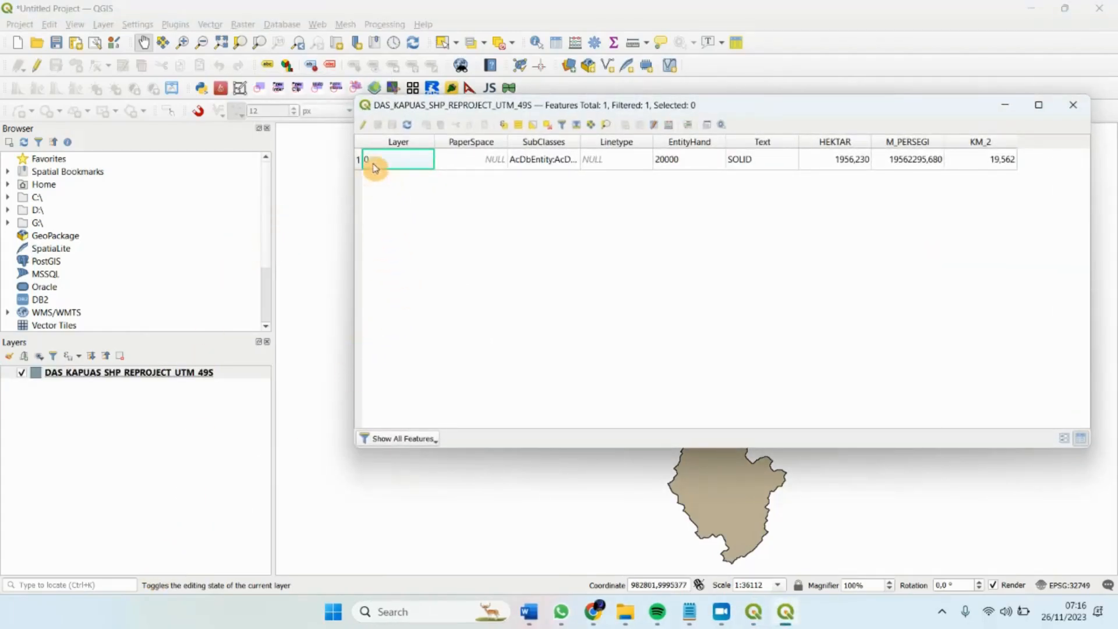
{"action": "left_click", "coordinate": [363, 124]}
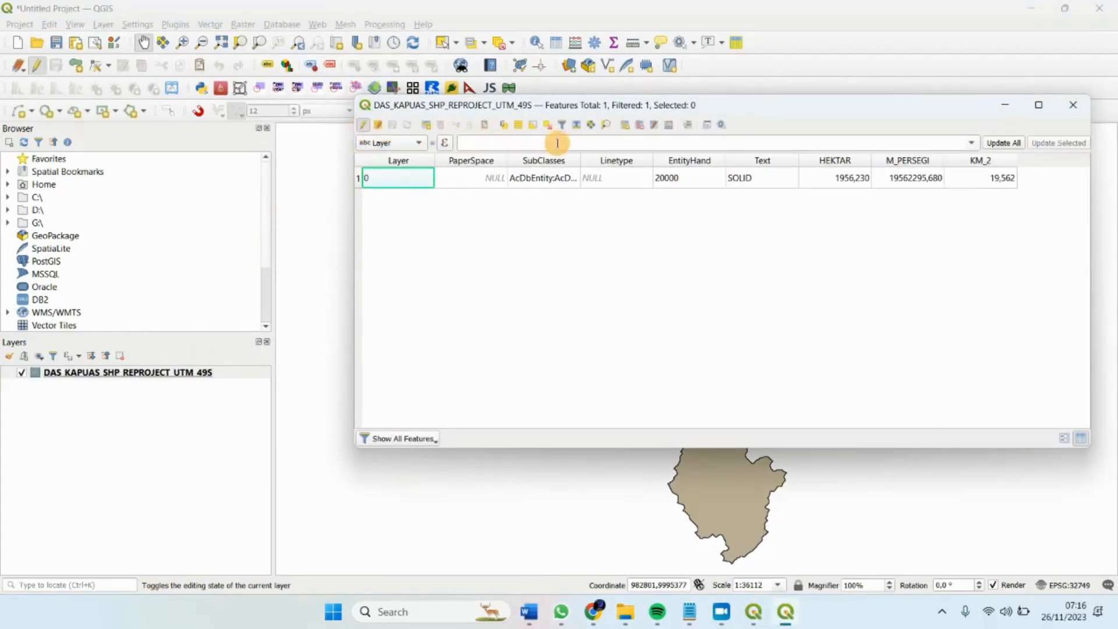
{"action": "left_click", "coordinate": [645, 128]}
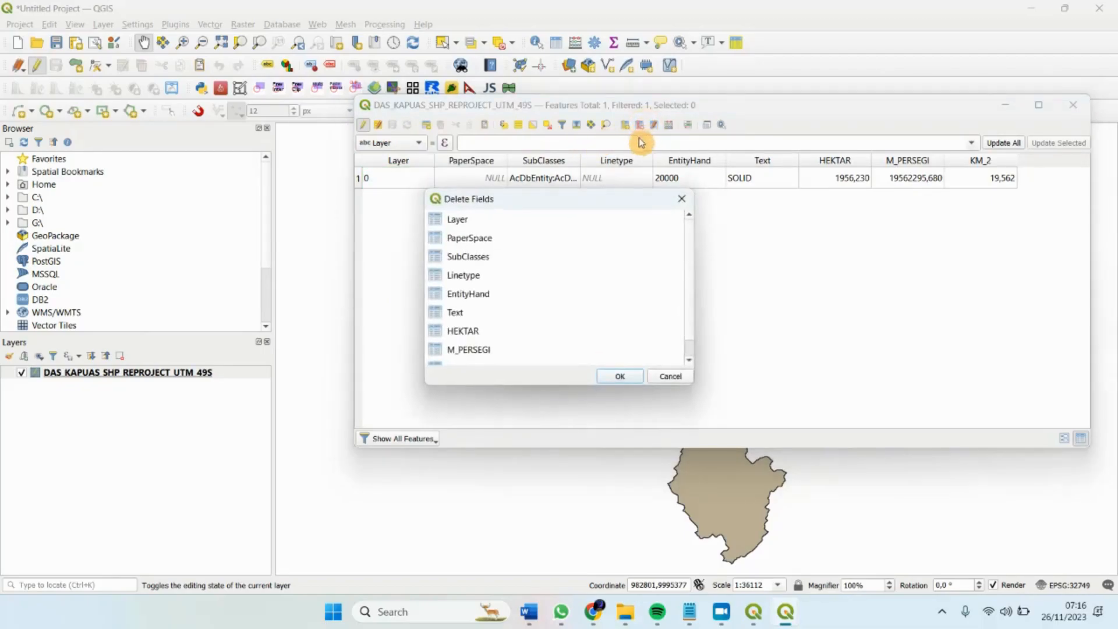
{"action": "scroll", "coordinate": [469, 318], "scroll_direction": "down", "scroll_amount": 1}
{"action": "left_click", "coordinate": [464, 312]}
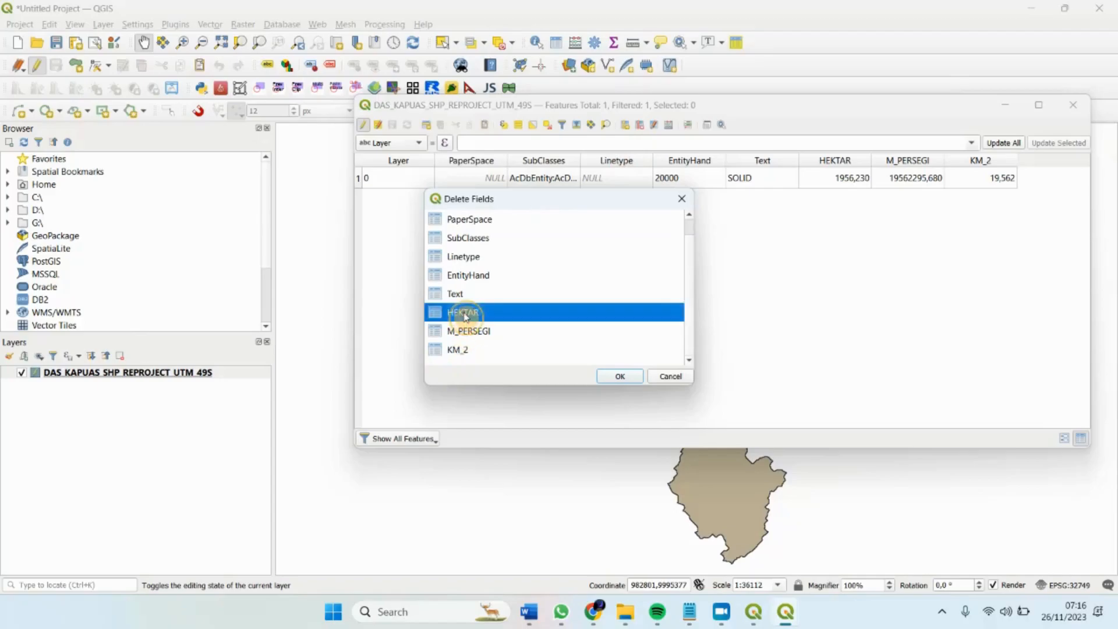
{"action": "left_click", "coordinate": [620, 378]}
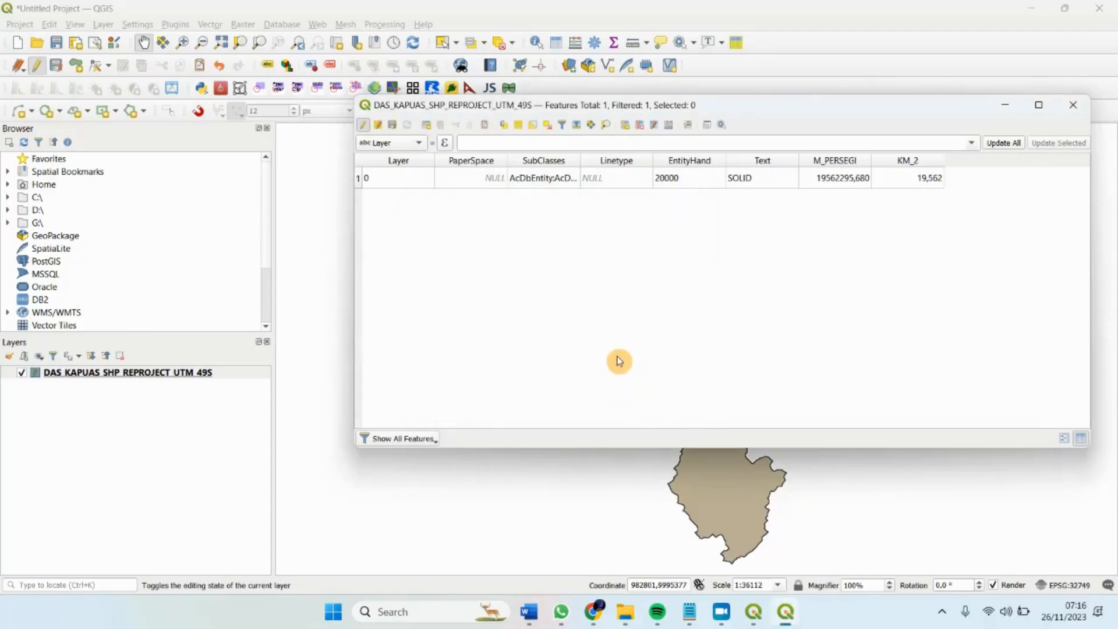
Delete the M_PERSEGI and KM_2 fields from the attribute table and save the layer edits
{"action": "left_click", "coordinate": [641, 127]}
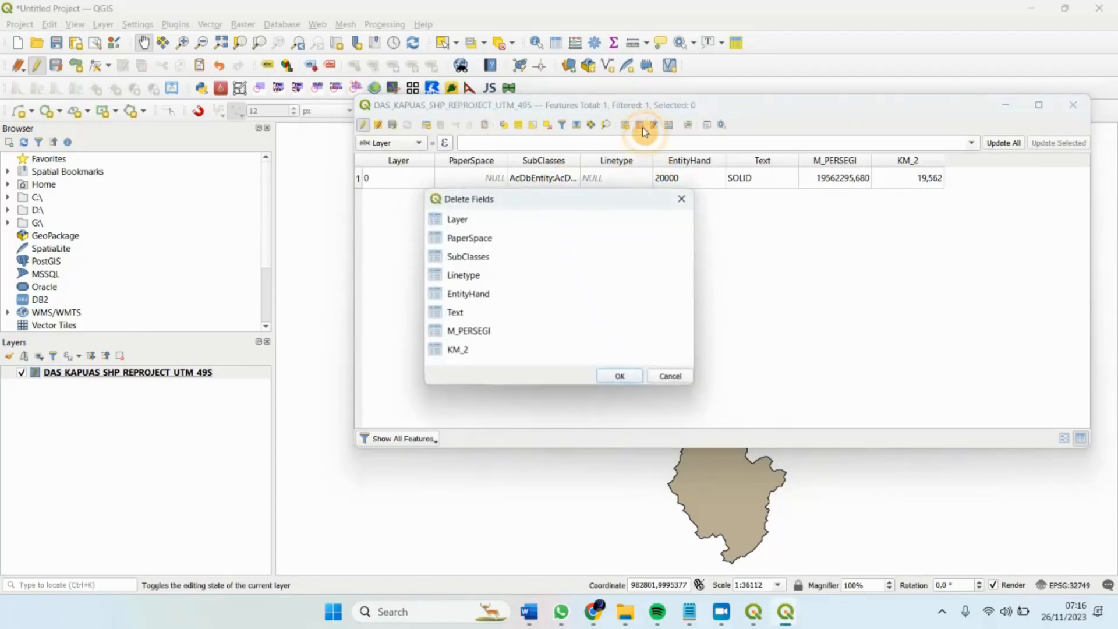
{"action": "left_click", "coordinate": [475, 337]}
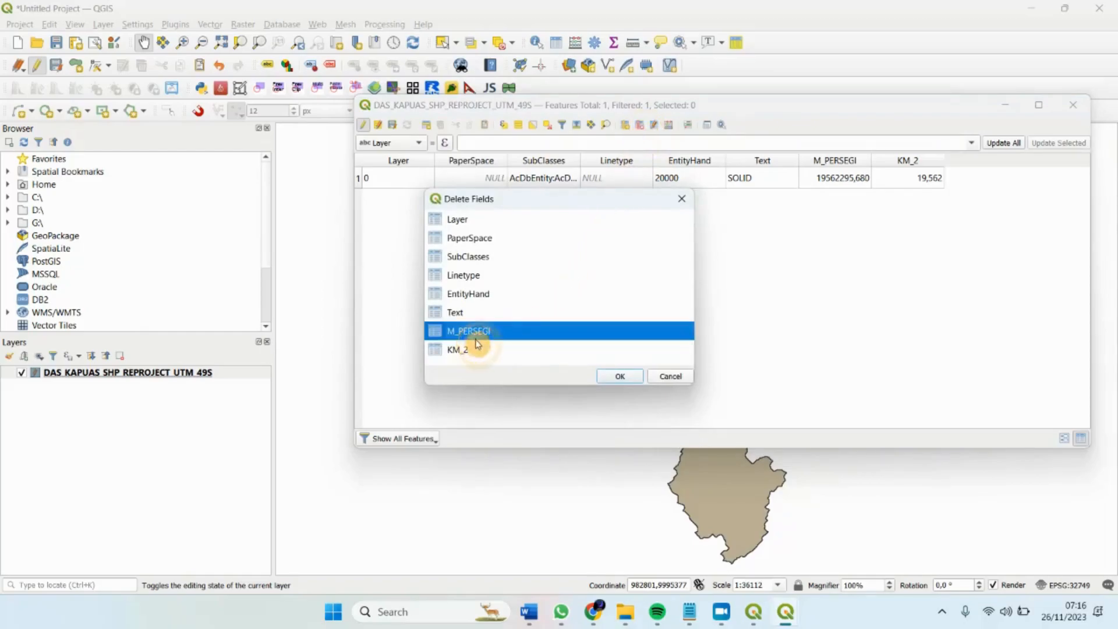
{"action": "left_click", "coordinate": [633, 379]}
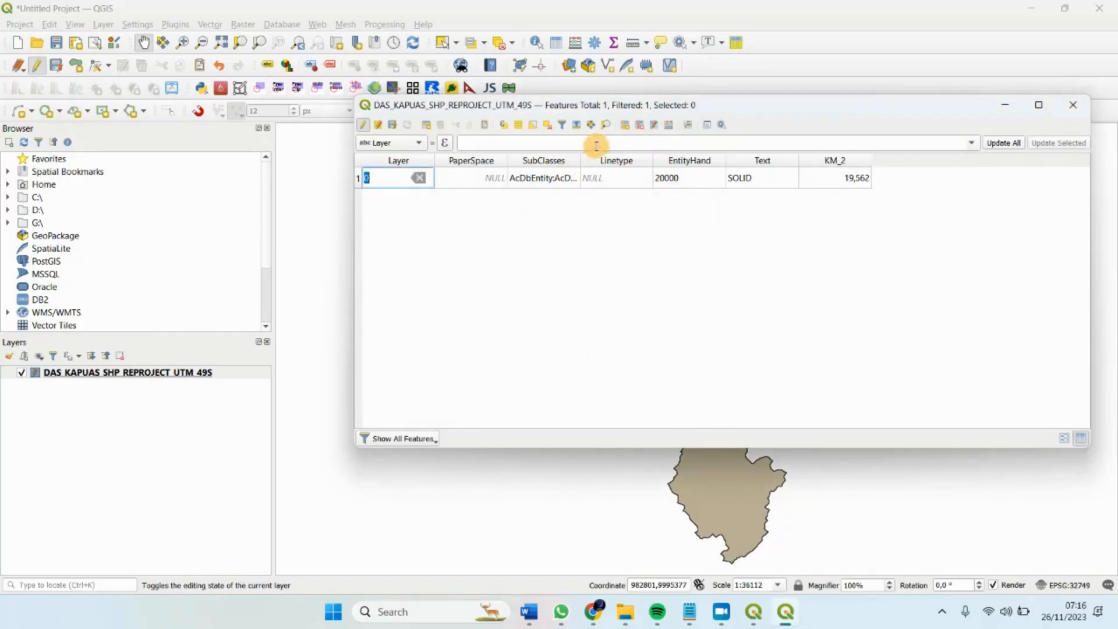
{"action": "left_click", "coordinate": [644, 127]}
{"action": "left_click", "coordinate": [483, 332]}
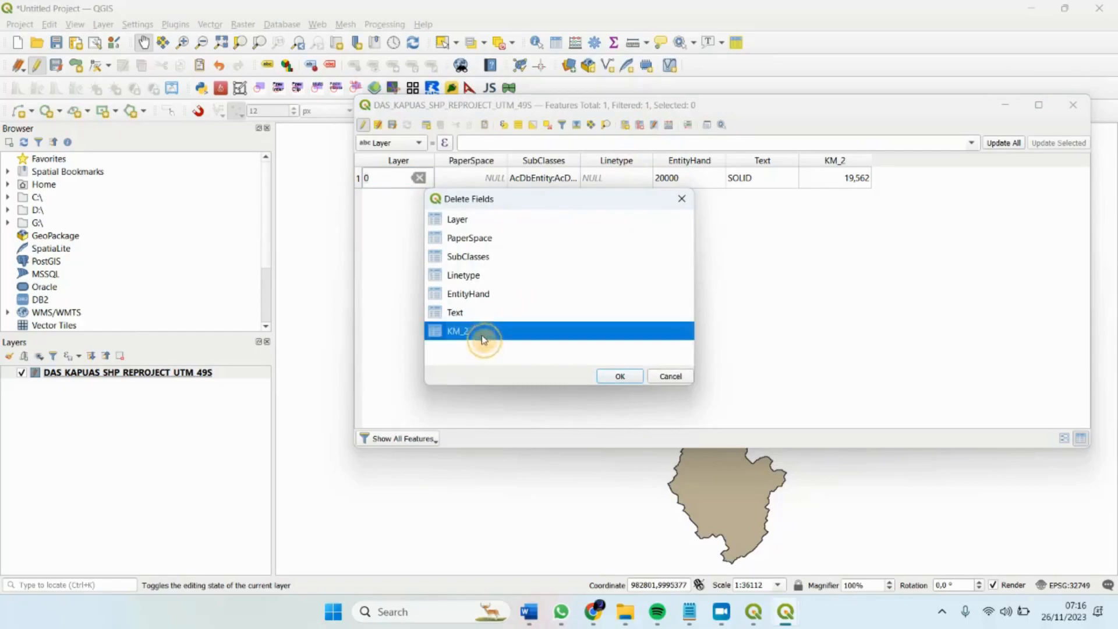
{"action": "left_click", "coordinate": [621, 380]}
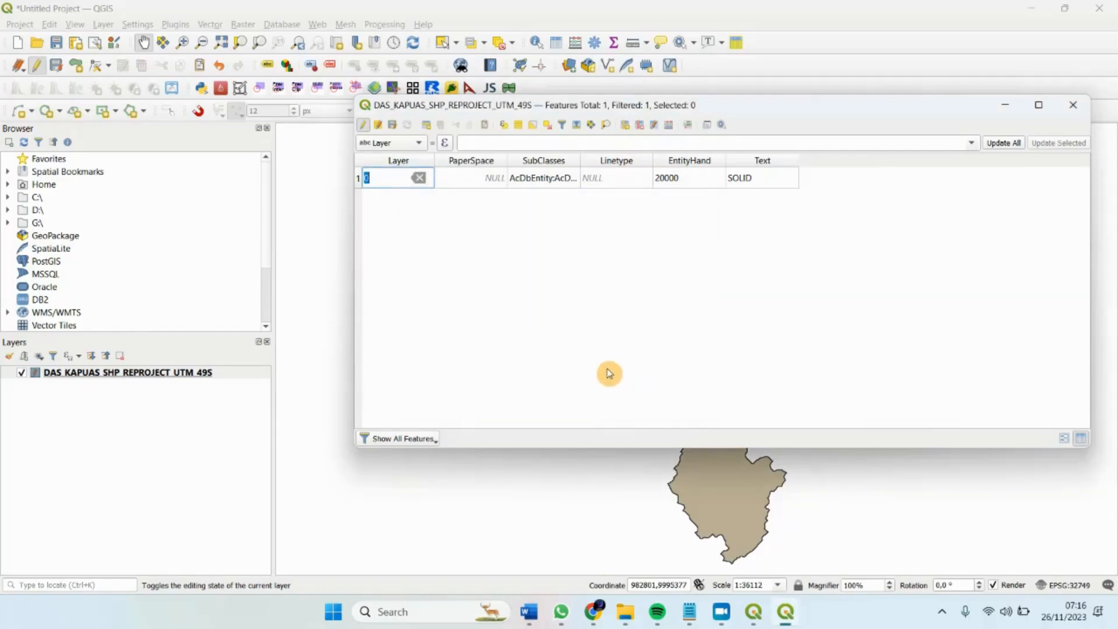
{"action": "left_click", "coordinate": [363, 125]}
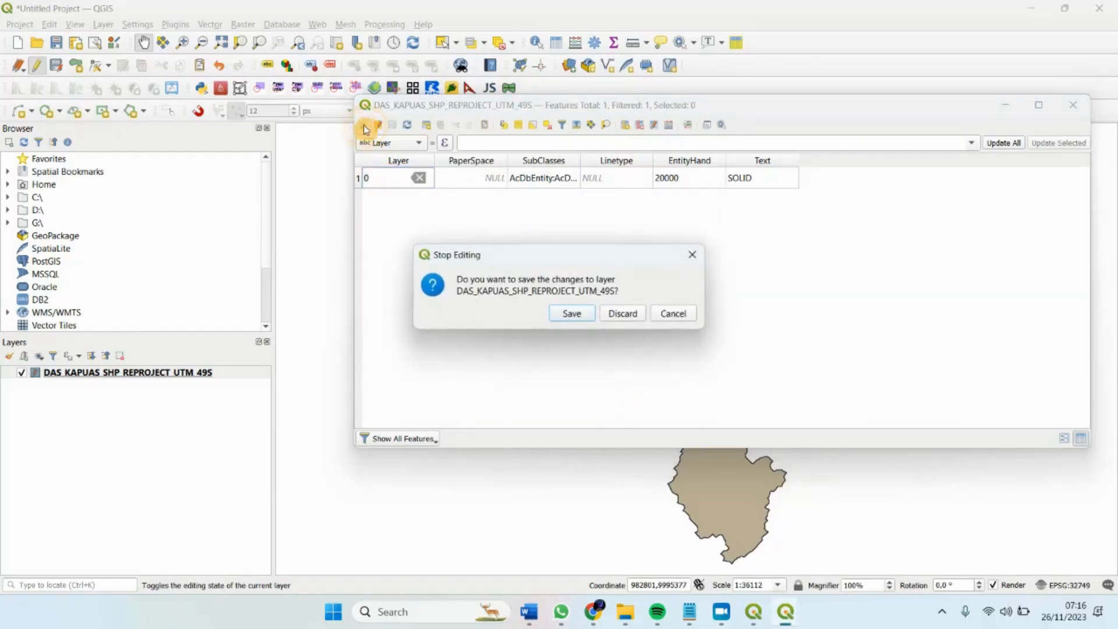
{"action": "left_click", "coordinate": [582, 315]}
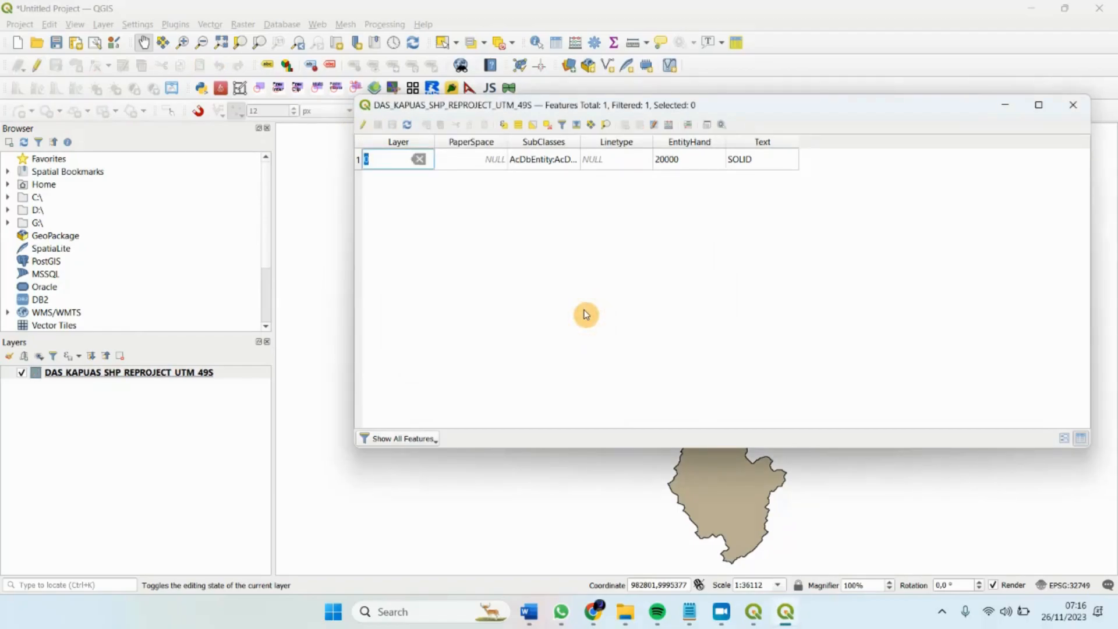
{"action": "left_click", "coordinate": [412, 246]}
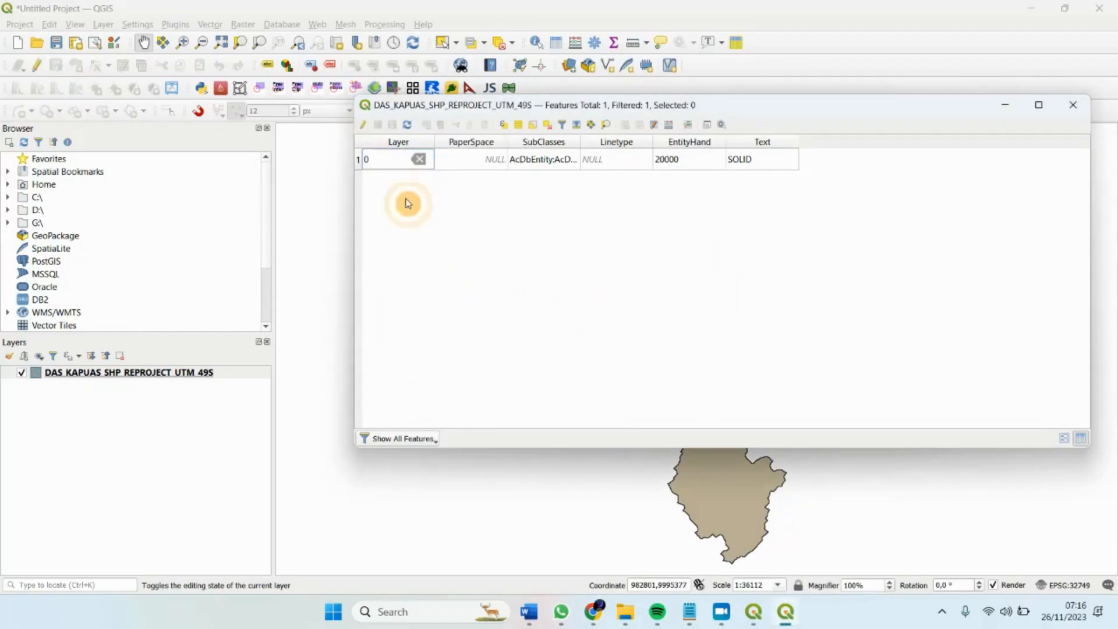
{"action": "left_click", "coordinate": [365, 127]}
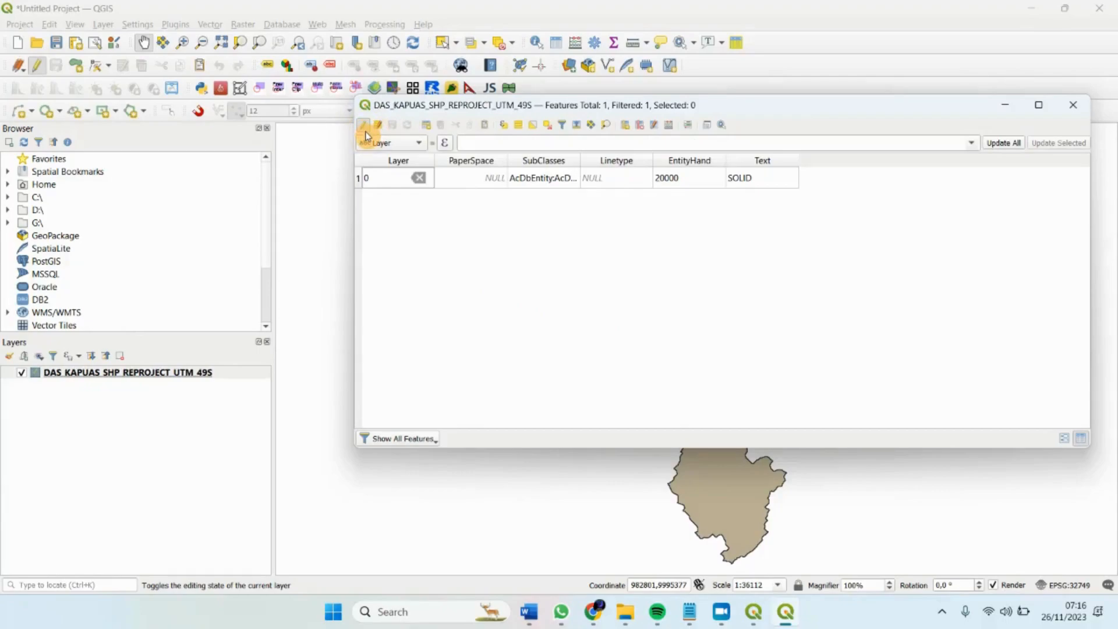
{"action": "left_click", "coordinate": [362, 124]}
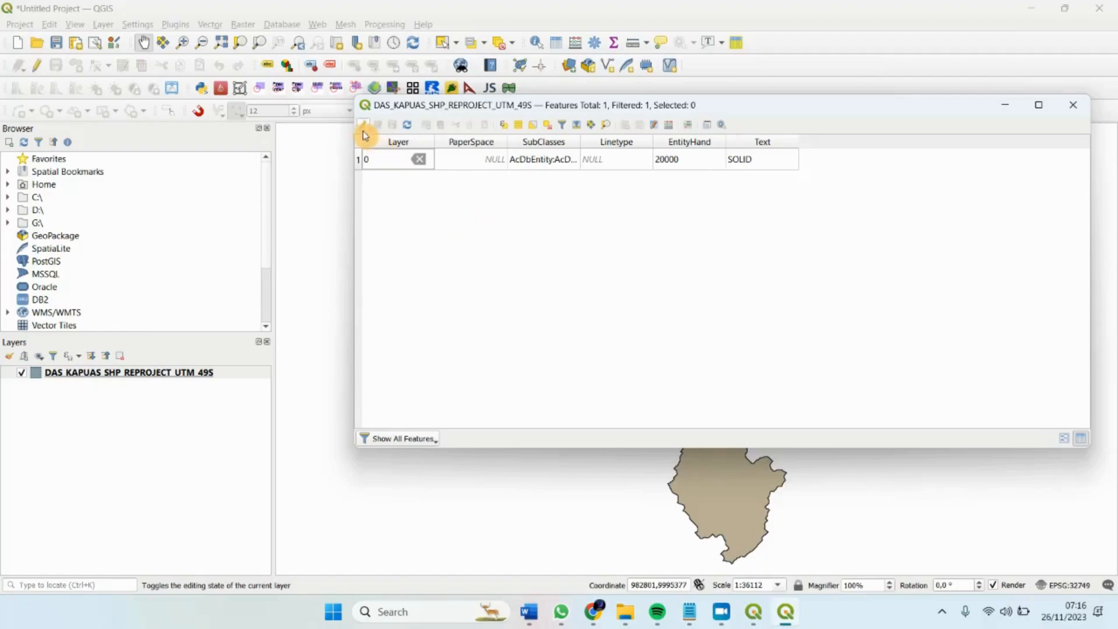
Reopen the layer for editing and add a field named M_PERSEGI of type Whole number (integer 64 bit) with length 10
{"action": "left_click_drag", "start_coordinate": [836, 112], "coordinate": [760, 135]}
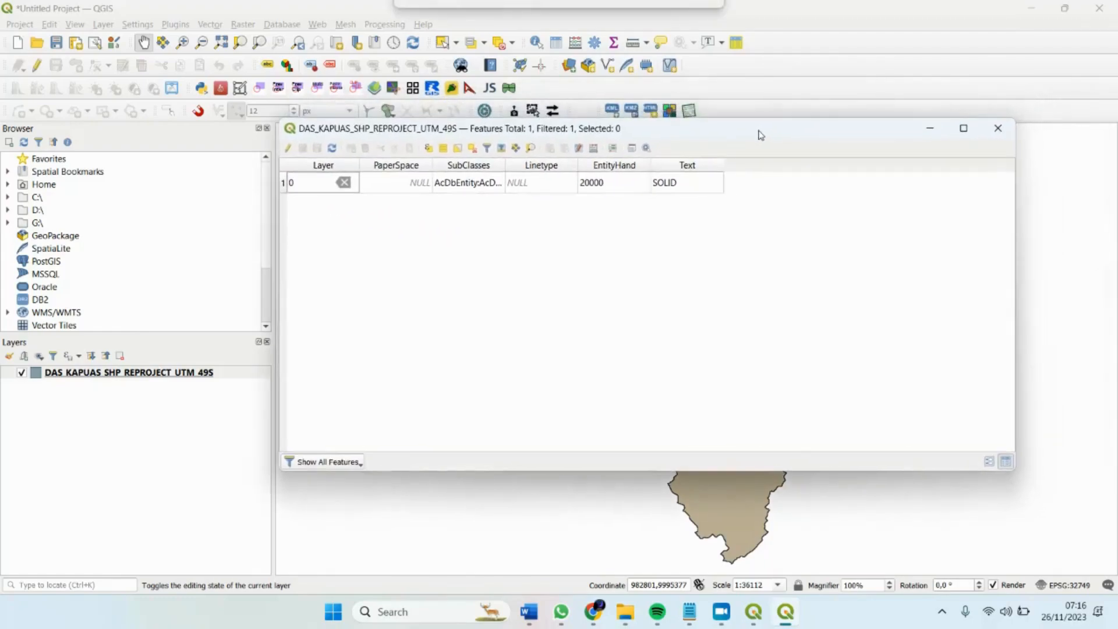
{"action": "left_click", "coordinate": [284, 149]}
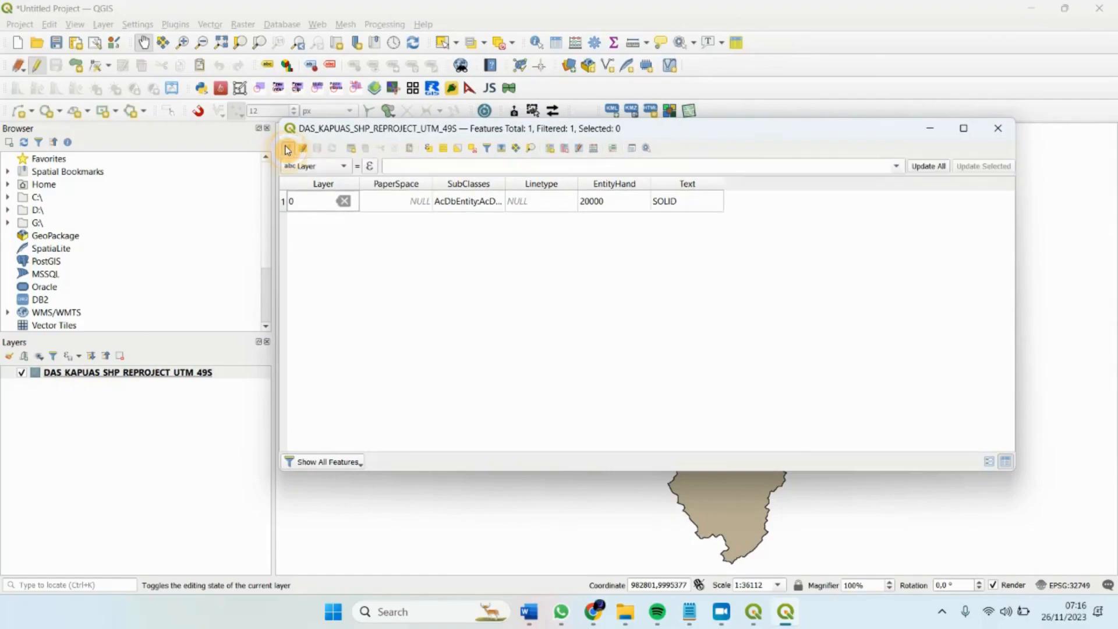
{"action": "left_click", "coordinate": [551, 149]}
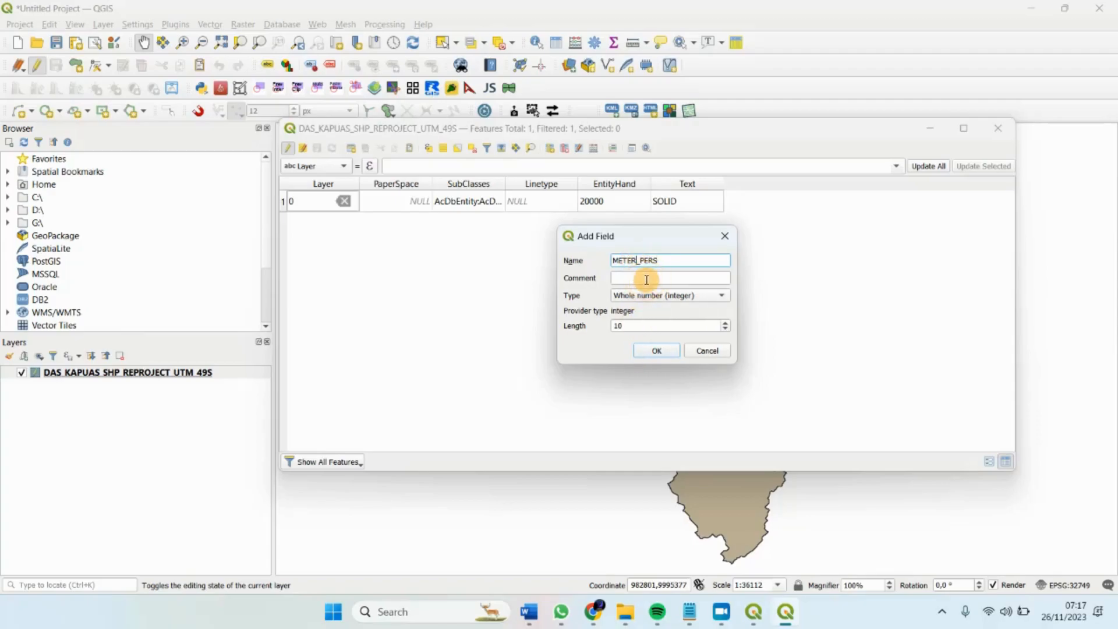
{"action": "key", "text": "BackSpace"}
{"action": "key", "text": "BackSpace"}
{"action": "key", "text": "BackSpace"}
{"action": "key", "text": "BackSpace"}
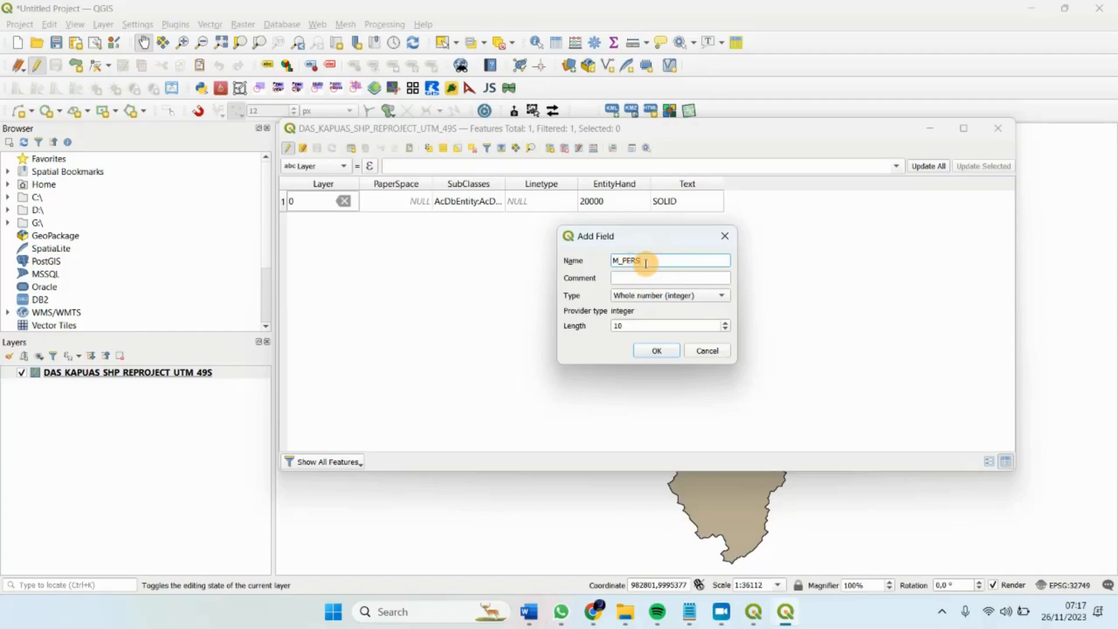
{"action": "left_click", "coordinate": [653, 295]}
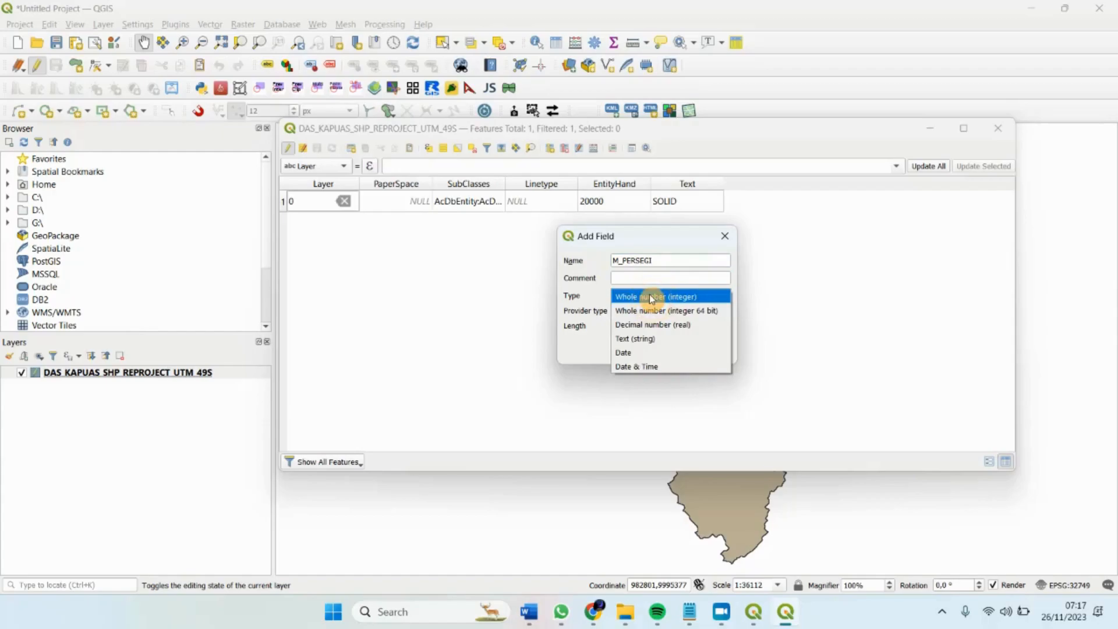
{"action": "left_click", "coordinate": [653, 311]}
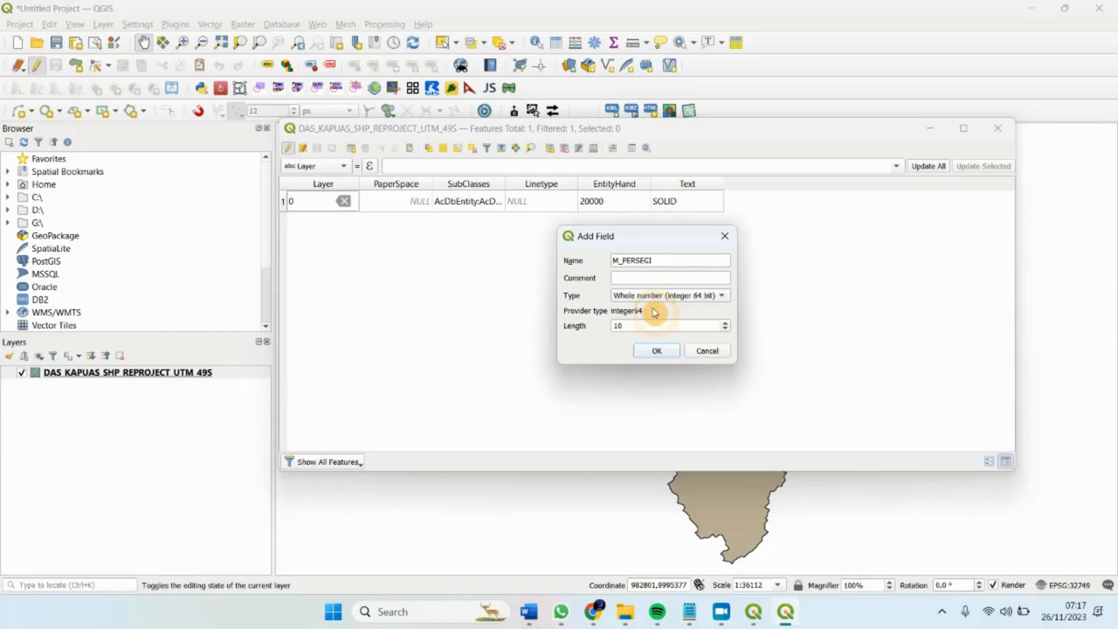
{"action": "left_click", "coordinate": [658, 351]}
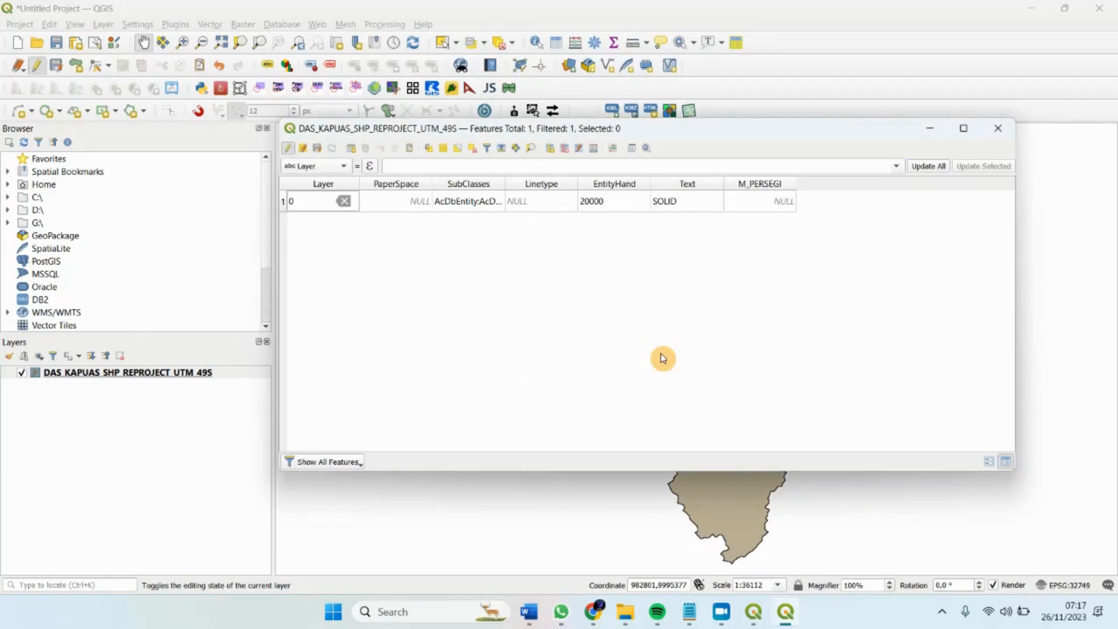
Choose M_PERSEGI as both the field to update and the expression for the attribute table's quick field calculation
{"action": "left_click", "coordinate": [336, 168]}
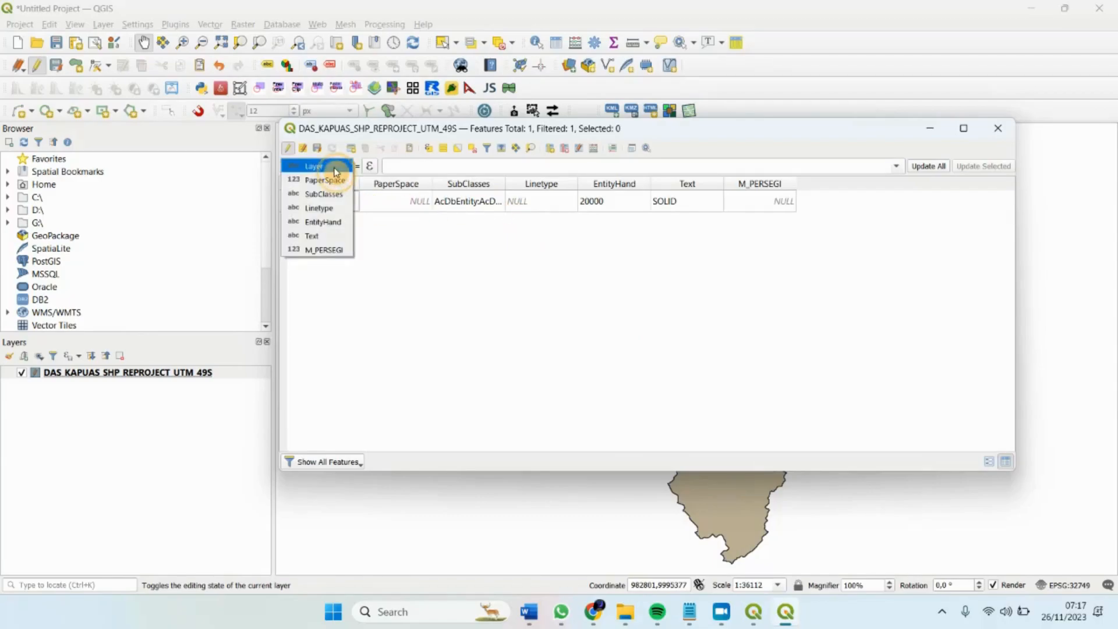
{"action": "left_click", "coordinate": [330, 250]}
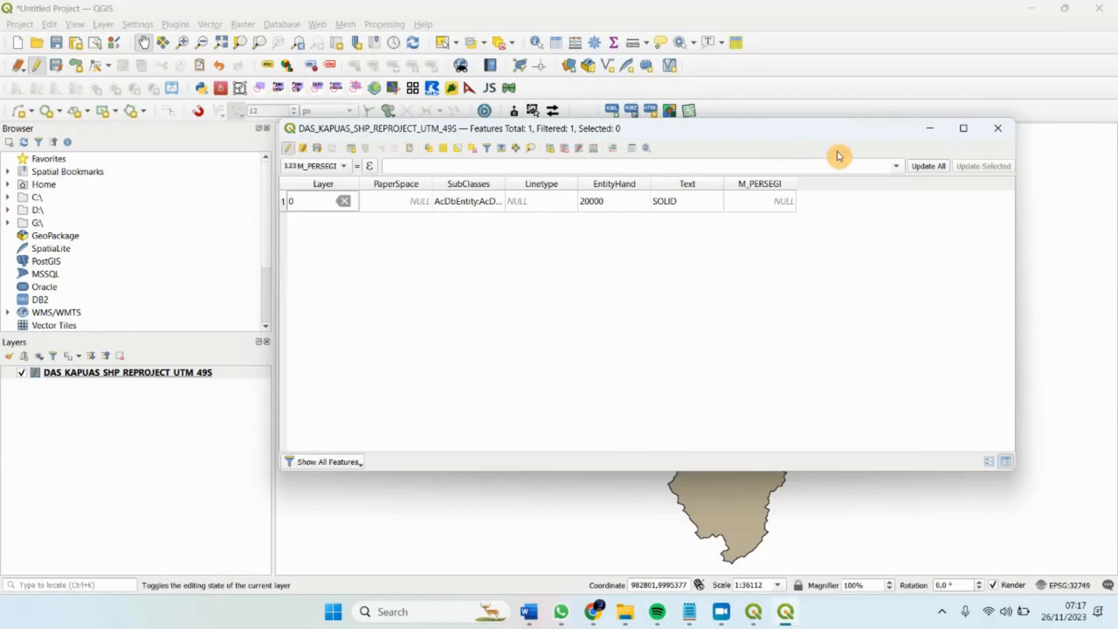
{"action": "left_click", "coordinate": [896, 167]}
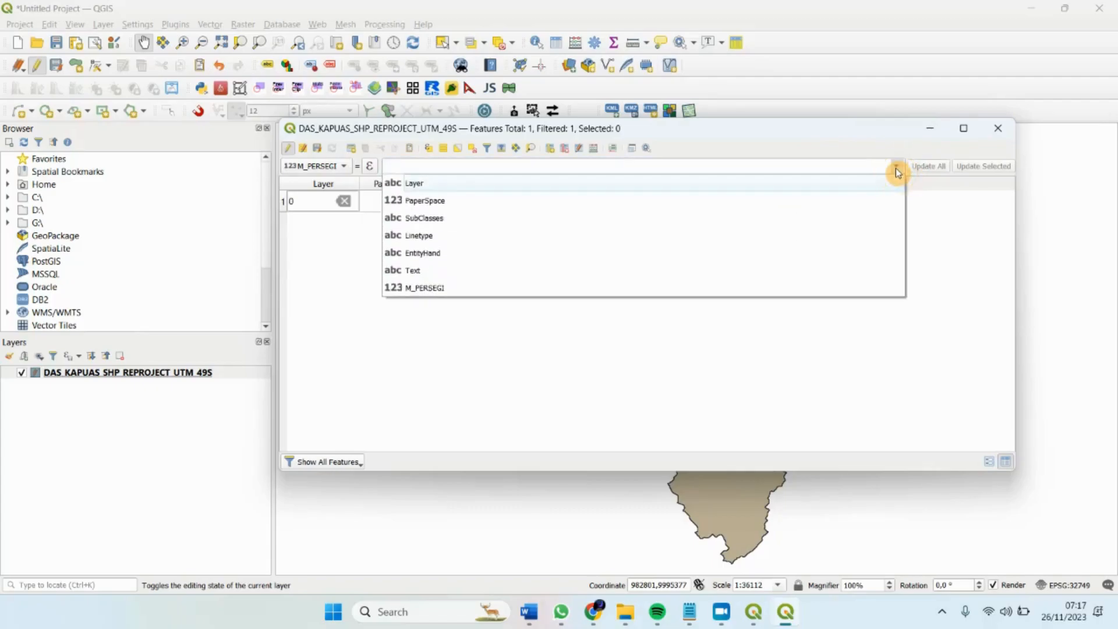
{"action": "left_click", "coordinate": [456, 295]}
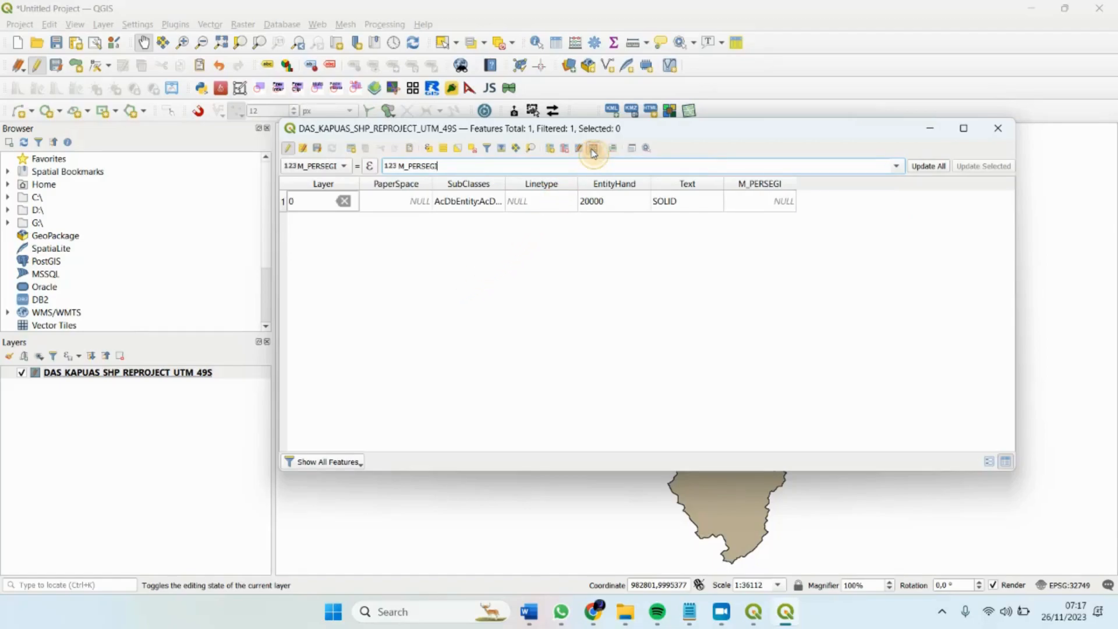
Open the Field Calculator and set it to update the existing M_PERSEGI field
{"action": "left_click", "coordinate": [593, 151]}
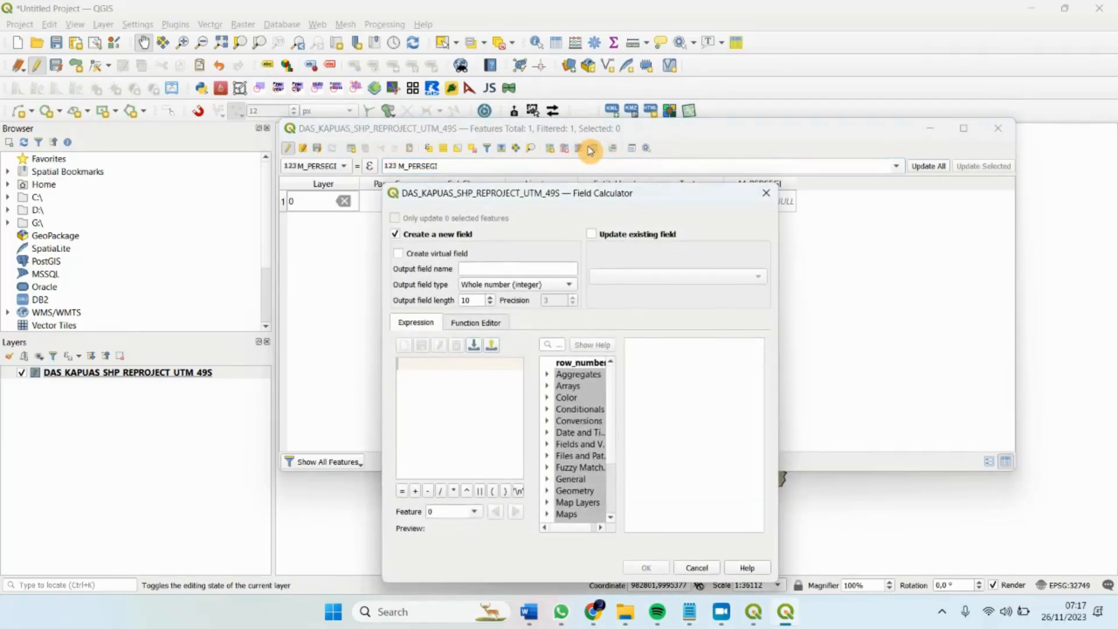
{"action": "left_click", "coordinate": [595, 234]}
{"action": "left_click", "coordinate": [646, 279]}
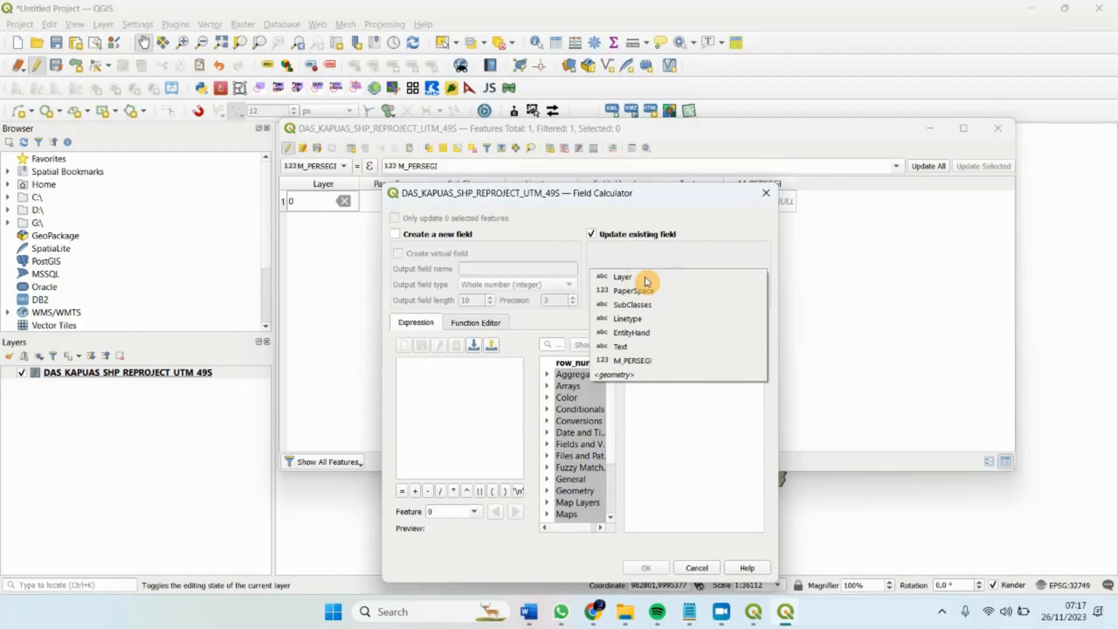
{"action": "left_click", "coordinate": [644, 363]}
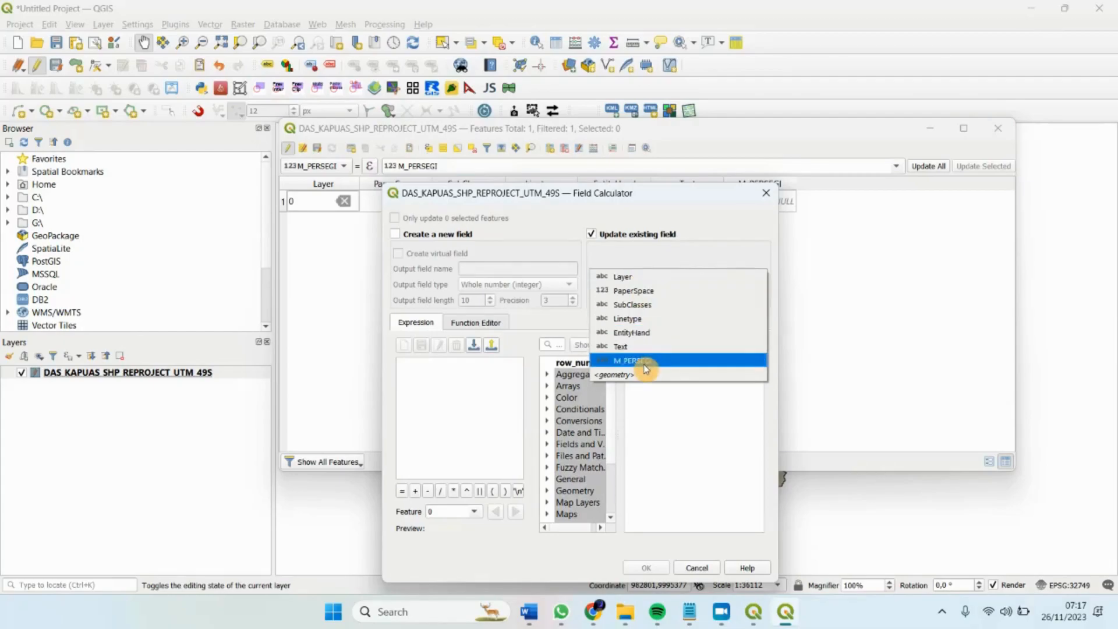
{"action": "left_click", "coordinate": [645, 362]}
Calculate the M_PERSEGI values with the geometry expression $area and check the resulting cell
{"action": "left_click", "coordinate": [612, 521]}
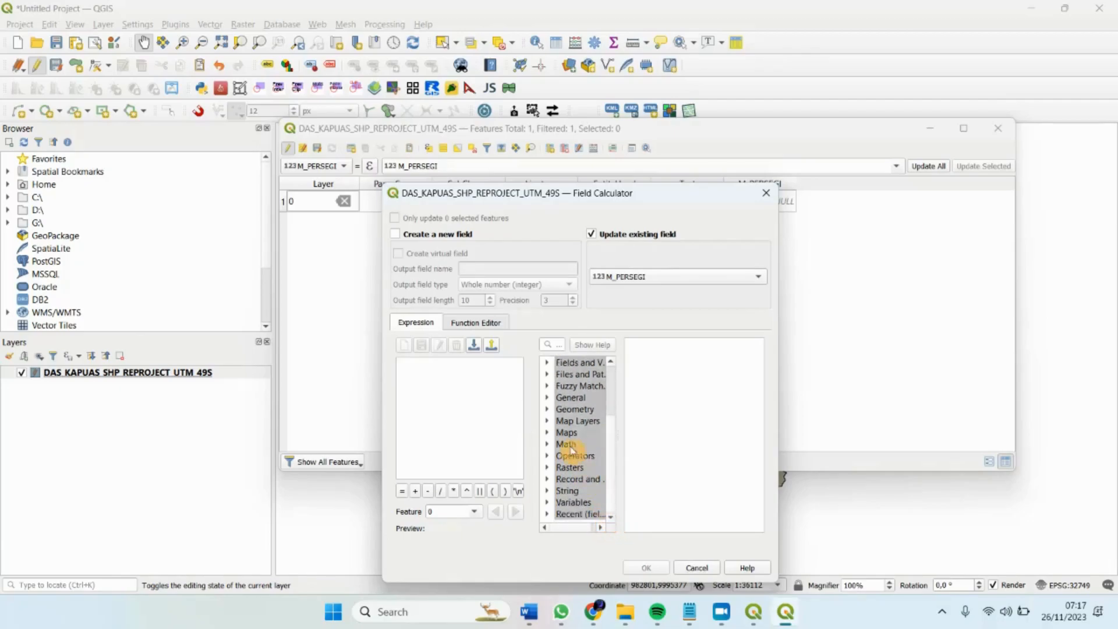
{"action": "left_click", "coordinate": [547, 410]}
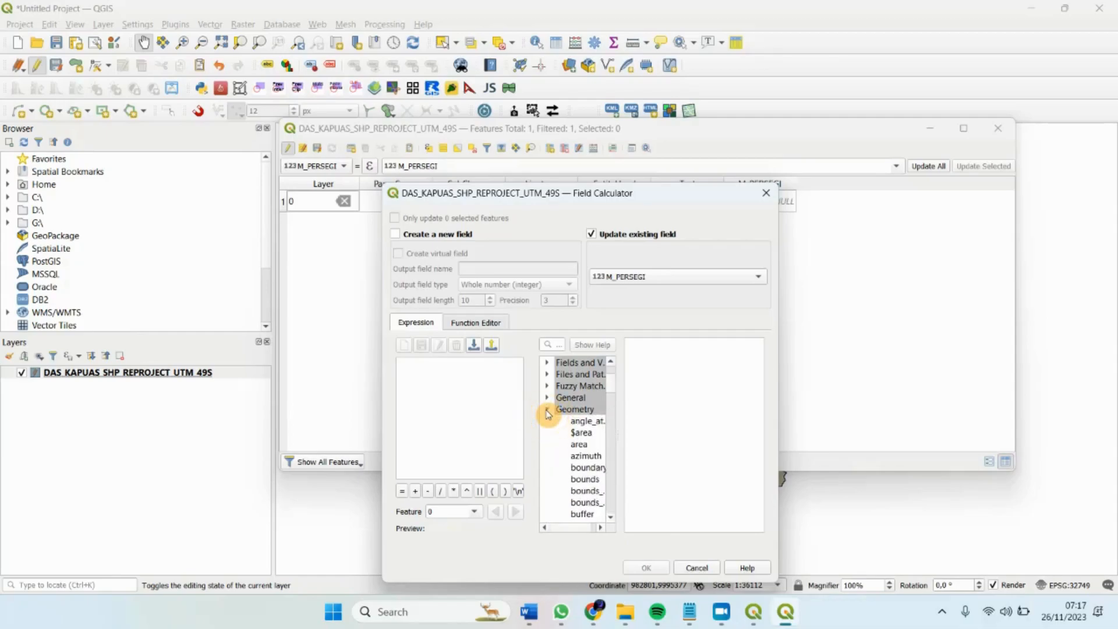
{"action": "double_click", "coordinate": [579, 435]}
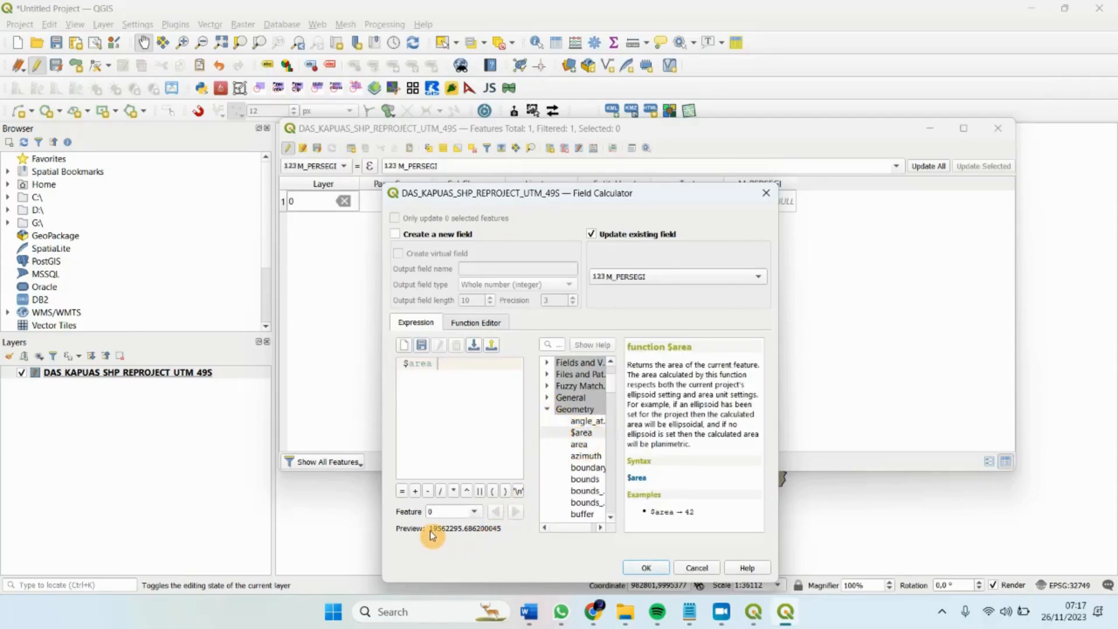
{"action": "left_click_drag", "start_coordinate": [430, 530], "coordinate": [498, 539]}
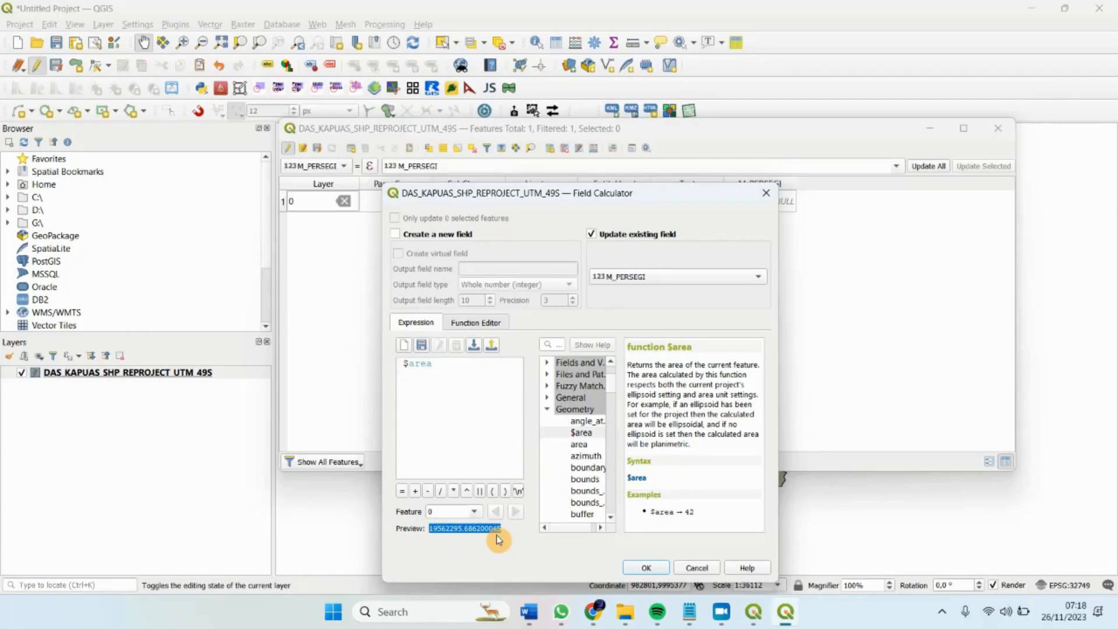
{"action": "left_click", "coordinate": [647, 568]}
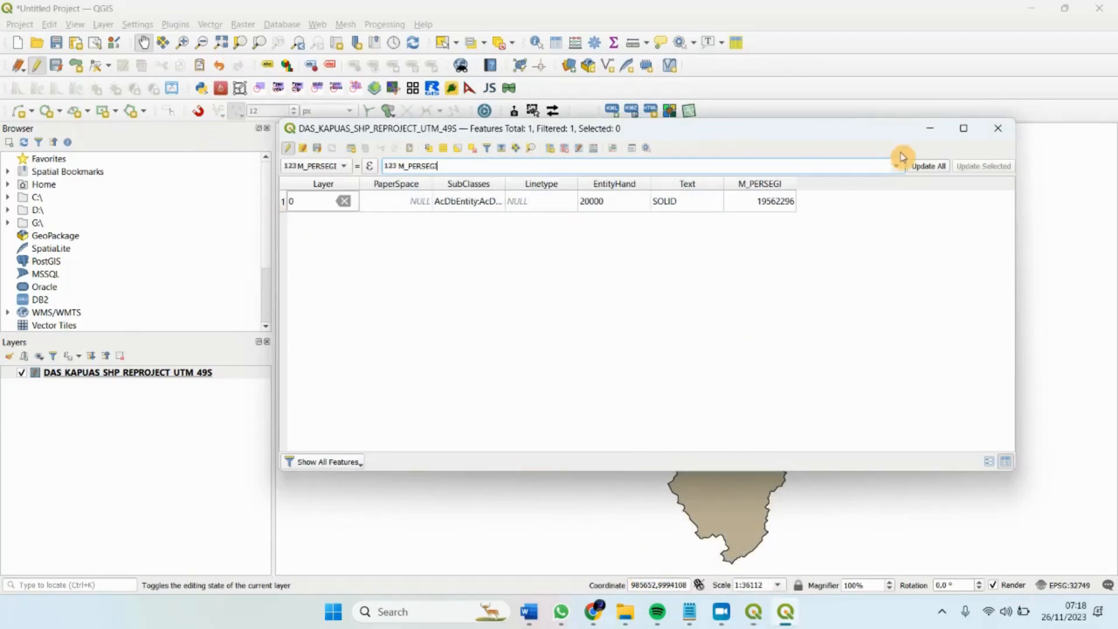
{"action": "double_click", "coordinate": [774, 202]}
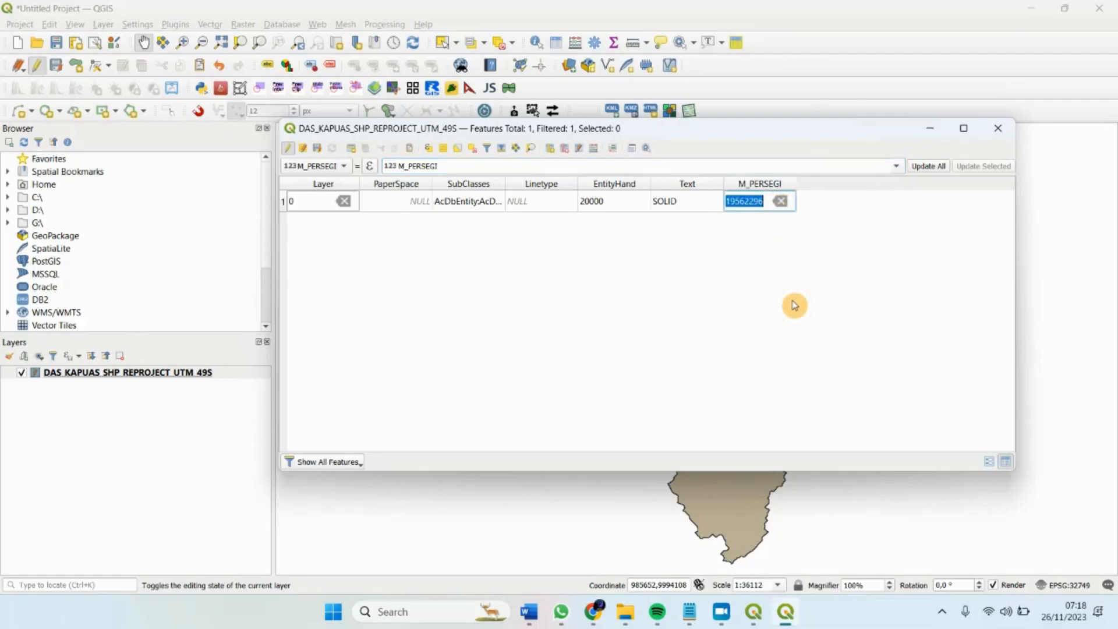
{"action": "left_click", "coordinate": [646, 308]}
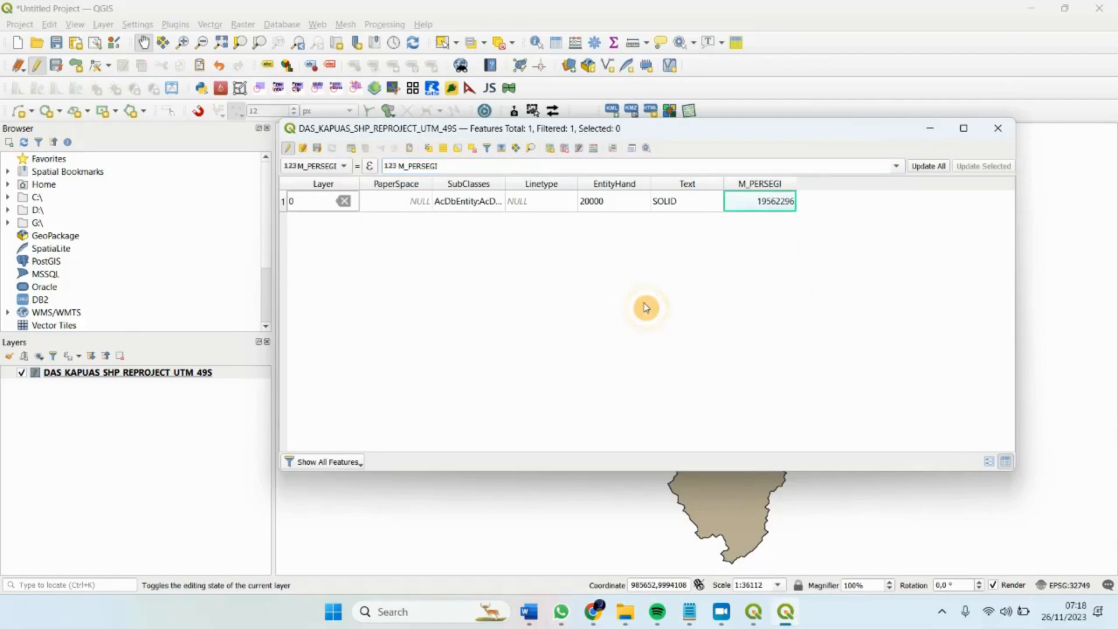
Add a field named HEKTAR of type Whole number (integer 64 bit) with length 10
{"action": "left_click", "coordinate": [551, 149]}
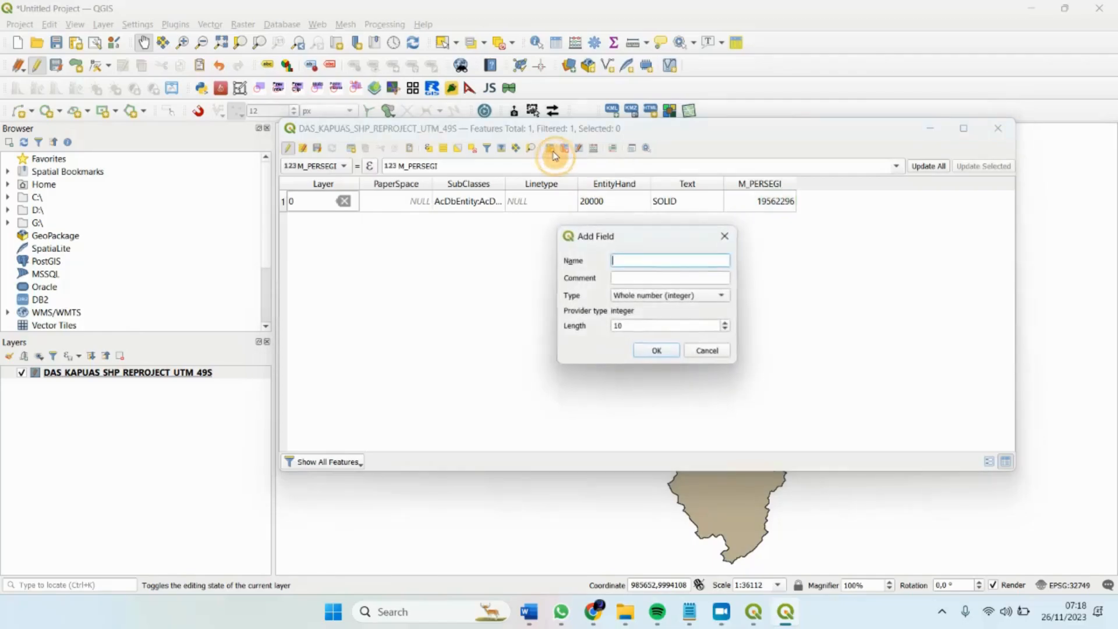
{"action": "left_click", "coordinate": [638, 266]}
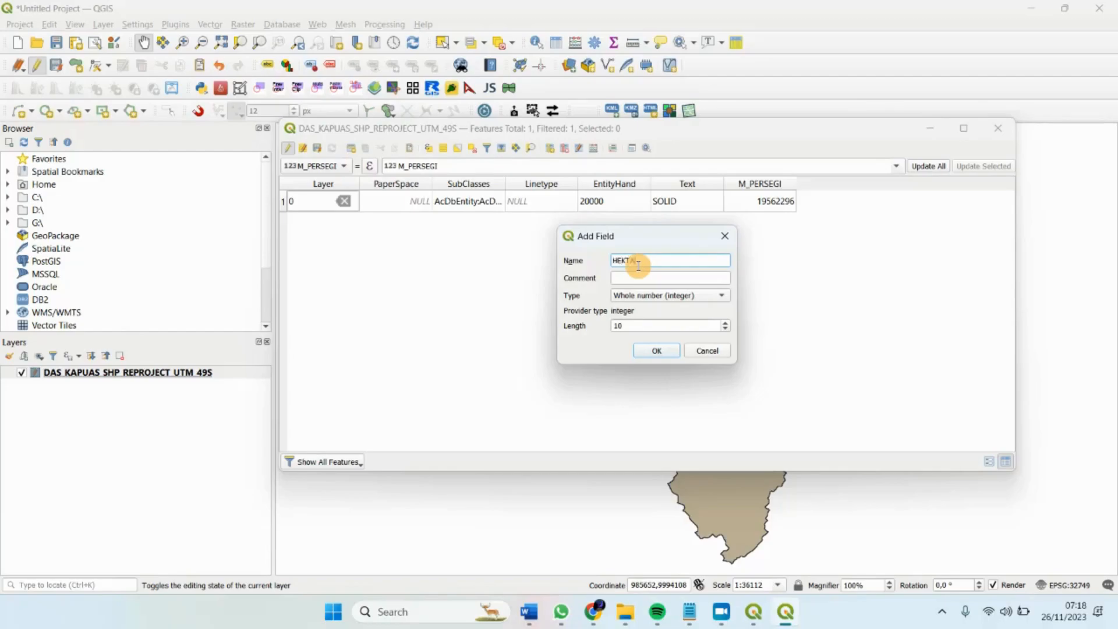
{"action": "left_click", "coordinate": [637, 295]}
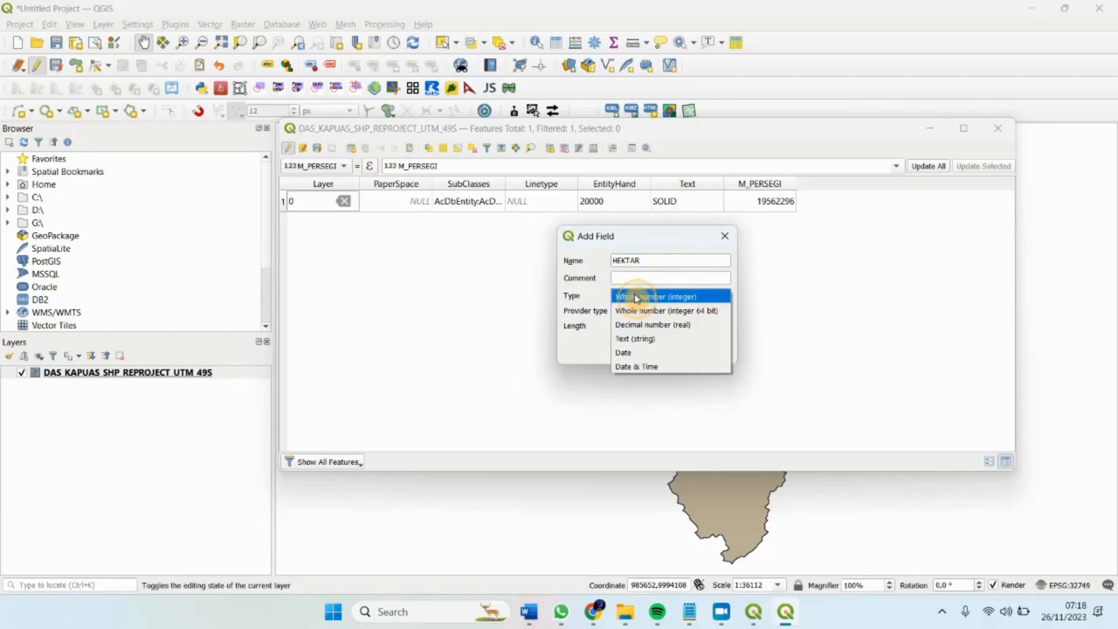
{"action": "left_click", "coordinate": [643, 310]}
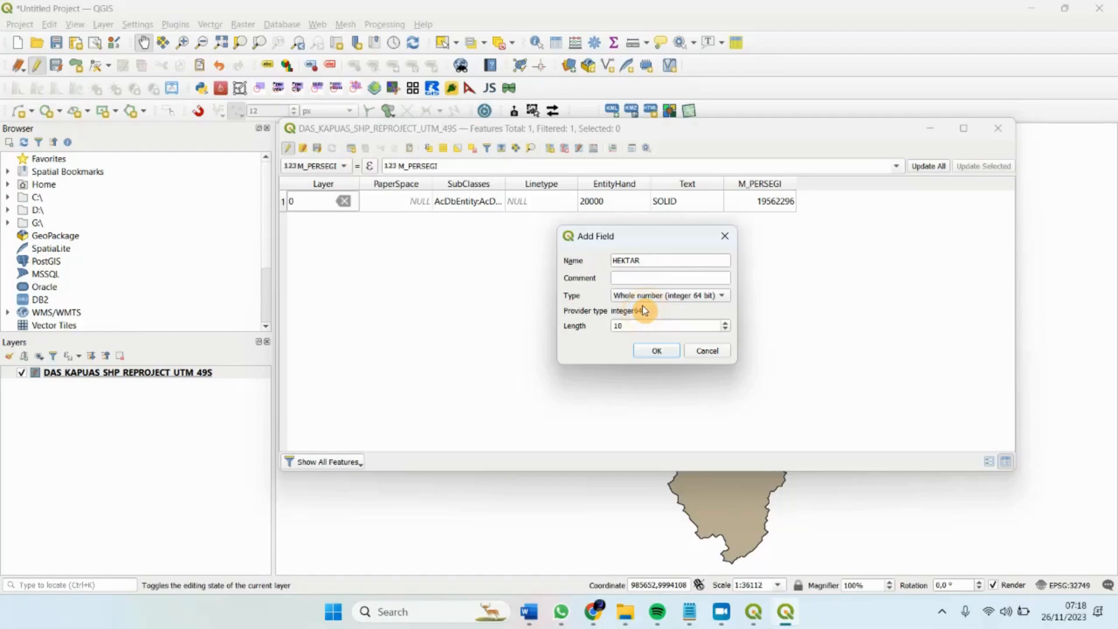
{"action": "left_click", "coordinate": [653, 350]}
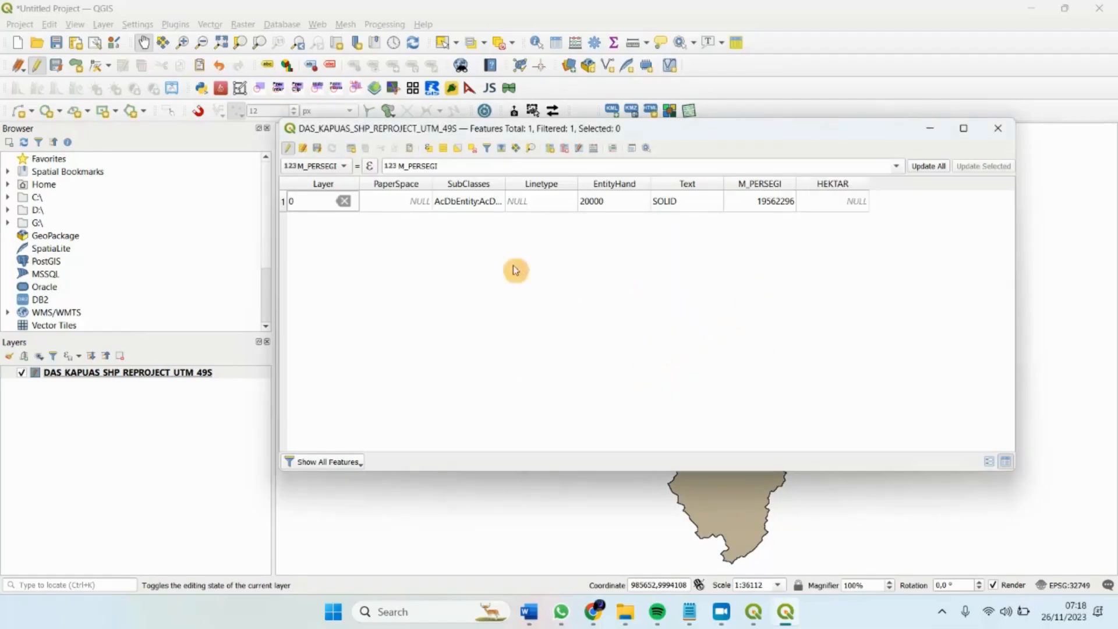
Choose HEKTAR as both the field to update and the expression for the quick field calculation
{"action": "left_click", "coordinate": [314, 166]}
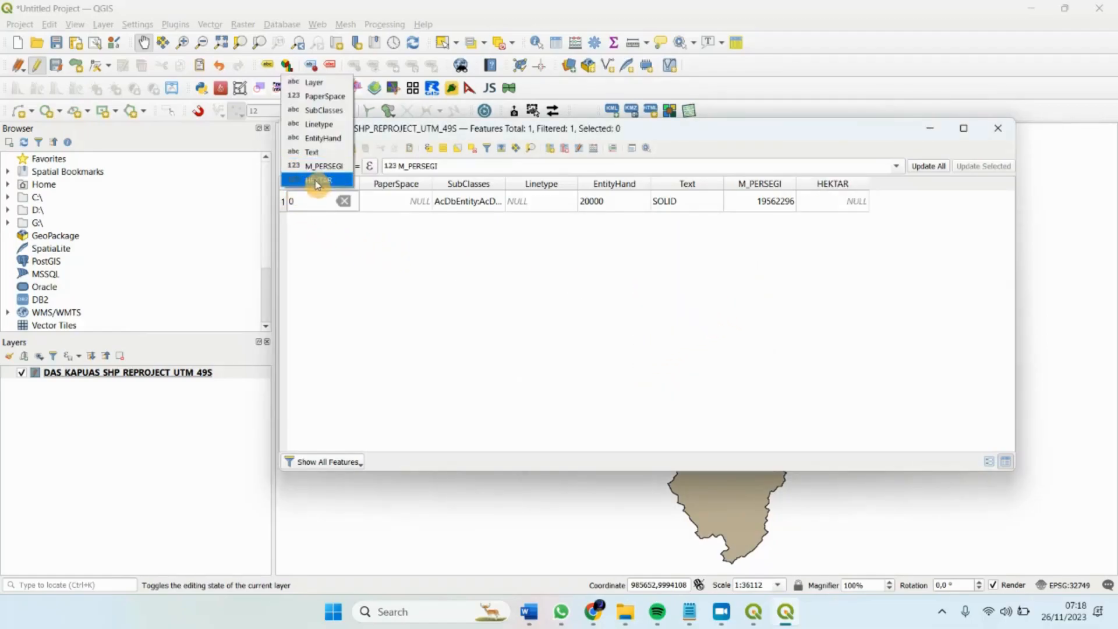
{"action": "left_click", "coordinate": [318, 180]}
{"action": "left_click", "coordinate": [895, 167]}
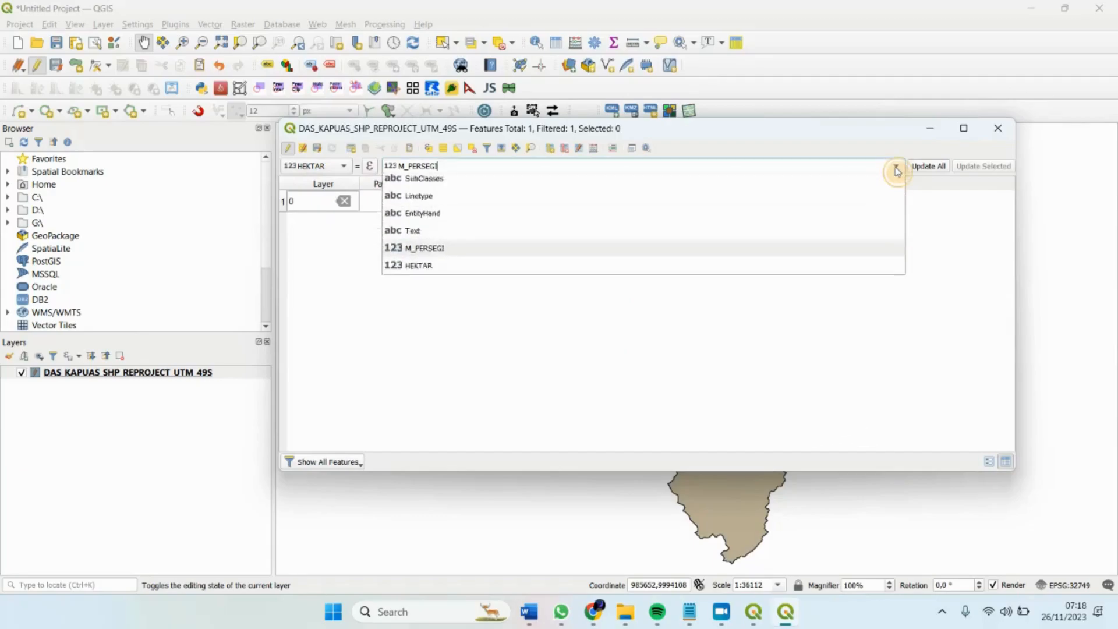
{"action": "left_click", "coordinate": [417, 304]}
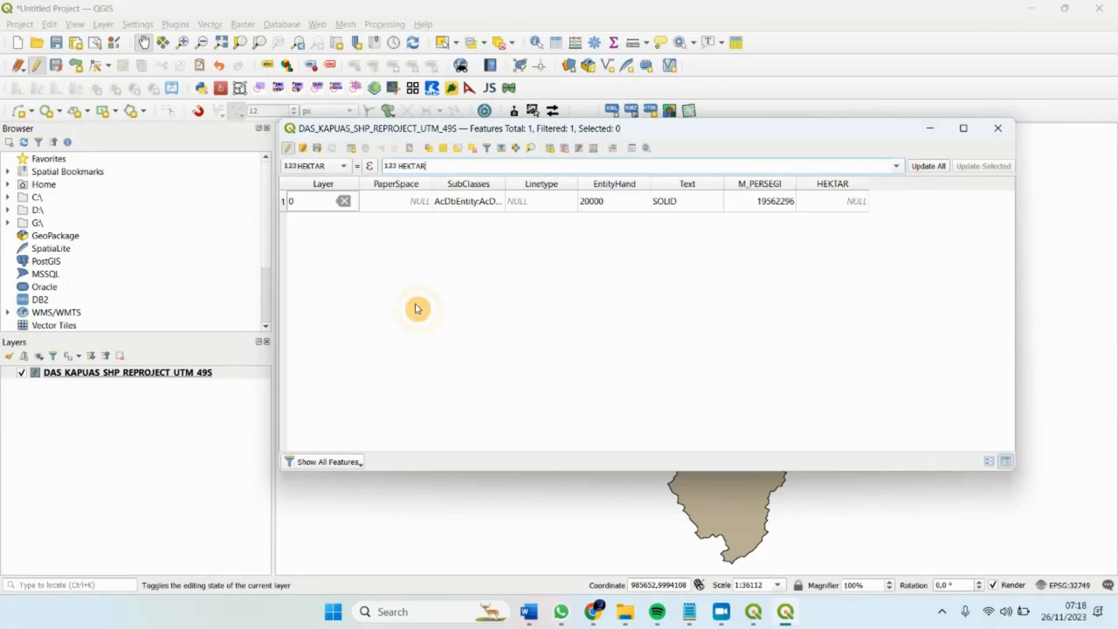
Open the Field Calculator and set it to update the existing HEKTAR field
{"action": "left_click", "coordinate": [592, 152]}
{"action": "left_click", "coordinate": [609, 236]}
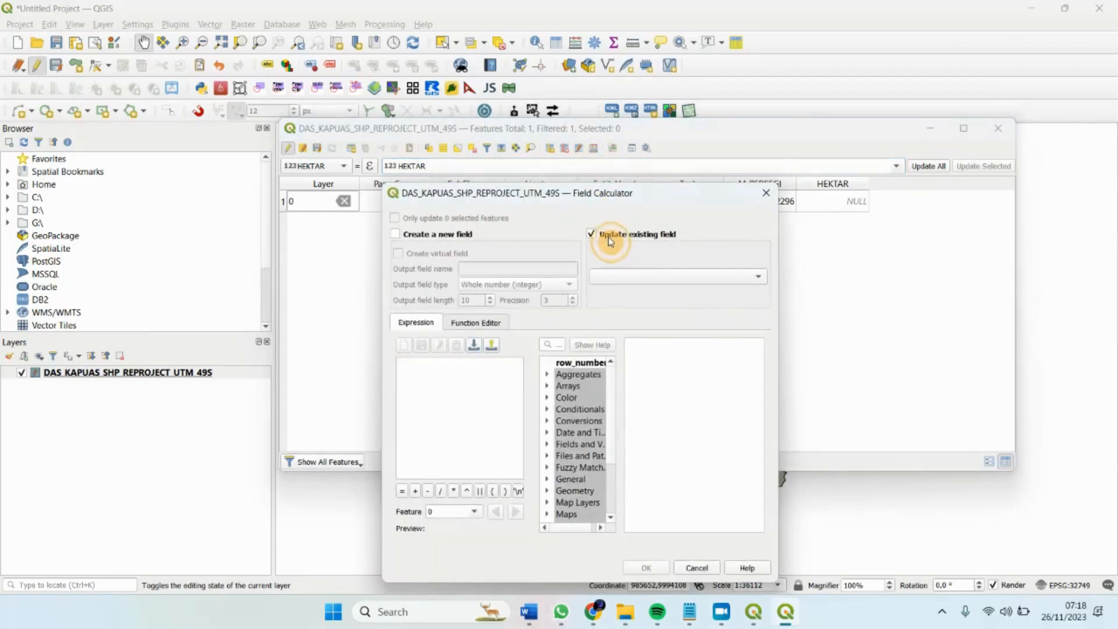
{"action": "left_click", "coordinate": [759, 277]}
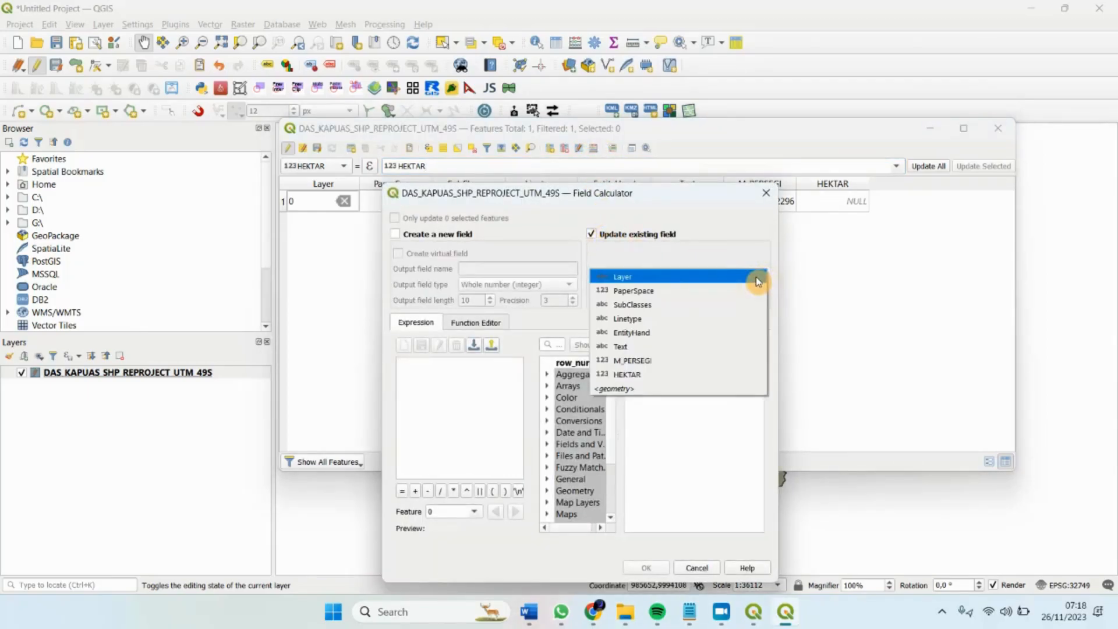
{"action": "left_click", "coordinate": [630, 376]}
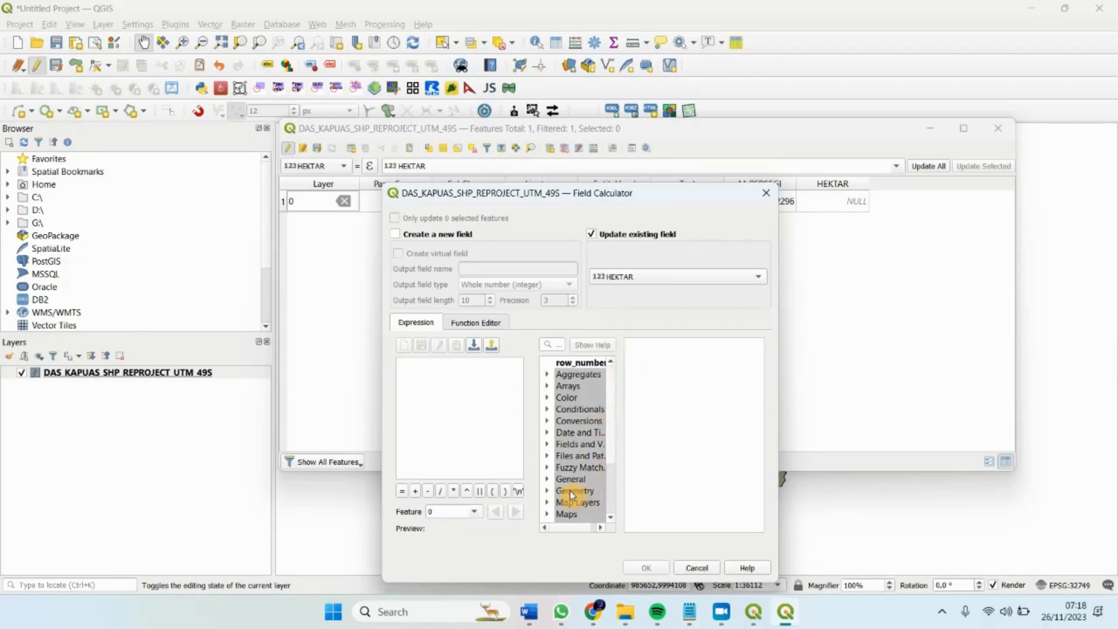
Calculate the HEKTAR values with the expression $area /10000 and check the resulting cell
{"action": "left_click", "coordinate": [548, 492]}
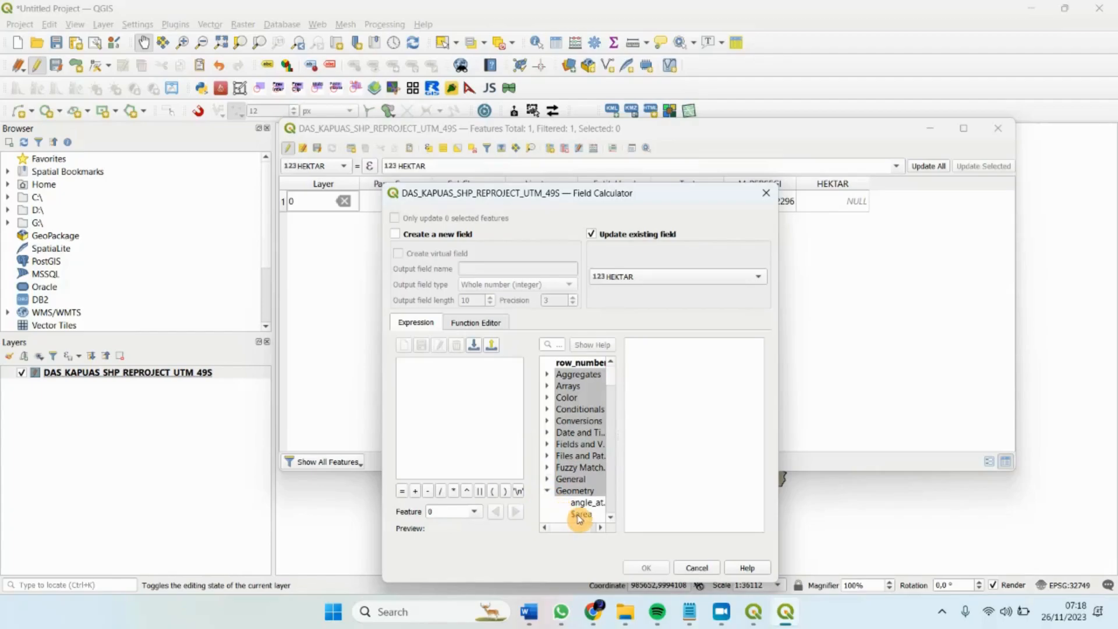
{"action": "double_click", "coordinate": [579, 515]}
{"action": "type", "text": "/10000"}
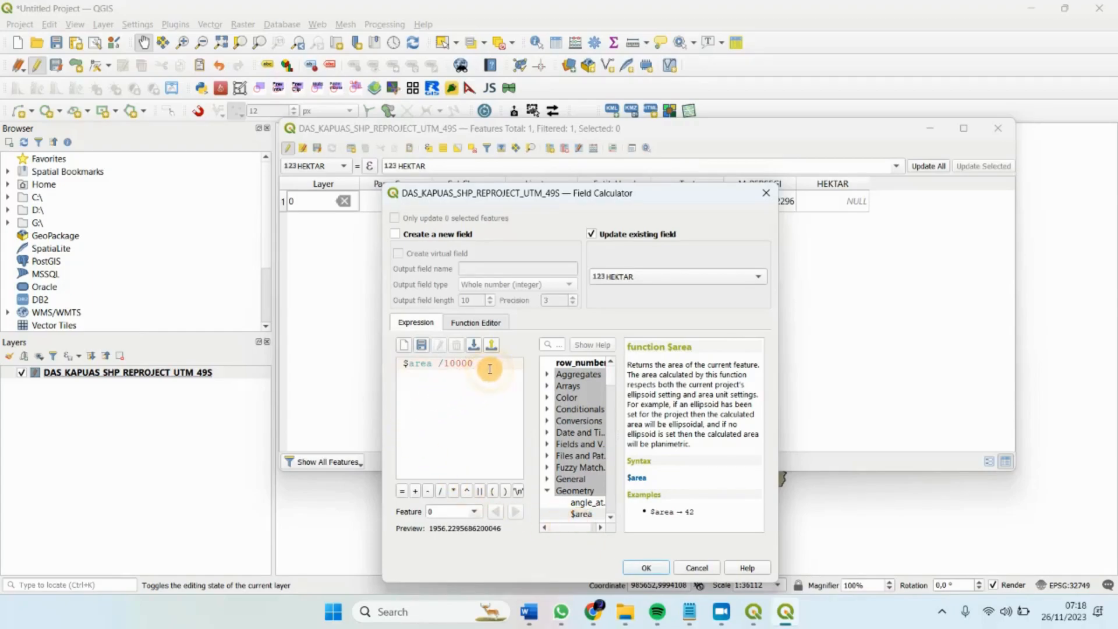
{"action": "left_click_drag", "start_coordinate": [474, 363], "coordinate": [396, 365]}
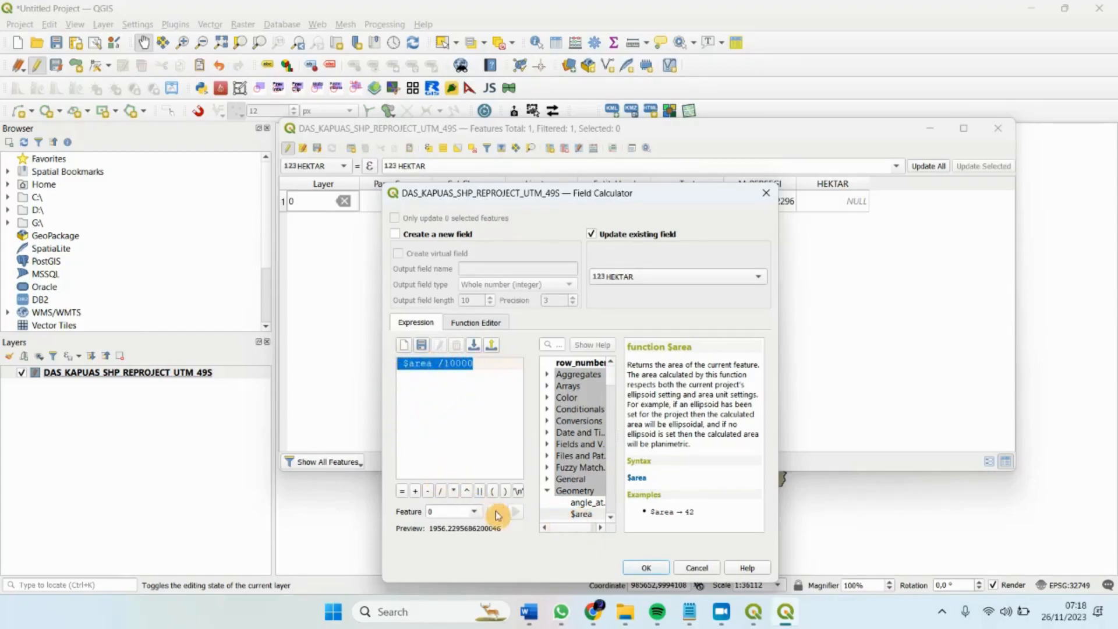
{"action": "left_click_drag", "start_coordinate": [501, 530], "coordinate": [418, 536]}
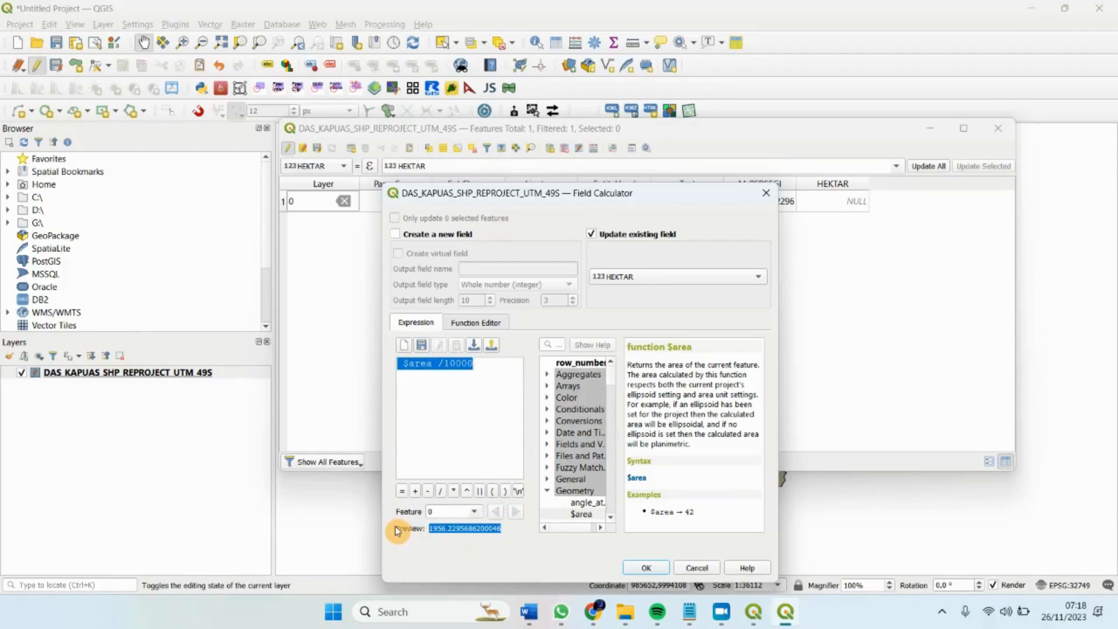
{"action": "left_click", "coordinate": [645, 568]}
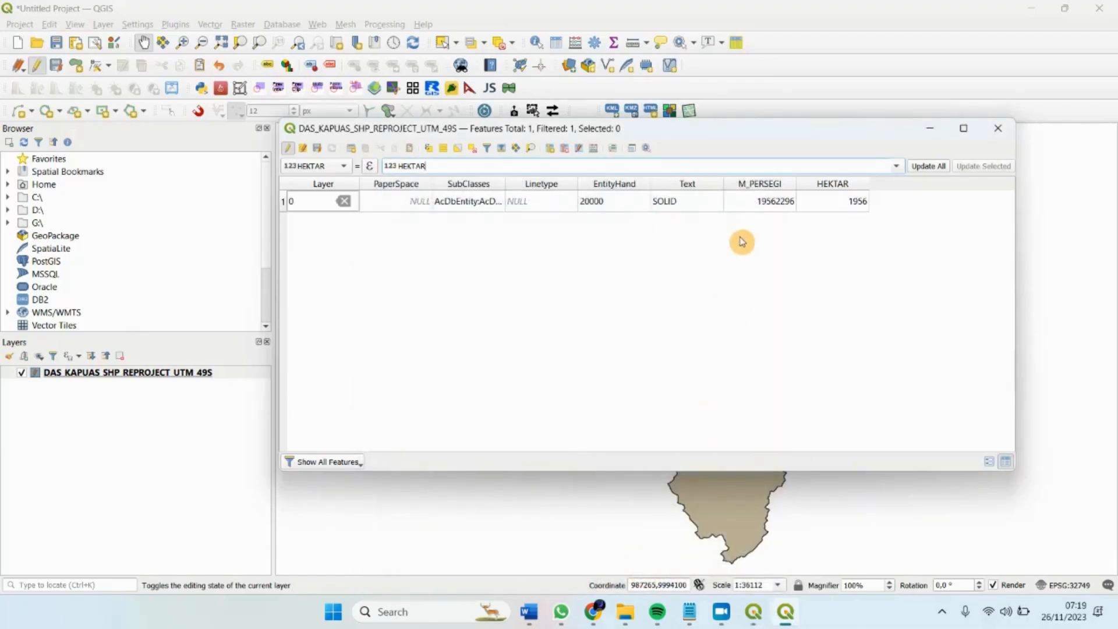
{"action": "double_click", "coordinate": [844, 209]}
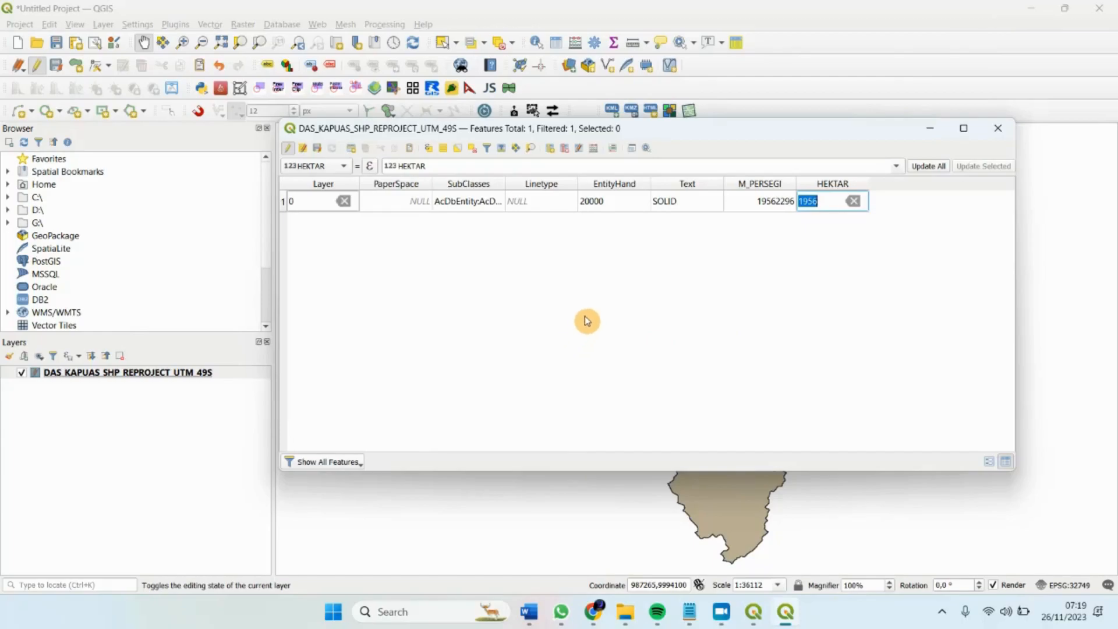
{"action": "key", "text": "Return"}
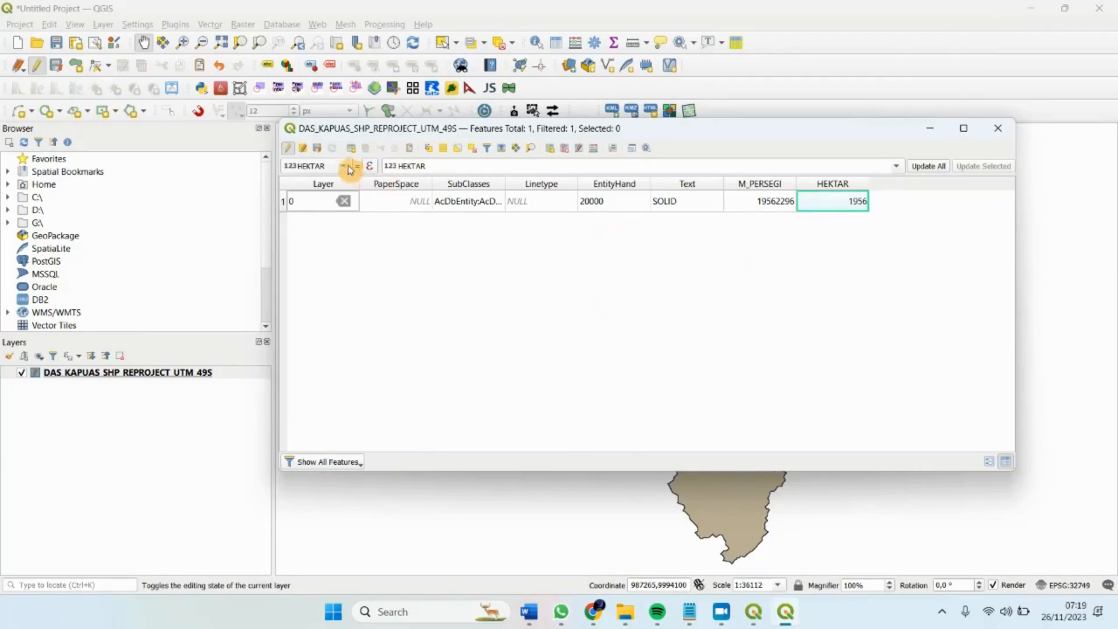
Add a field named KM_2 of type Whole number (integer 64 bit) with length 10
{"action": "left_click", "coordinate": [554, 152]}
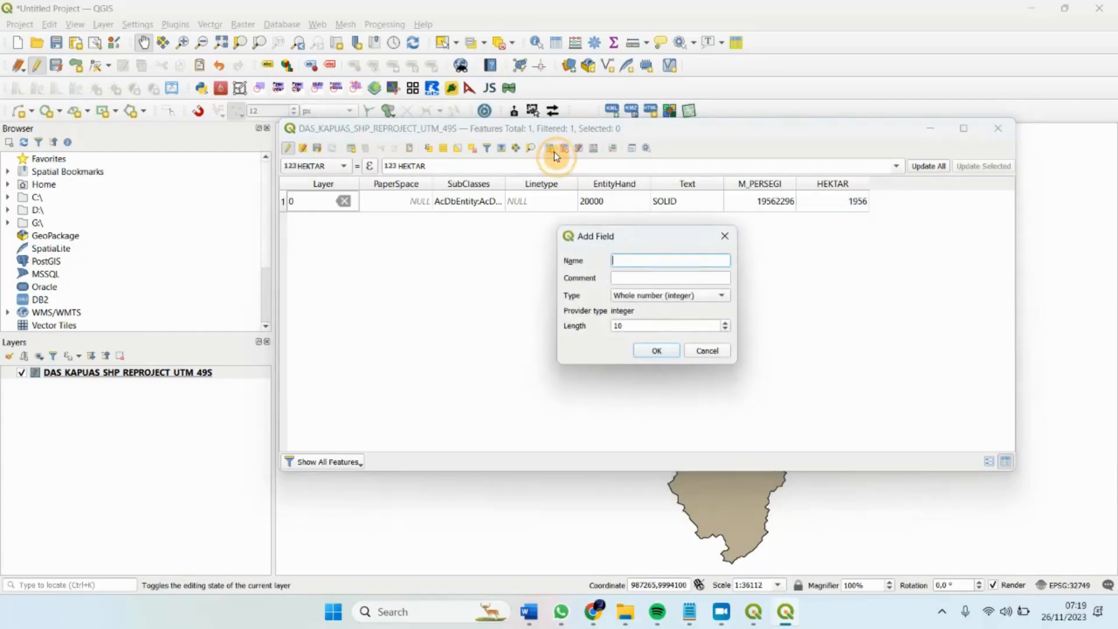
{"action": "left_click", "coordinate": [672, 262]}
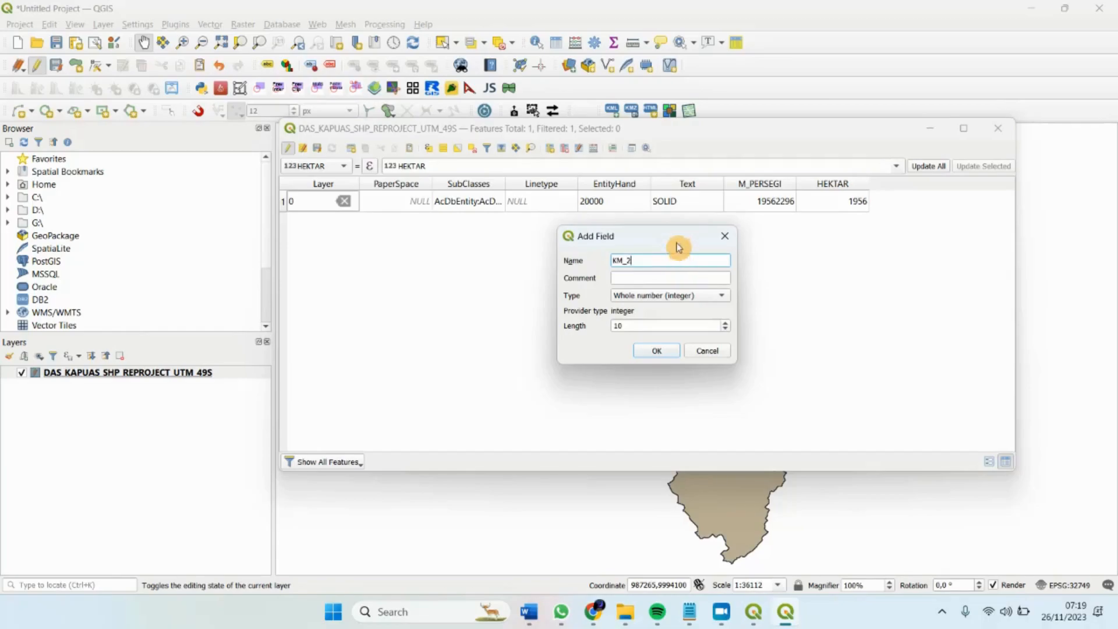
{"action": "left_click", "coordinate": [667, 297]}
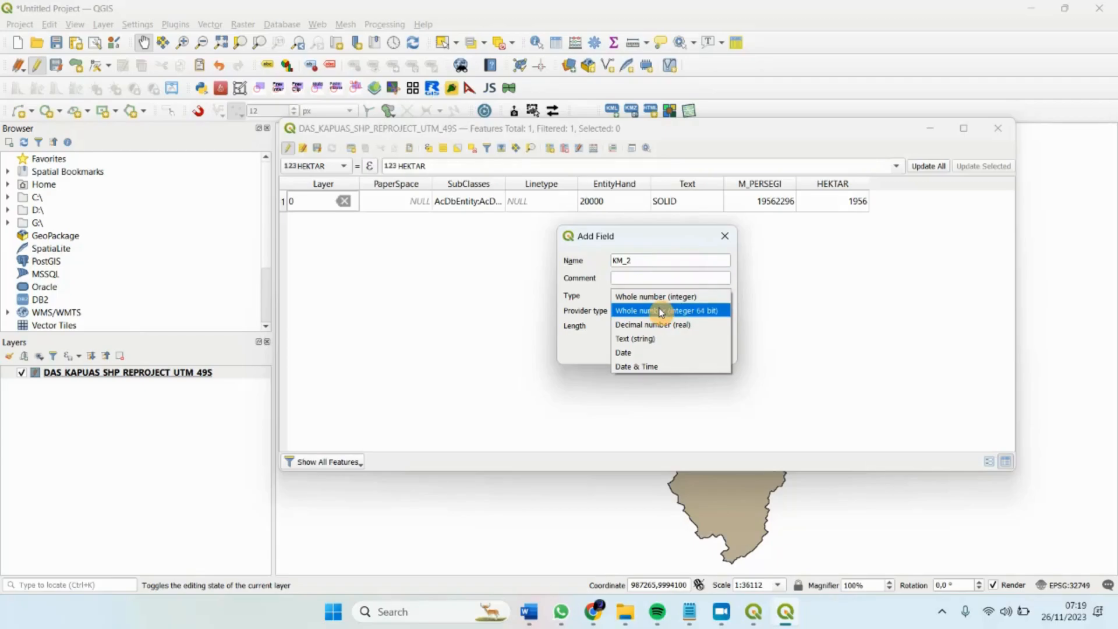
{"action": "left_click", "coordinate": [662, 311]}
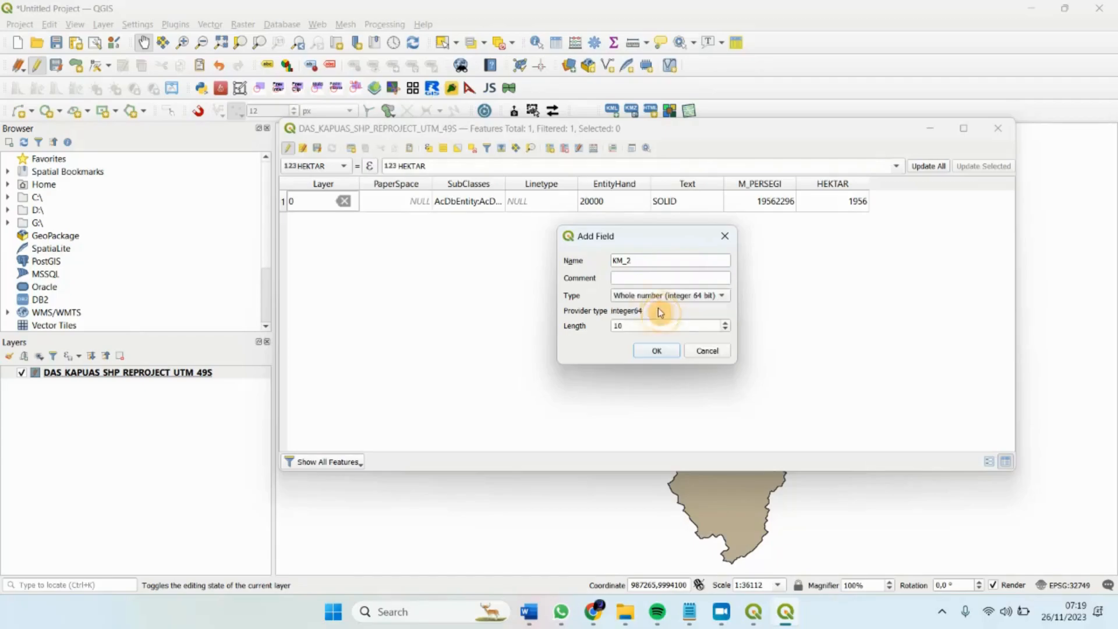
{"action": "left_click", "coordinate": [658, 352]}
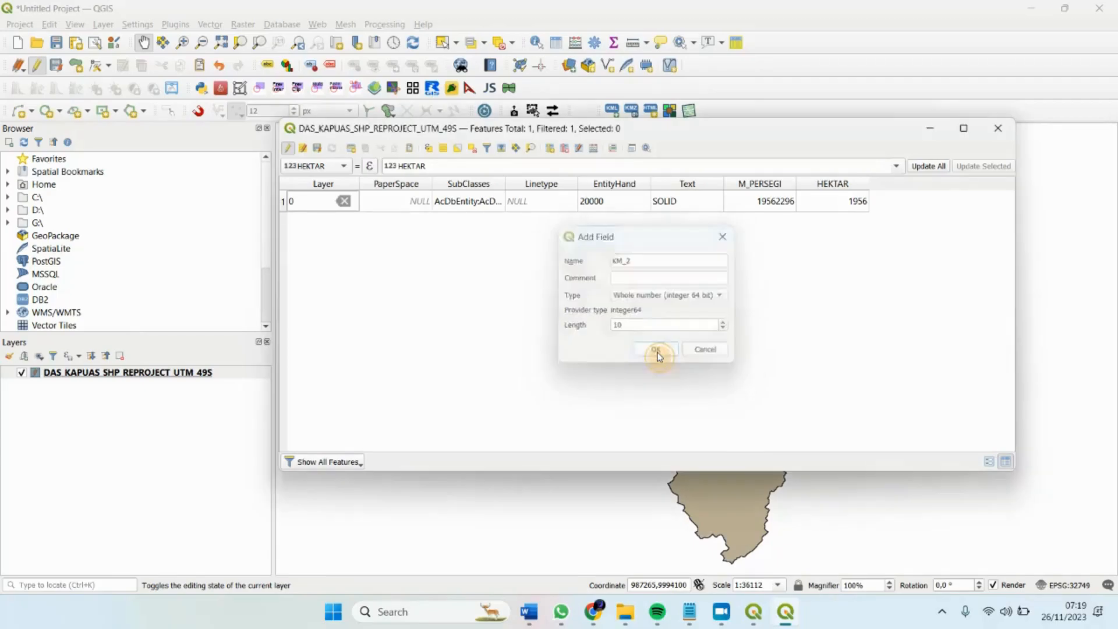
Choose KM_2 as both the field to update and the expression for the quick field calculation
{"action": "left_click", "coordinate": [325, 168]}
{"action": "left_click", "coordinate": [317, 180]}
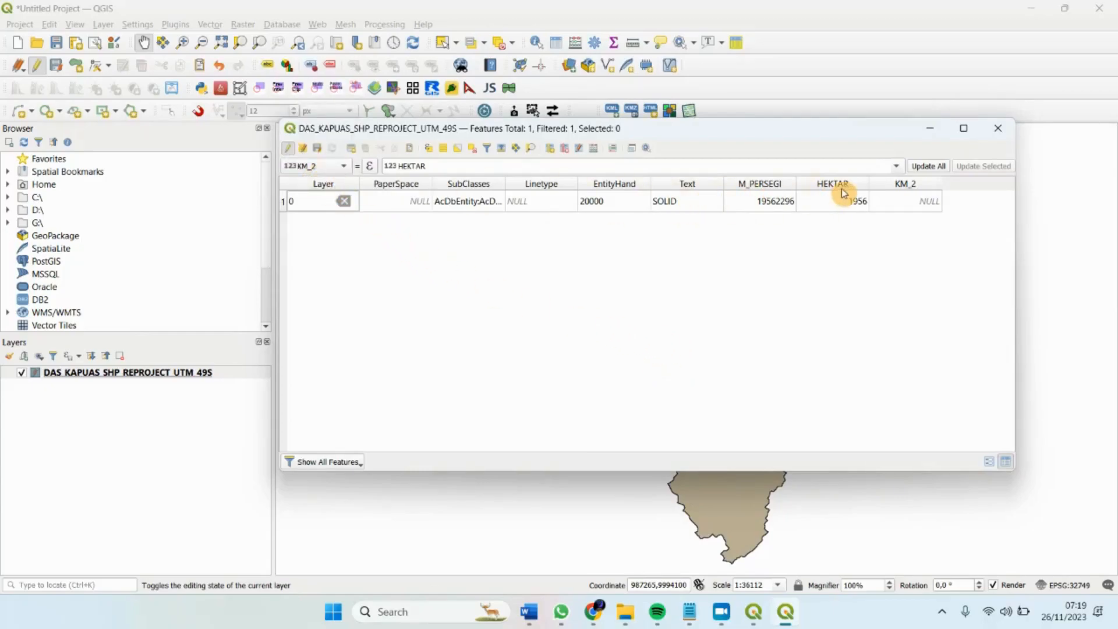
{"action": "left_click", "coordinate": [896, 167]}
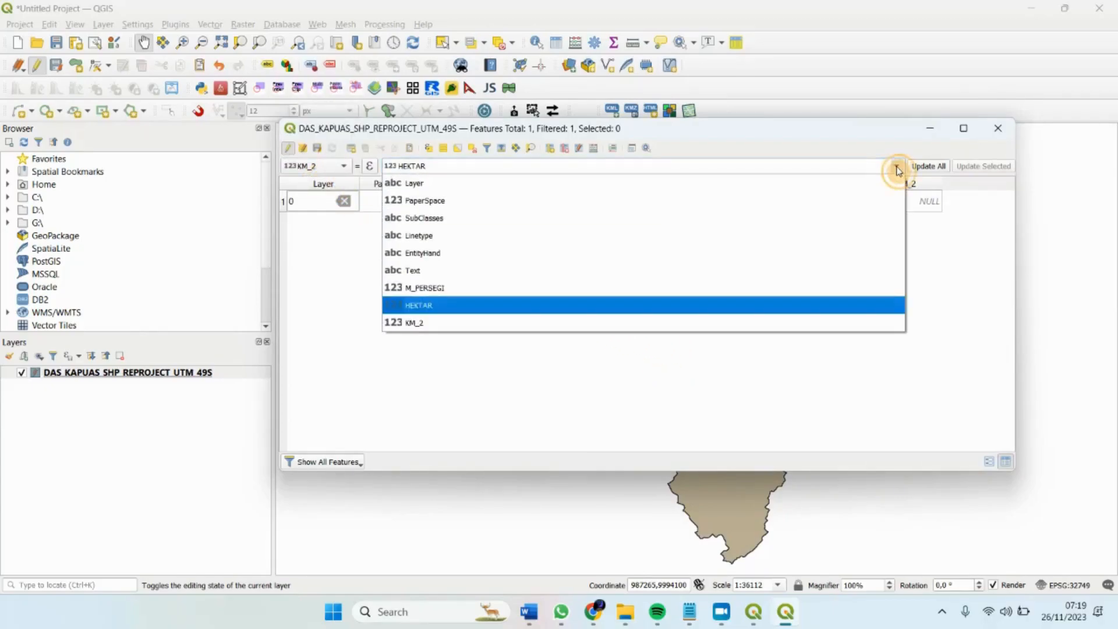
{"action": "left_click", "coordinate": [431, 324]}
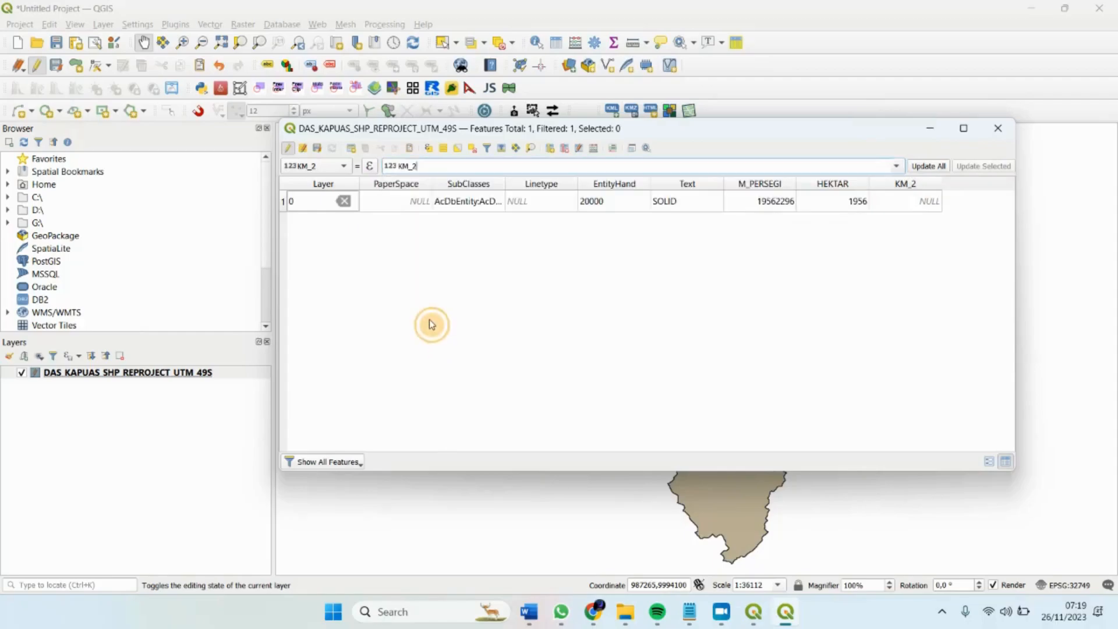
Open the Field Calculator and set it to update the existing KM_2 field
{"action": "left_click", "coordinate": [594, 150]}
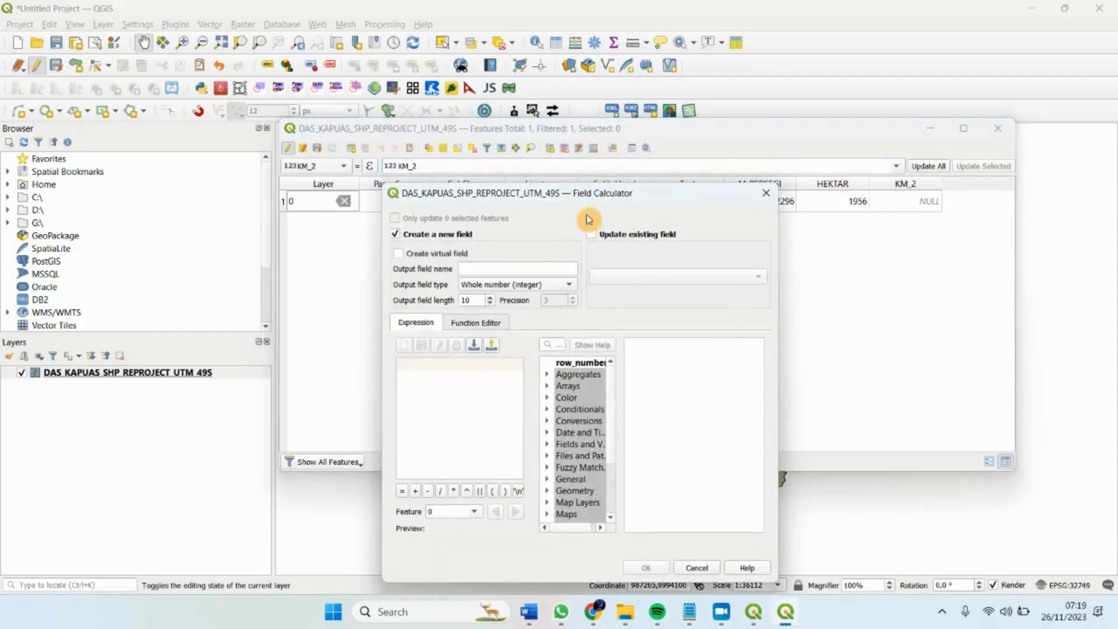
{"action": "left_click", "coordinate": [615, 236]}
{"action": "left_click", "coordinate": [635, 276]}
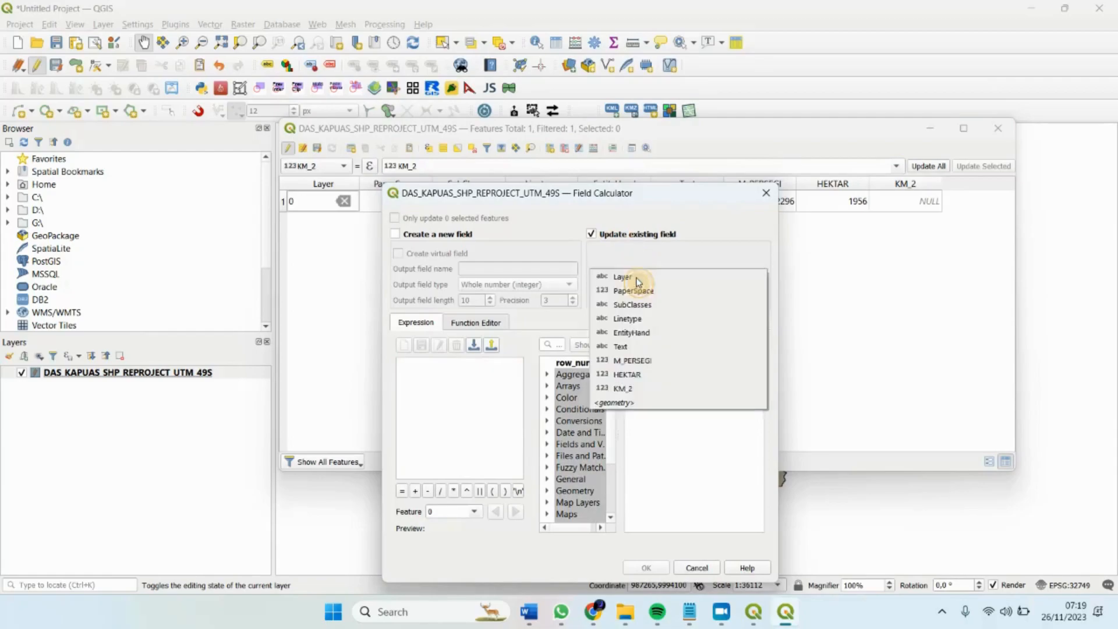
{"action": "left_click", "coordinate": [619, 388]}
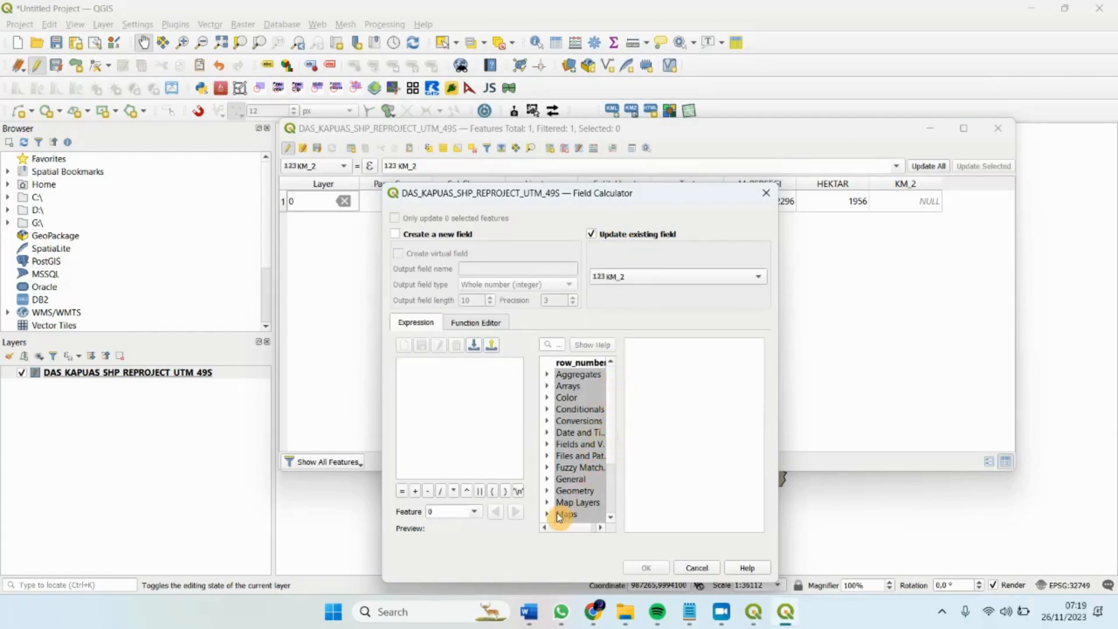
Calculate the KM_2 values with the expression $area /1000000 and check the resulting cell
{"action": "left_click", "coordinate": [548, 491]}
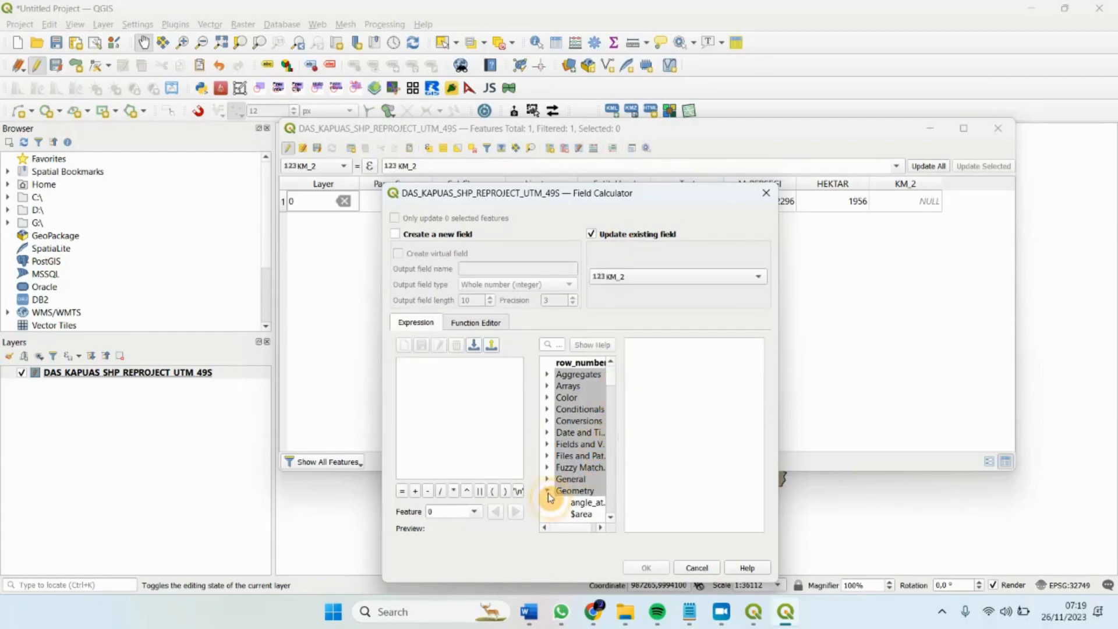
{"action": "double_click", "coordinate": [582, 515]}
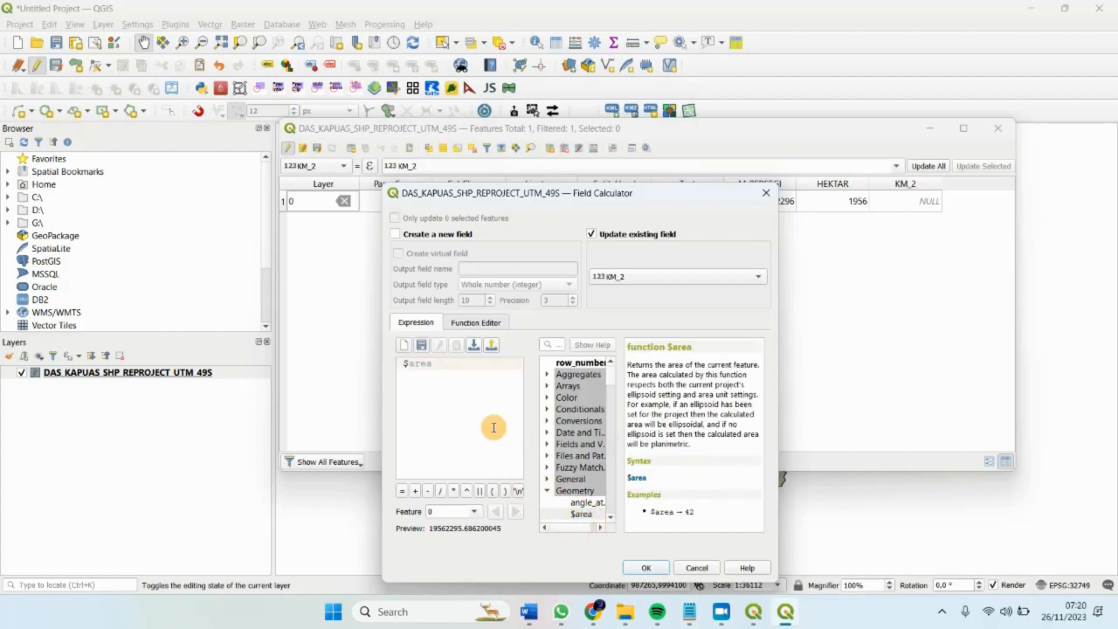
{"action": "type", "text": "/"}
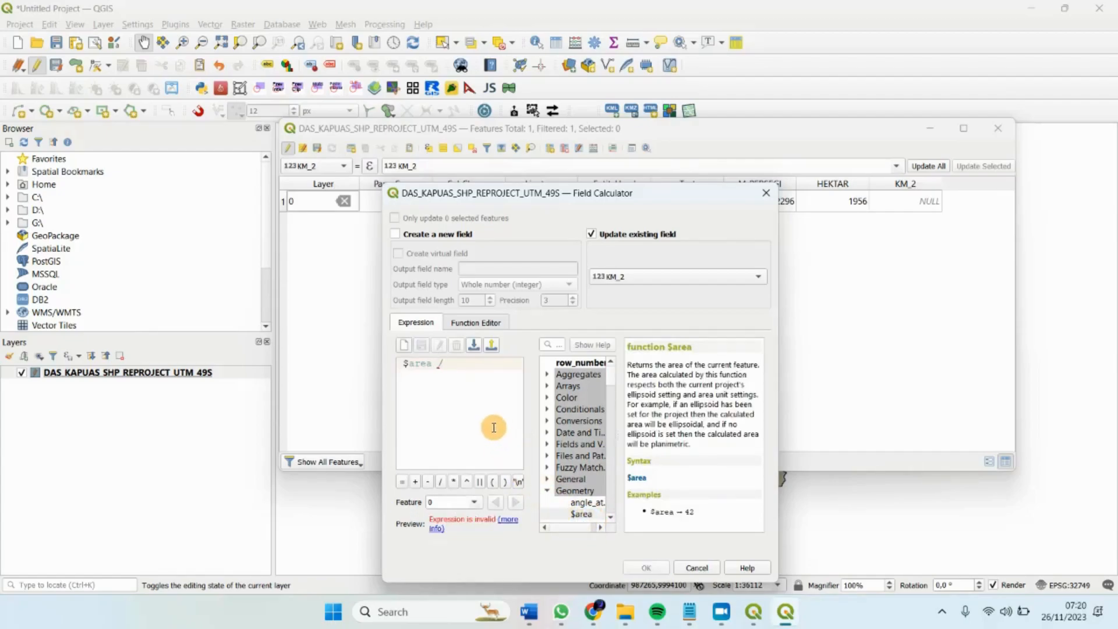
{"action": "type", "text": "1000000"}
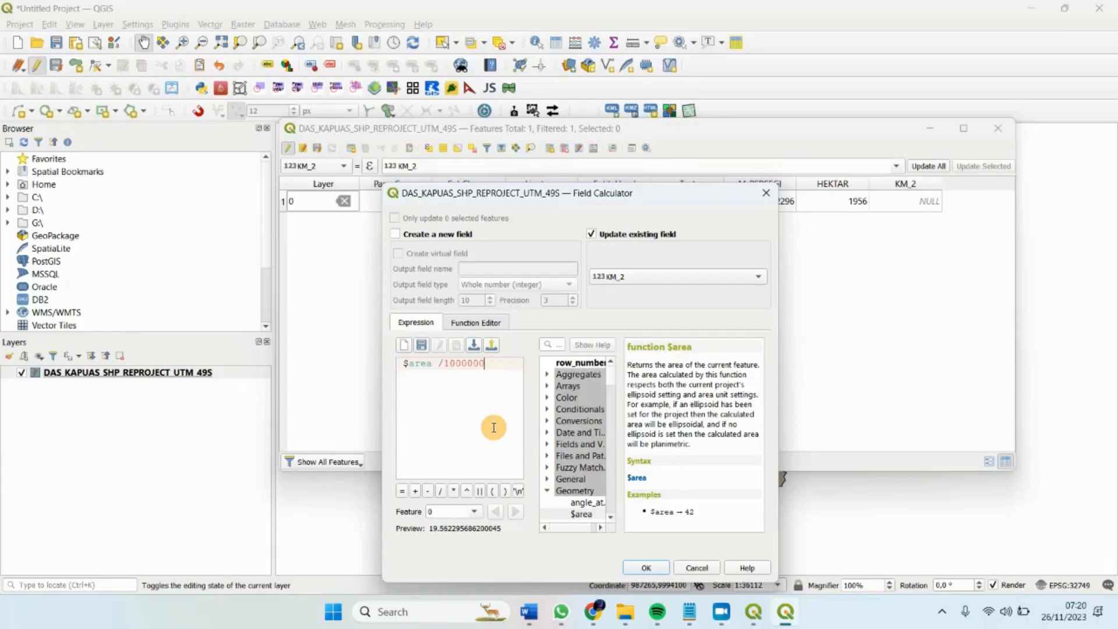
{"action": "left_click", "coordinate": [646, 567]}
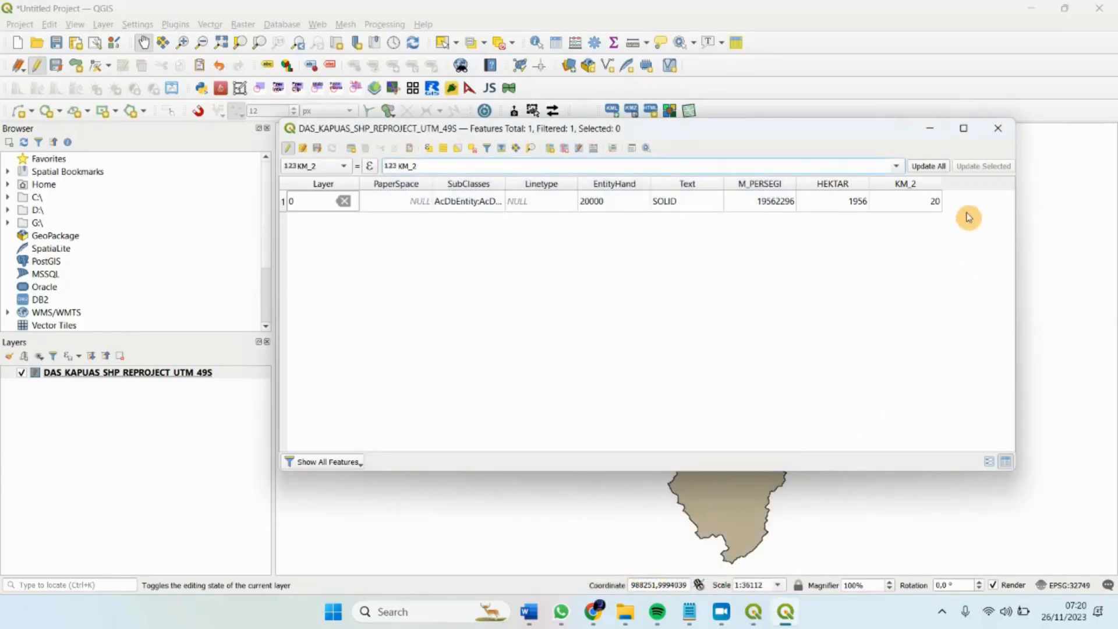
{"action": "double_click", "coordinate": [906, 200]}
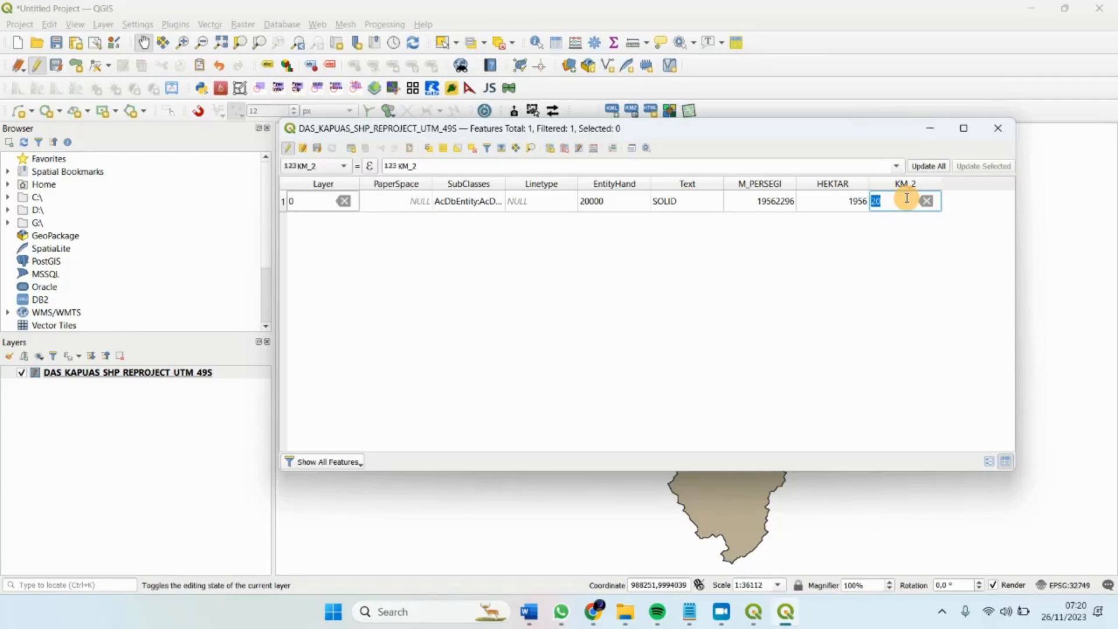
{"action": "key", "text": "Return"}
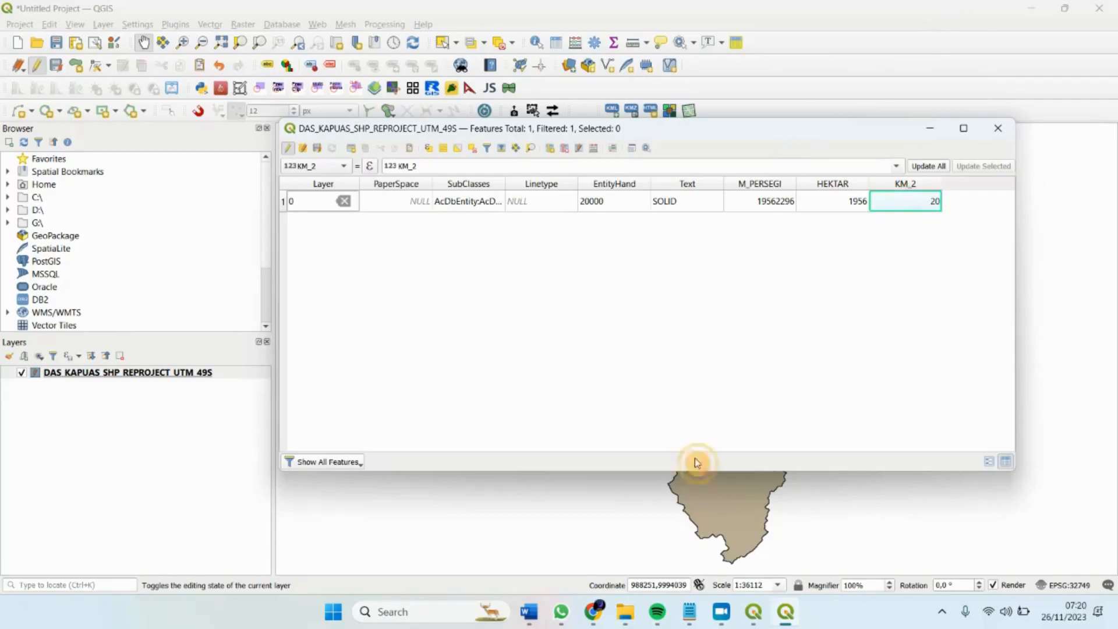
End editing with the layer's changes saved and close the attribute table
{"action": "left_click_drag", "start_coordinate": [700, 471], "coordinate": [701, 555]}
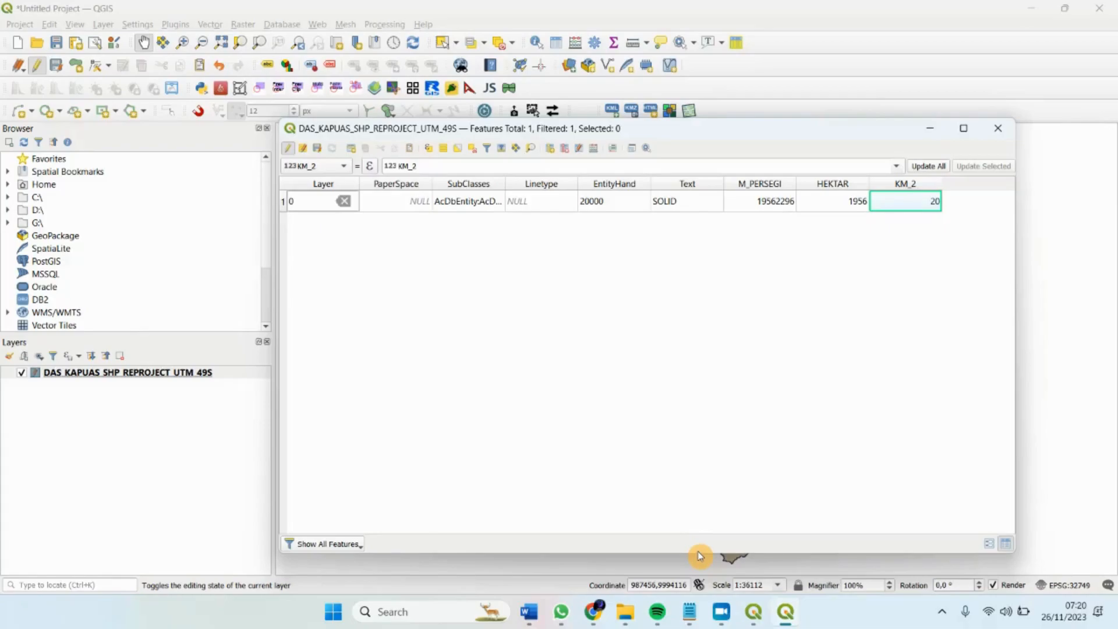
{"action": "left_click", "coordinate": [293, 155]}
{"action": "left_click", "coordinate": [579, 319]}
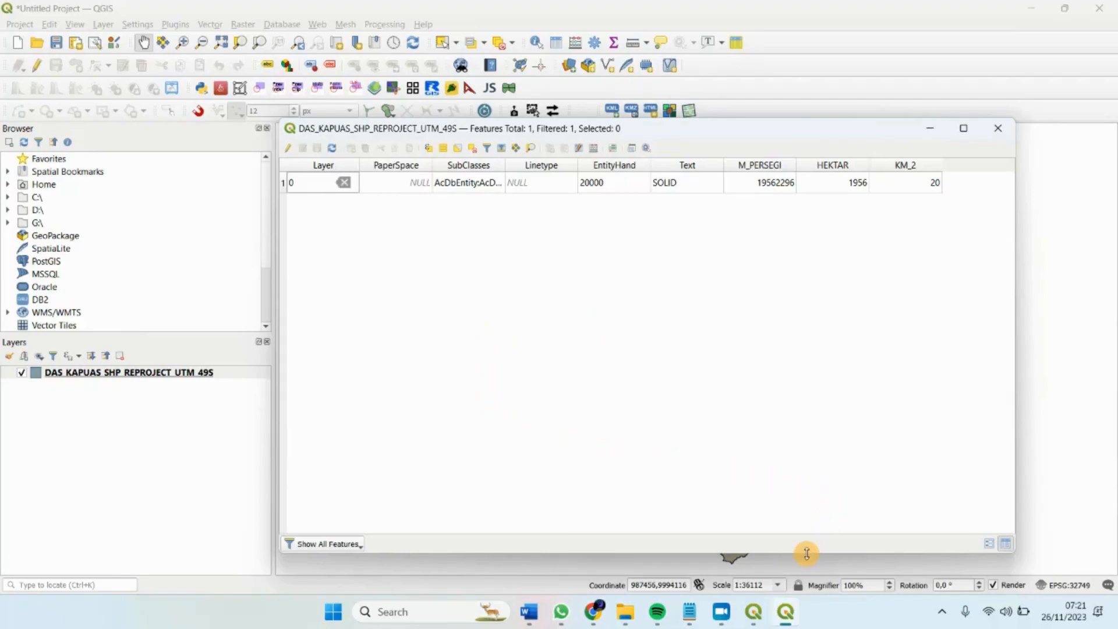
{"action": "left_click_drag", "start_coordinate": [807, 553], "coordinate": [806, 571]}
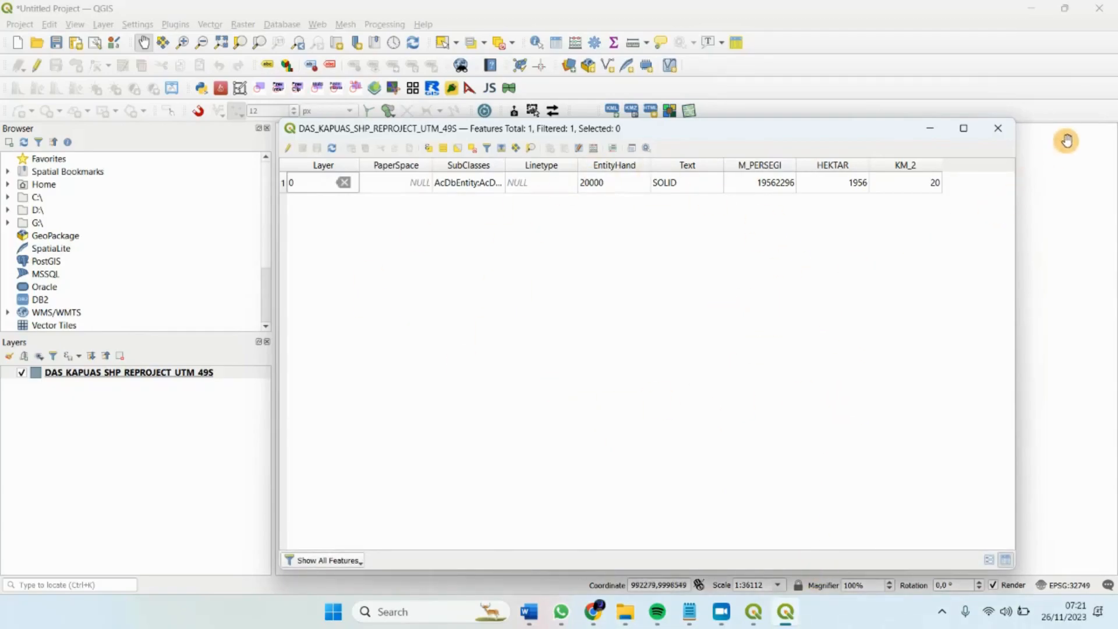
{"action": "left_click", "coordinate": [998, 128]}
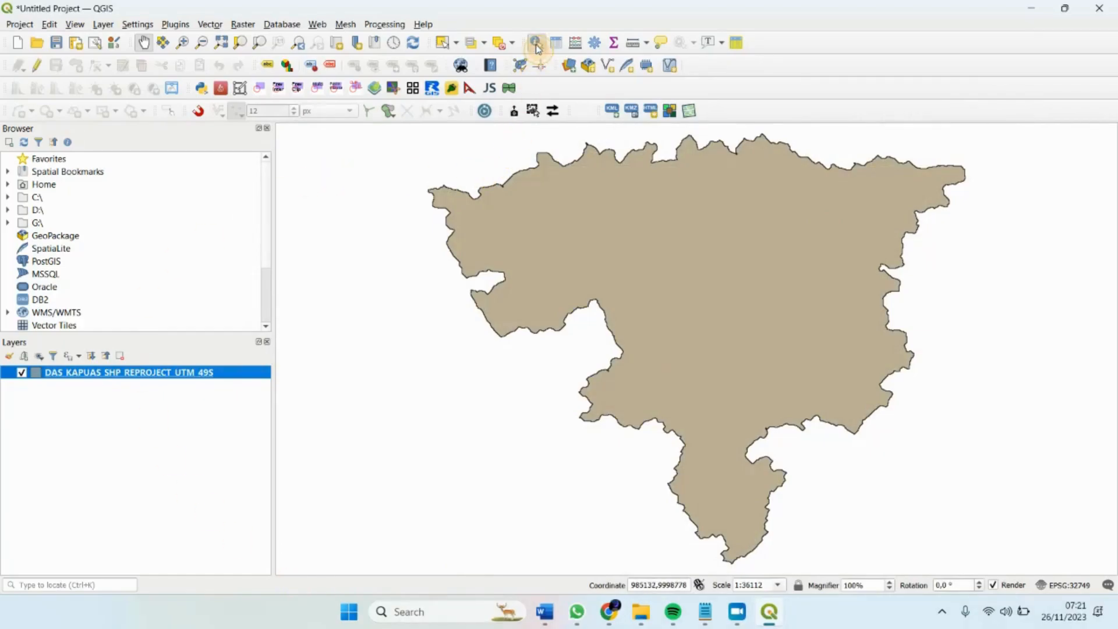
Identify the Kapuas watershed polygon on the map to review its area attributes, and close the identify results
{"action": "left_click", "coordinate": [536, 44]}
{"action": "left_click", "coordinate": [591, 315]}
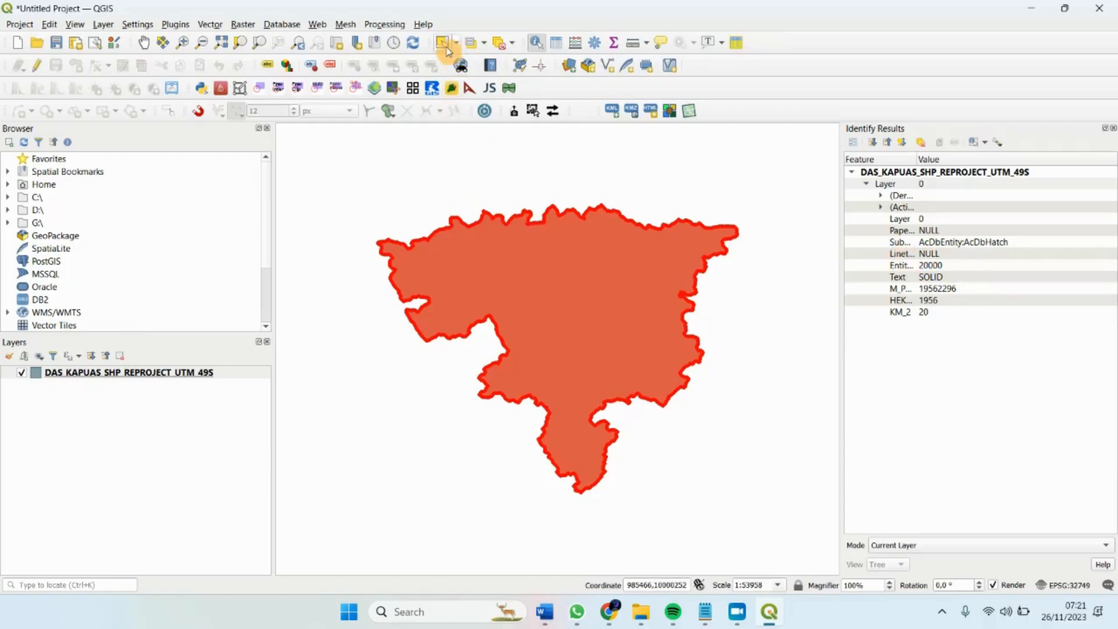
{"action": "left_click", "coordinate": [733, 329]}
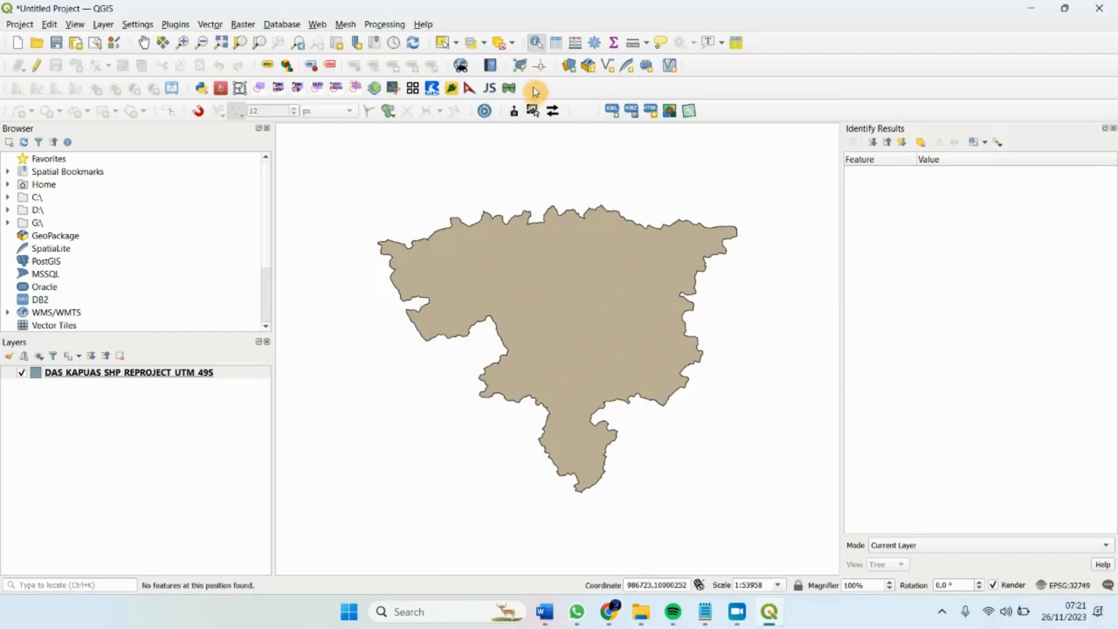
{"action": "left_click", "coordinate": [572, 318]}
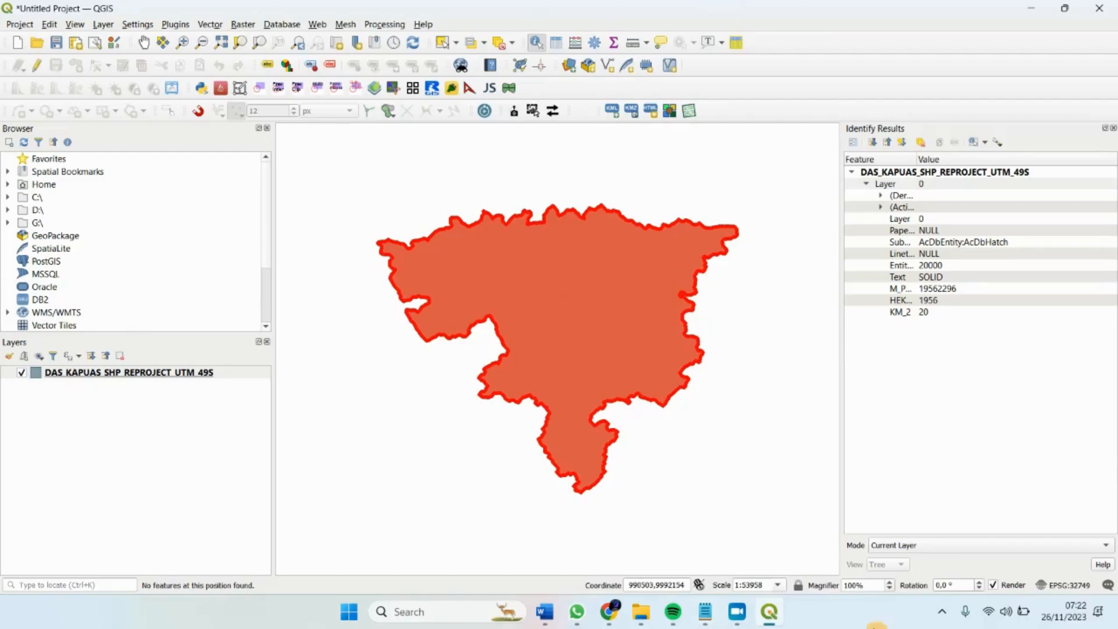
{"action": "left_click", "coordinate": [1112, 130]}
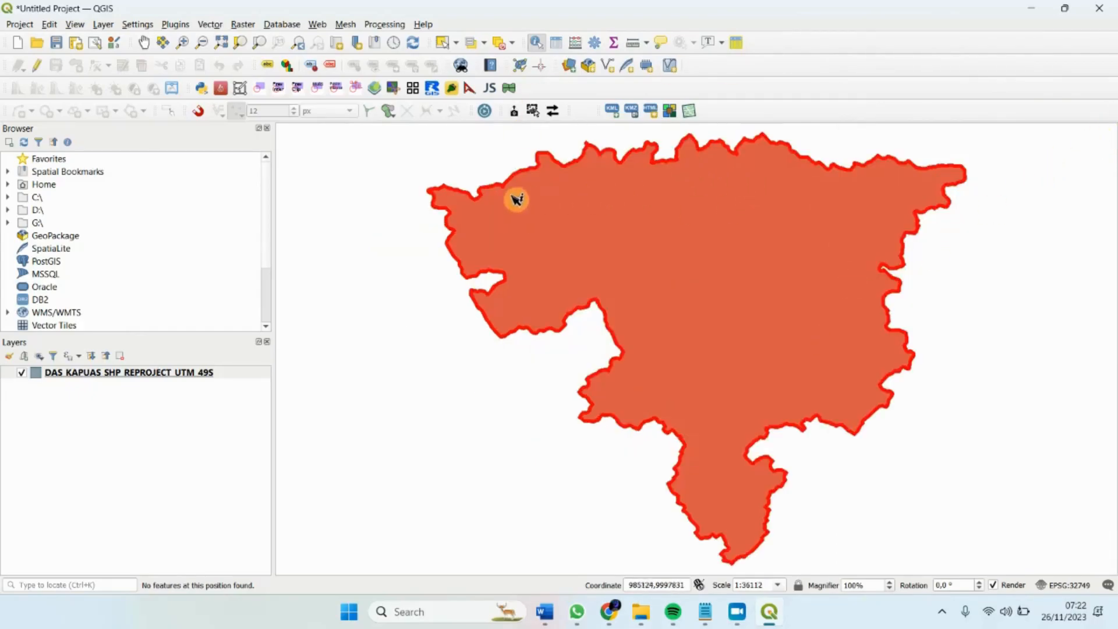
{"action": "left_click", "coordinate": [472, 42]}
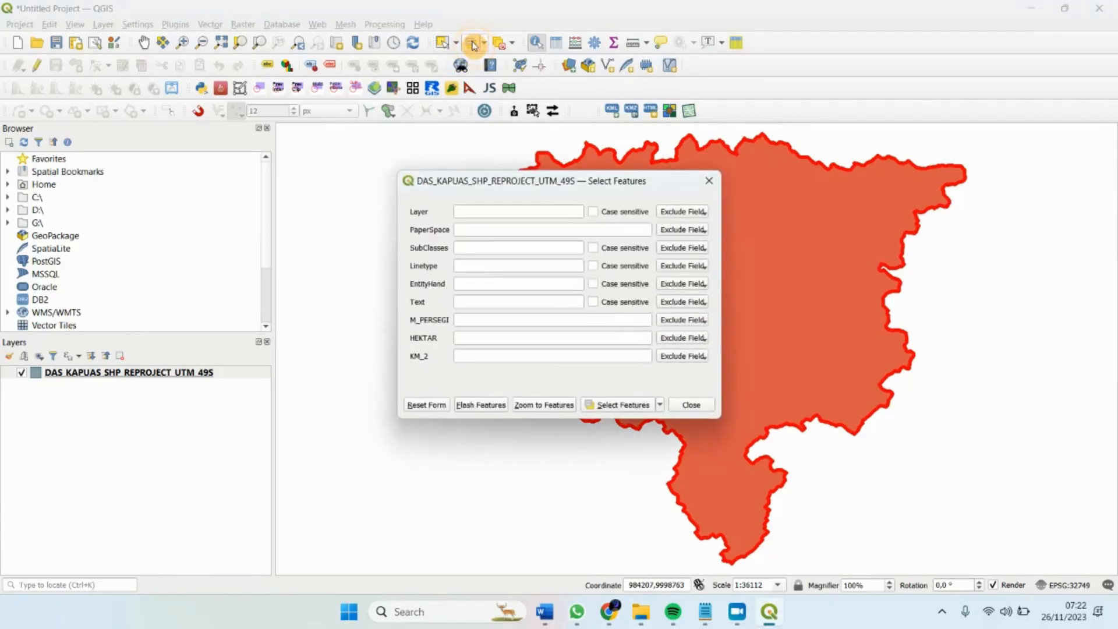
{"action": "left_click", "coordinate": [708, 188]}
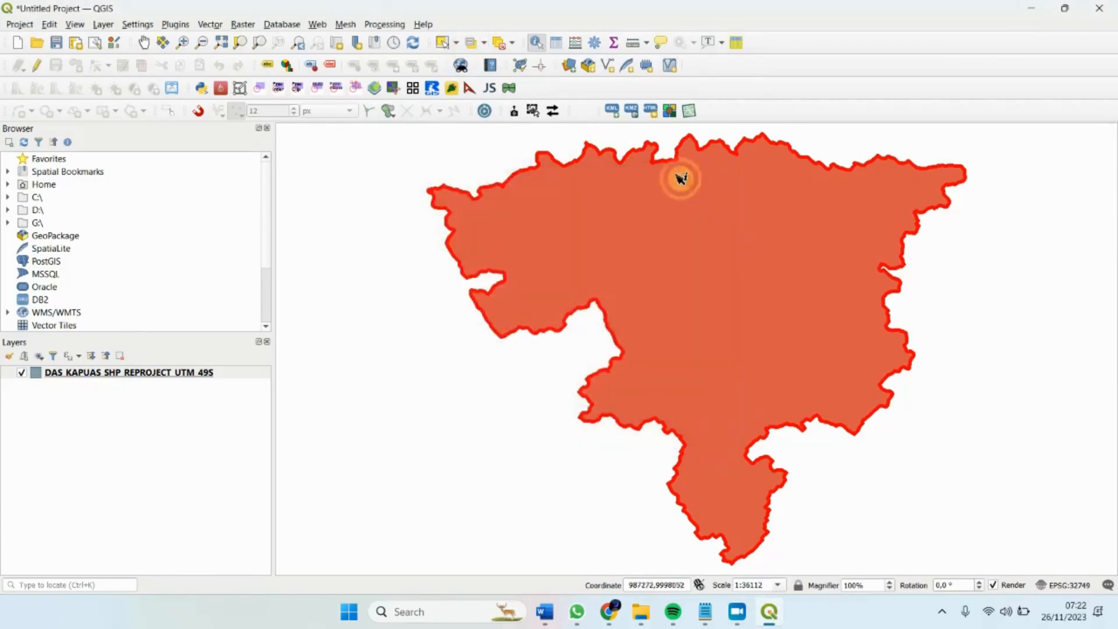
{"action": "left_click", "coordinate": [513, 46]}
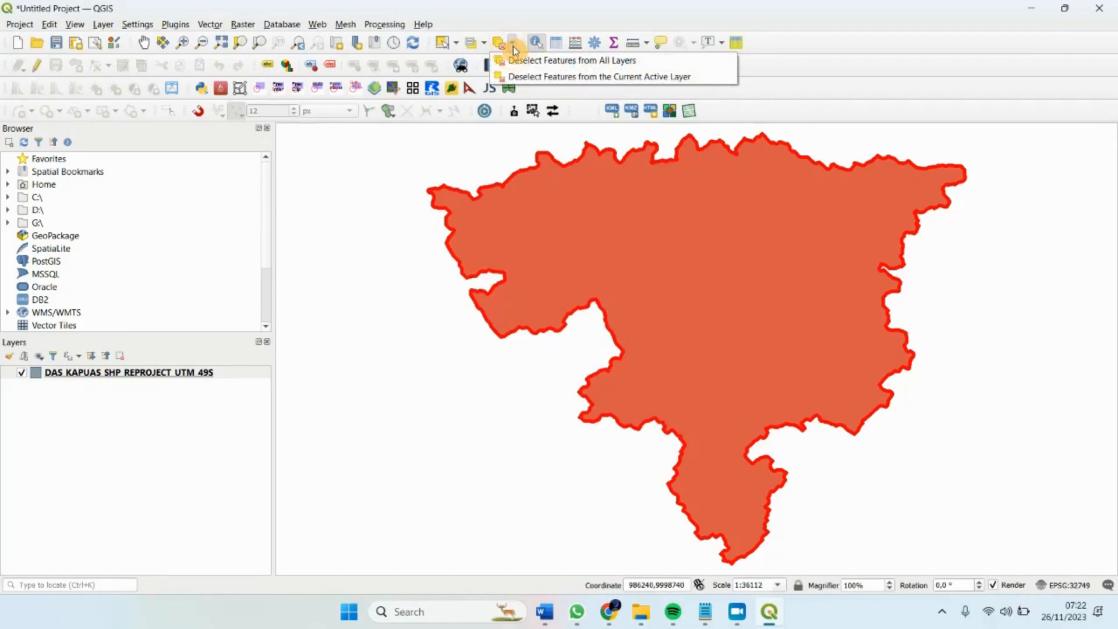
{"action": "left_click", "coordinate": [513, 47]}
Clear the identify highlight and calculate the layer's area in Square Meters and perimeter in Meters, Cartesian in EPSG:32749, into fields area and perimeter
{"action": "left_click", "coordinate": [420, 254]}
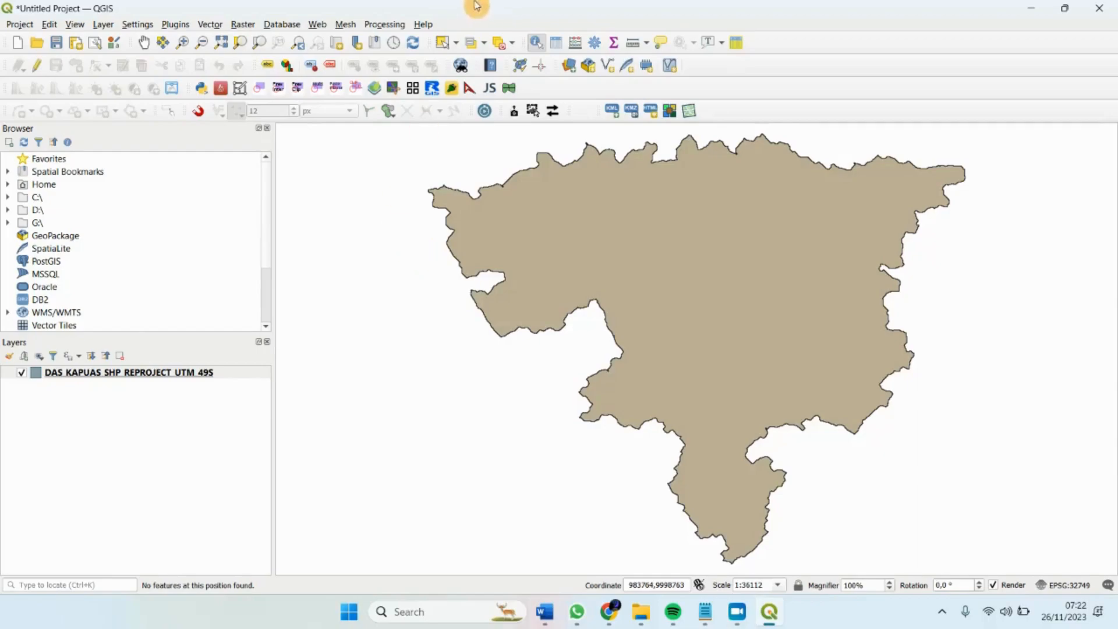
{"action": "right_click", "coordinate": [207, 377]}
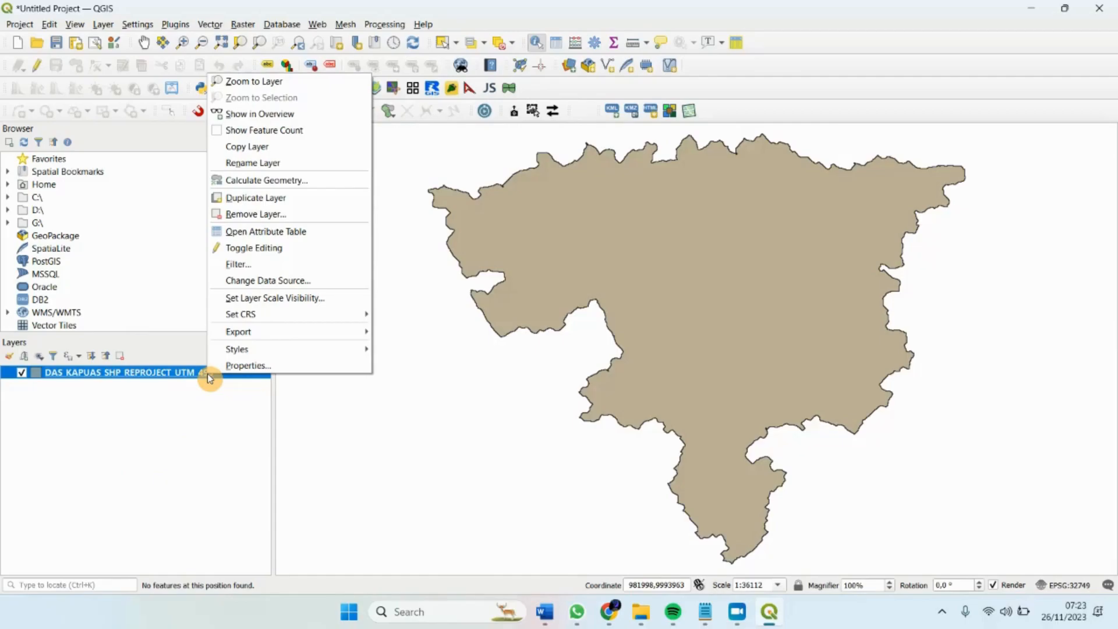
{"action": "left_click", "coordinate": [293, 187]}
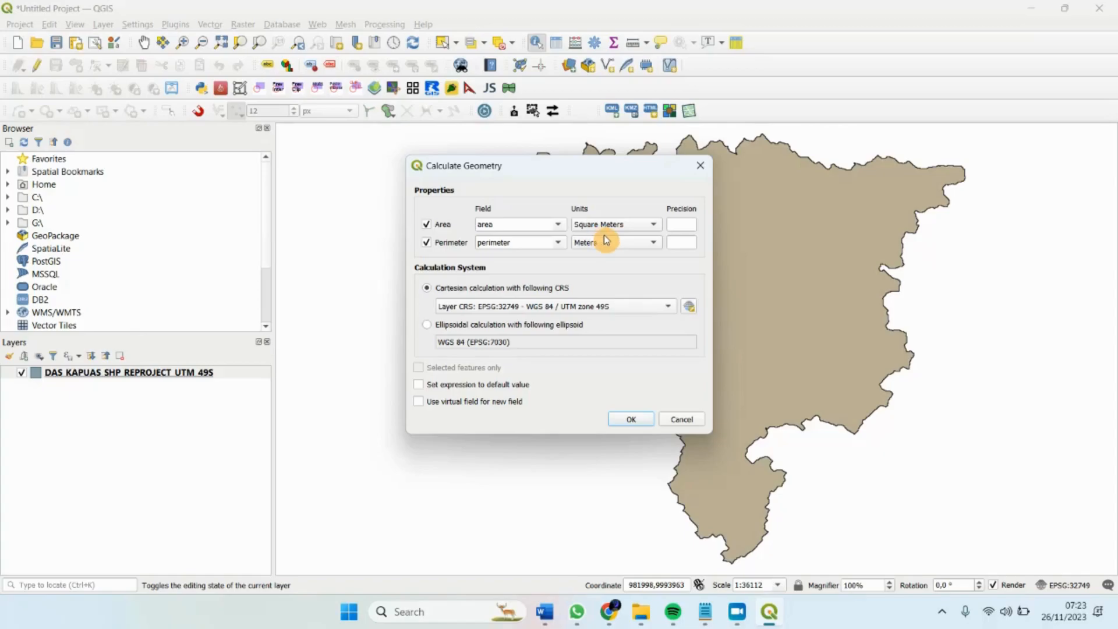
{"action": "left_click", "coordinate": [645, 424]}
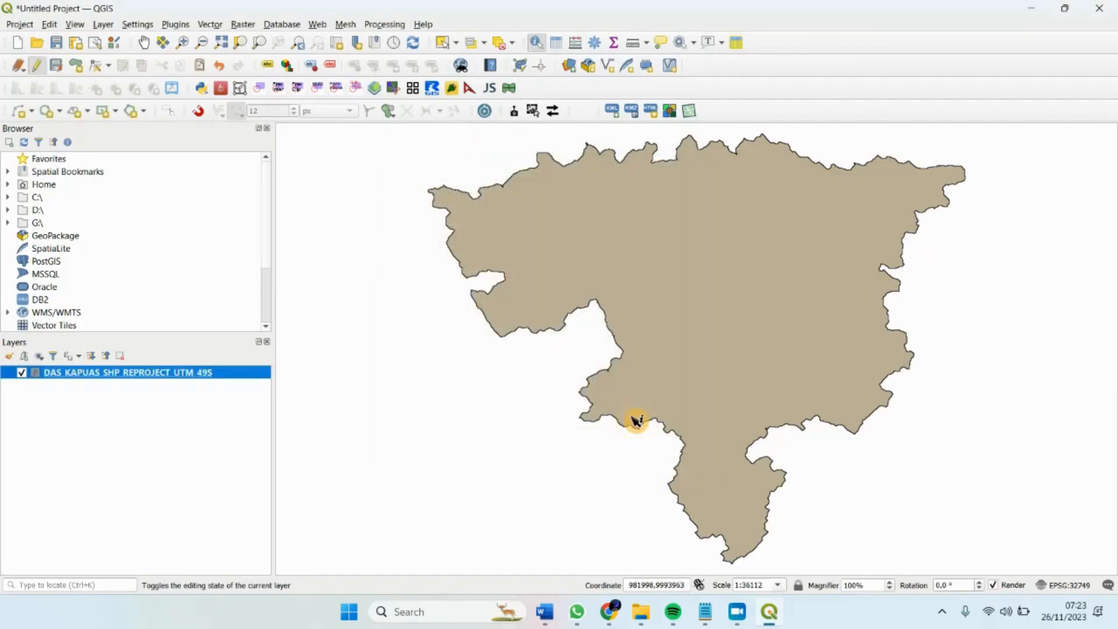
Recalculate the layer's area in Square Meters and perimeter in Meters with Calculate Geometry, setting the expression to default value
{"action": "right_click", "coordinate": [210, 379]}
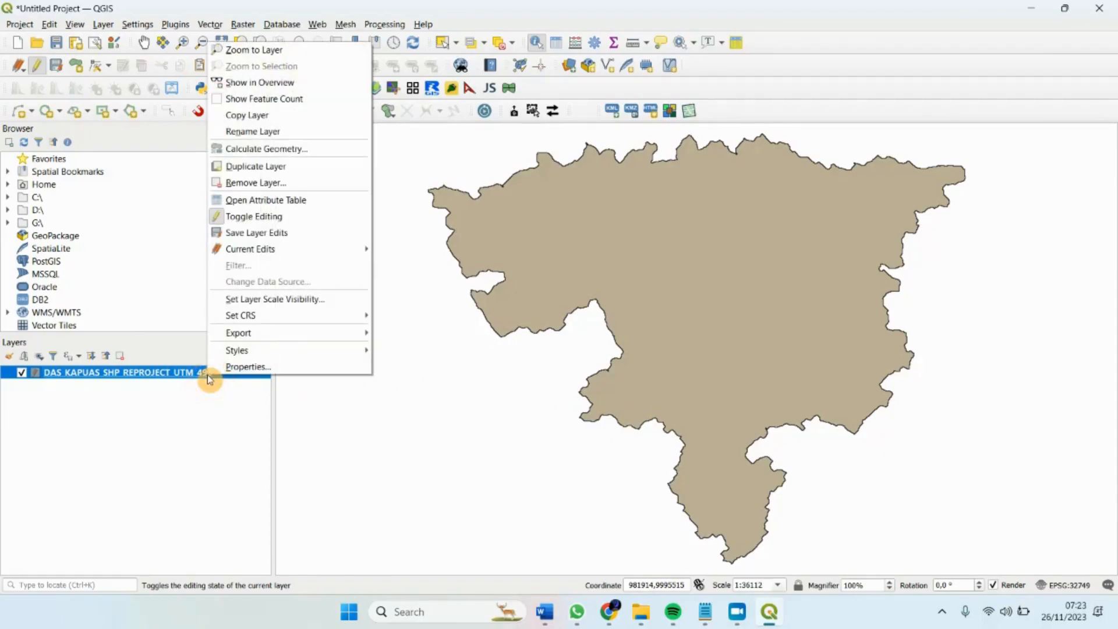
{"action": "left_click", "coordinate": [282, 151]}
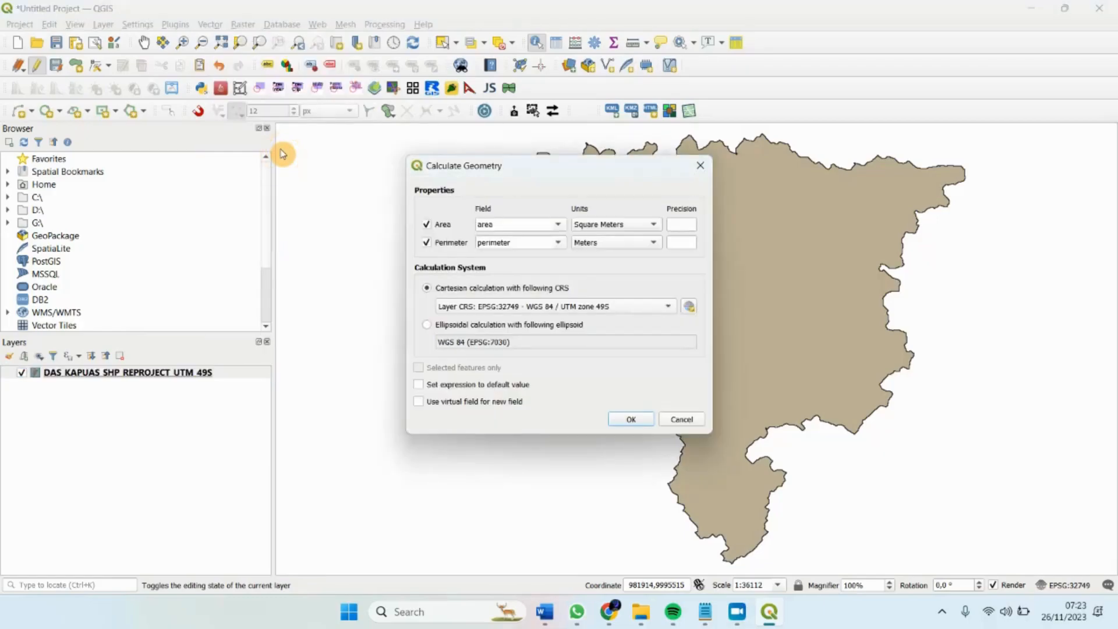
{"action": "left_click", "coordinate": [641, 226]}
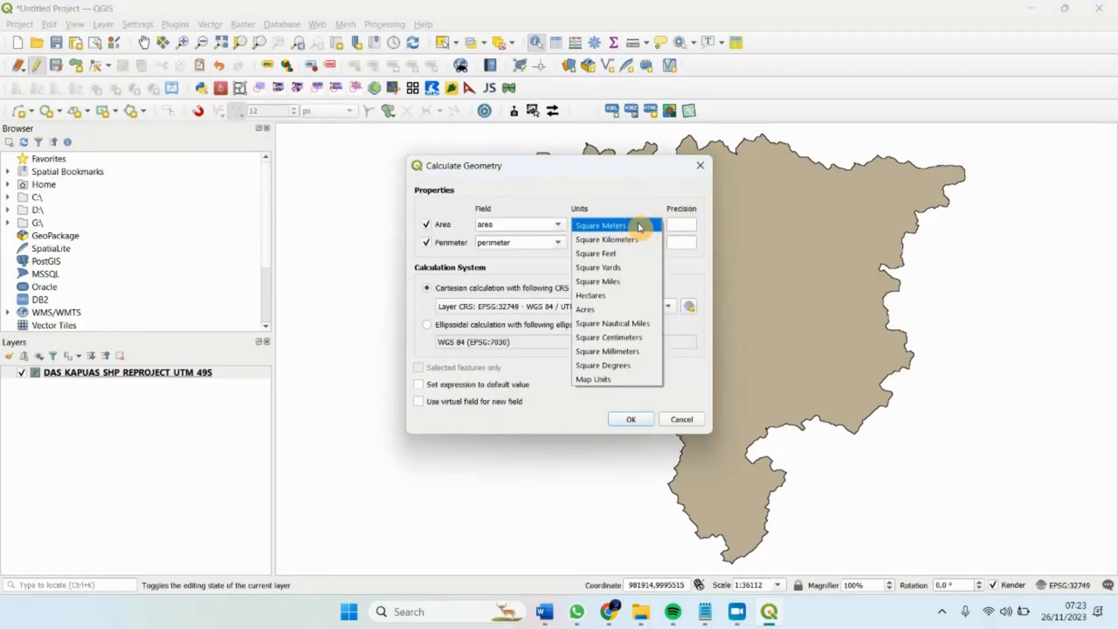
{"action": "left_click", "coordinate": [684, 259]}
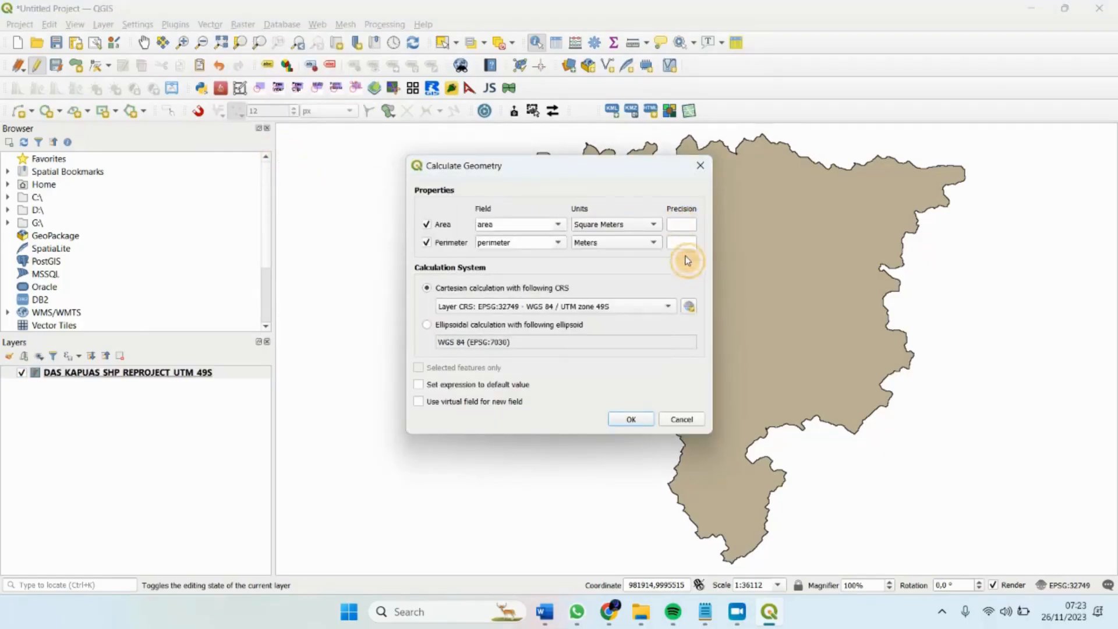
{"action": "left_click", "coordinate": [687, 223]}
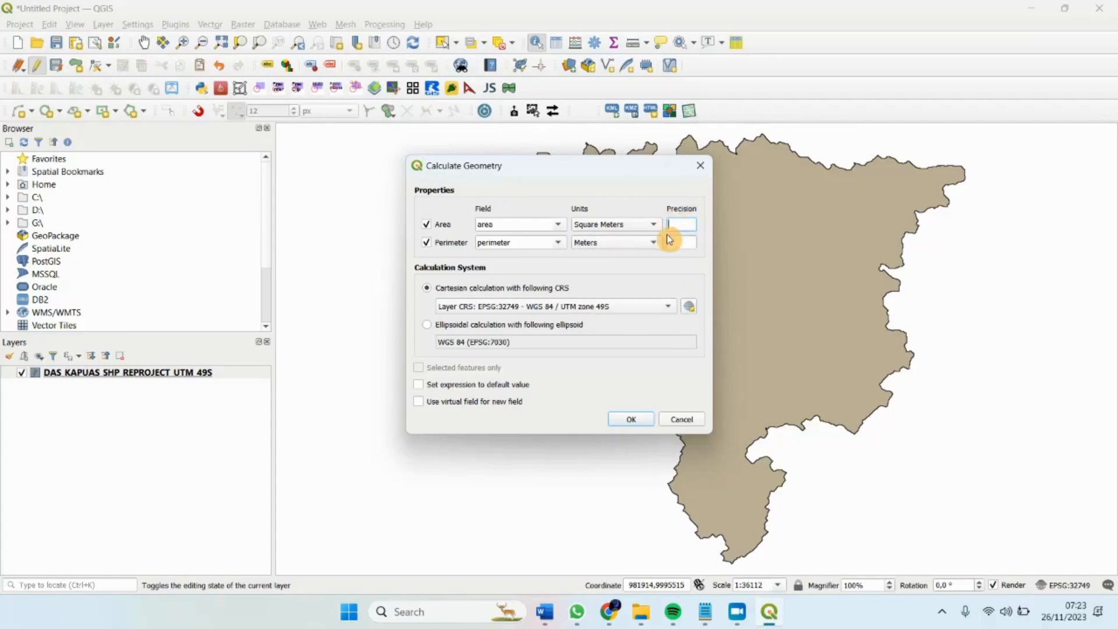
{"action": "left_click", "coordinate": [653, 227]}
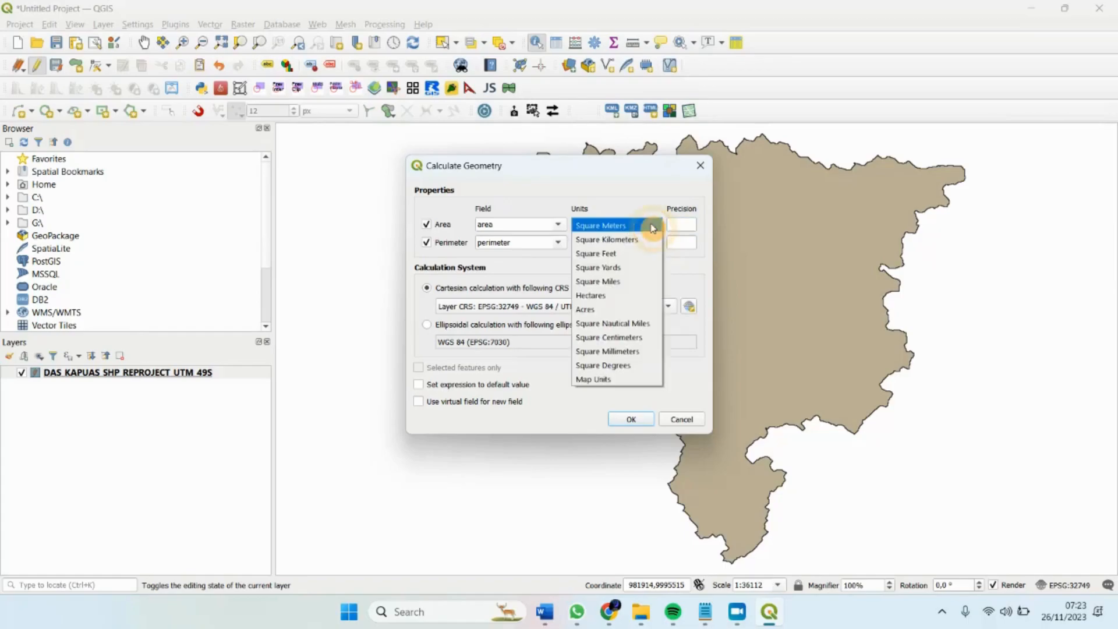
{"action": "left_click", "coordinate": [653, 227]}
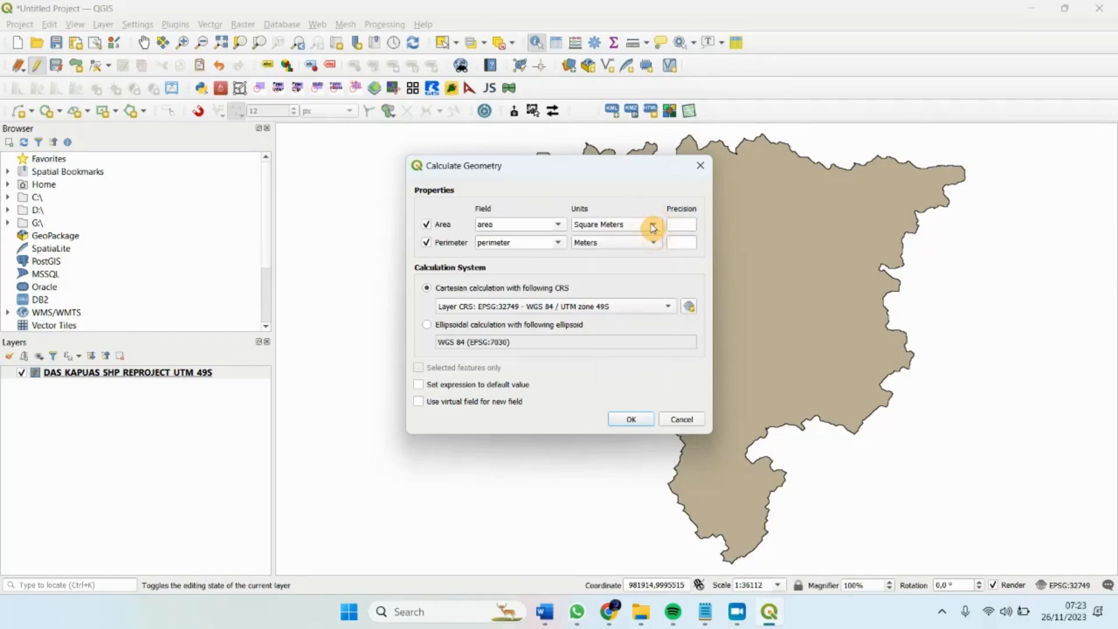
{"action": "left_click", "coordinate": [445, 386]}
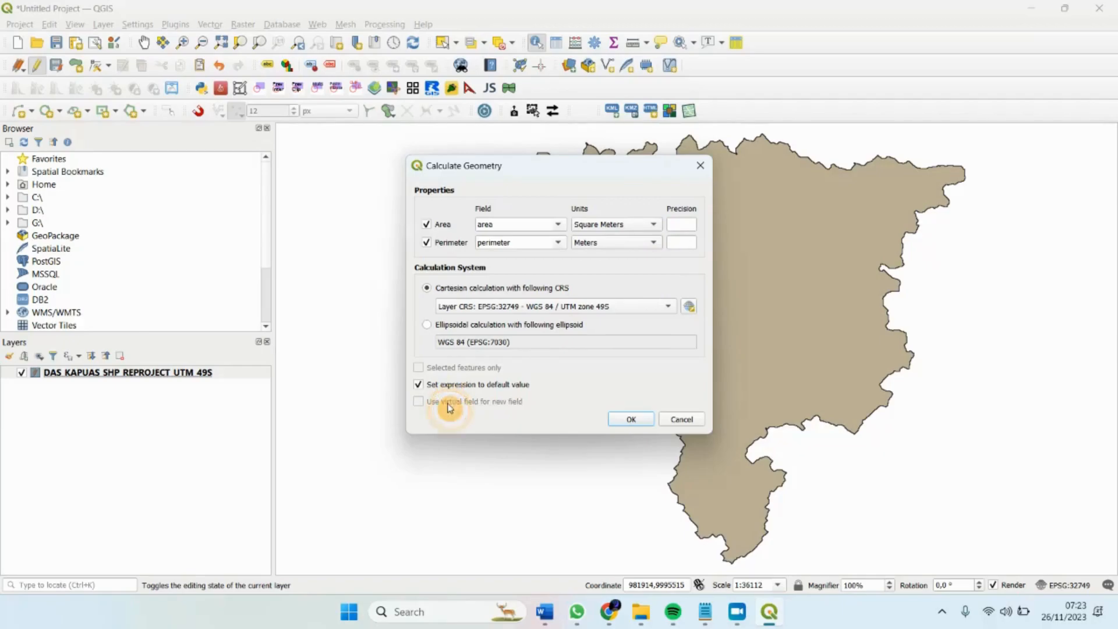
{"action": "left_click", "coordinate": [632, 420]}
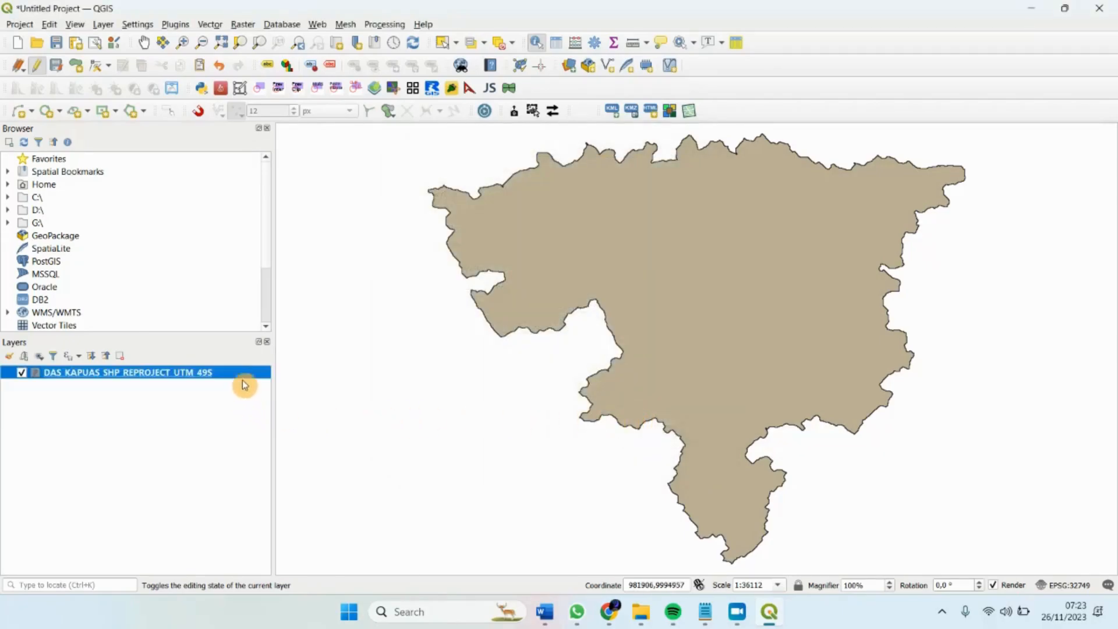
{"action": "right_click", "coordinate": [245, 373]}
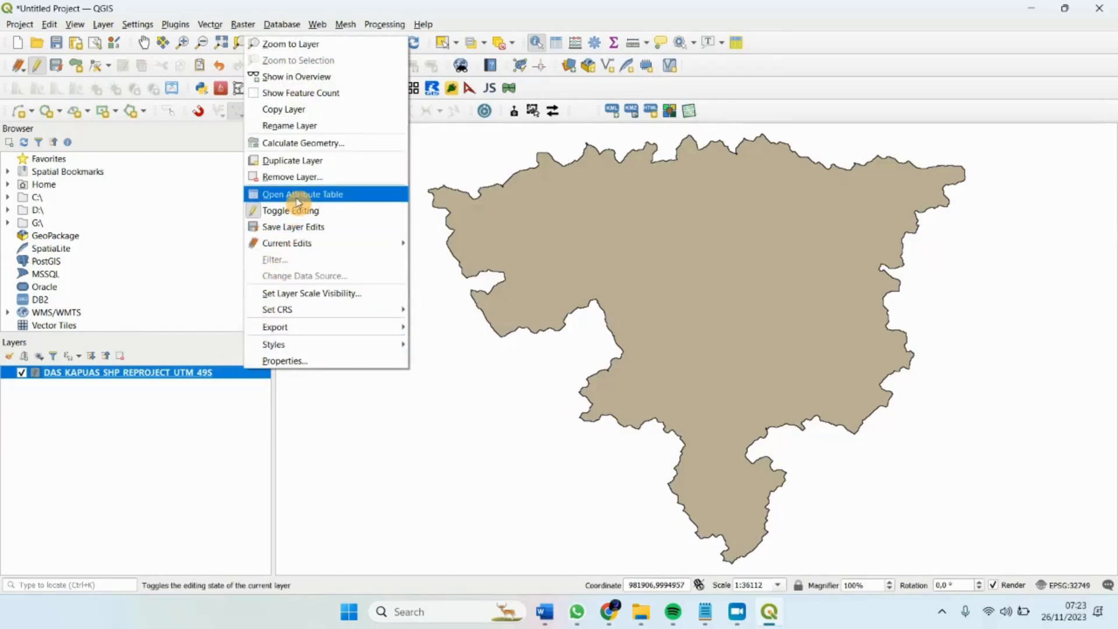
{"action": "left_click", "coordinate": [306, 144]}
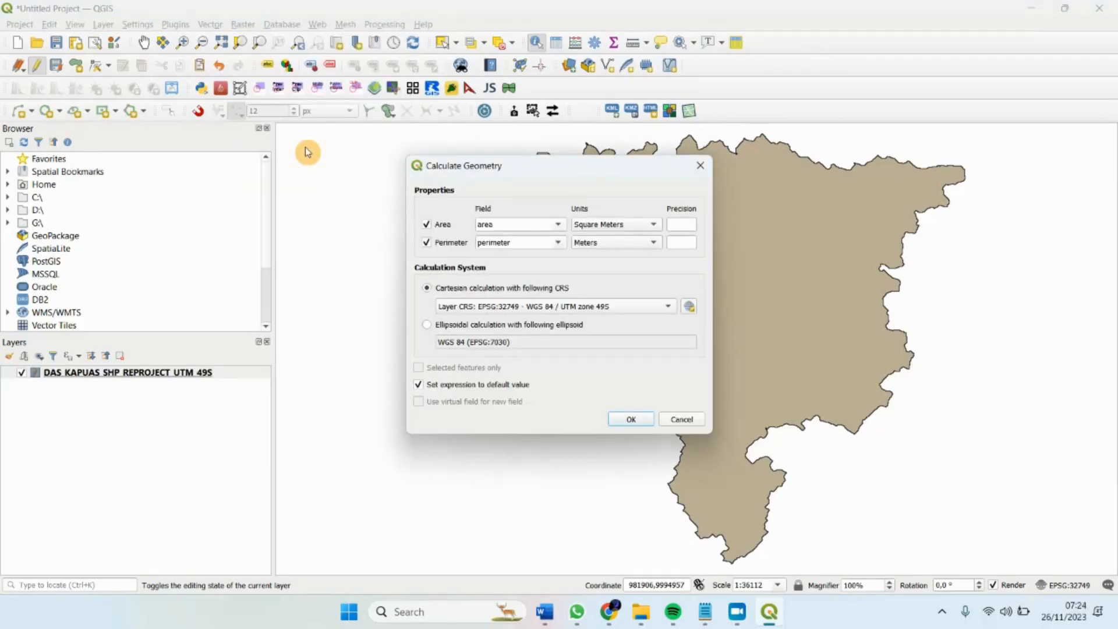
{"action": "left_click", "coordinate": [682, 419]}
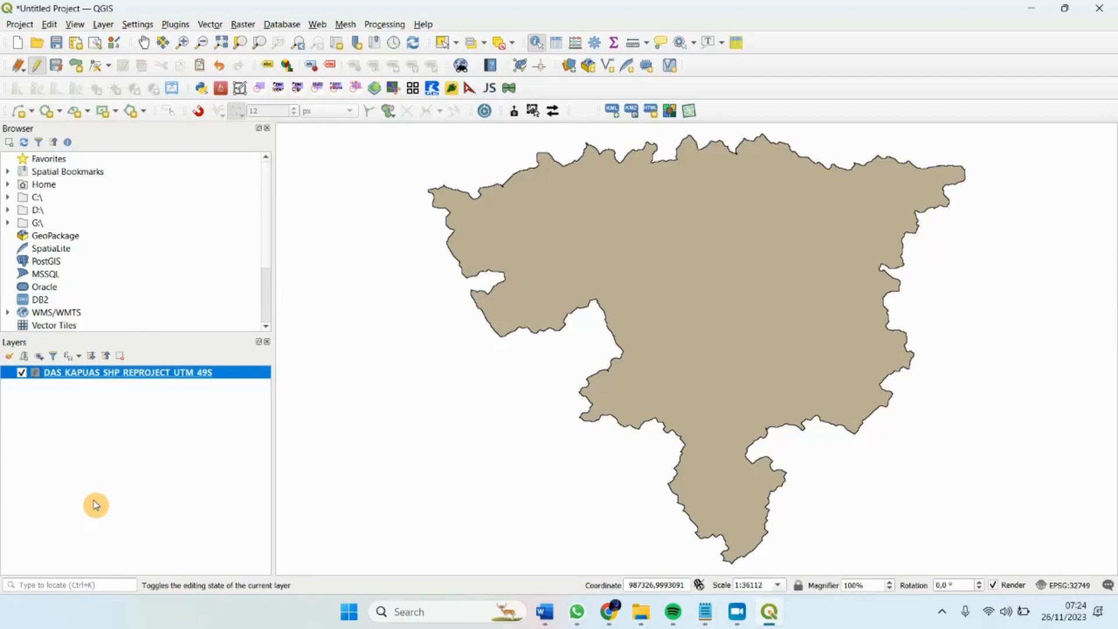
End editing with the layer's changes saved, and open the attribute table wide enough to review the area and perimeter fields
{"action": "left_click", "coordinate": [40, 67]}
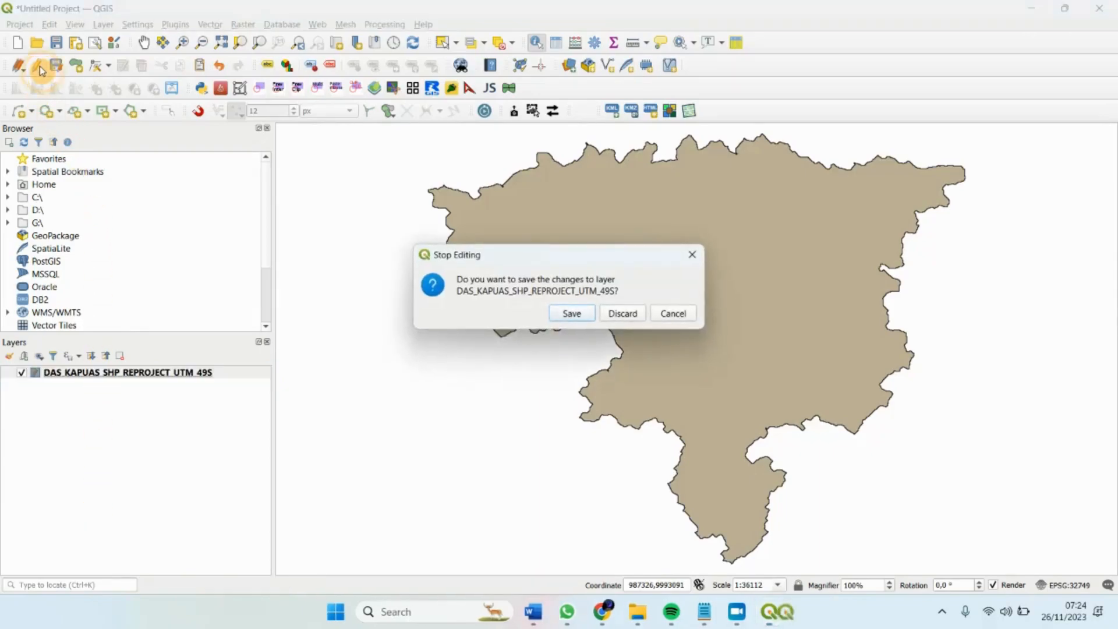
{"action": "left_click", "coordinate": [574, 314]}
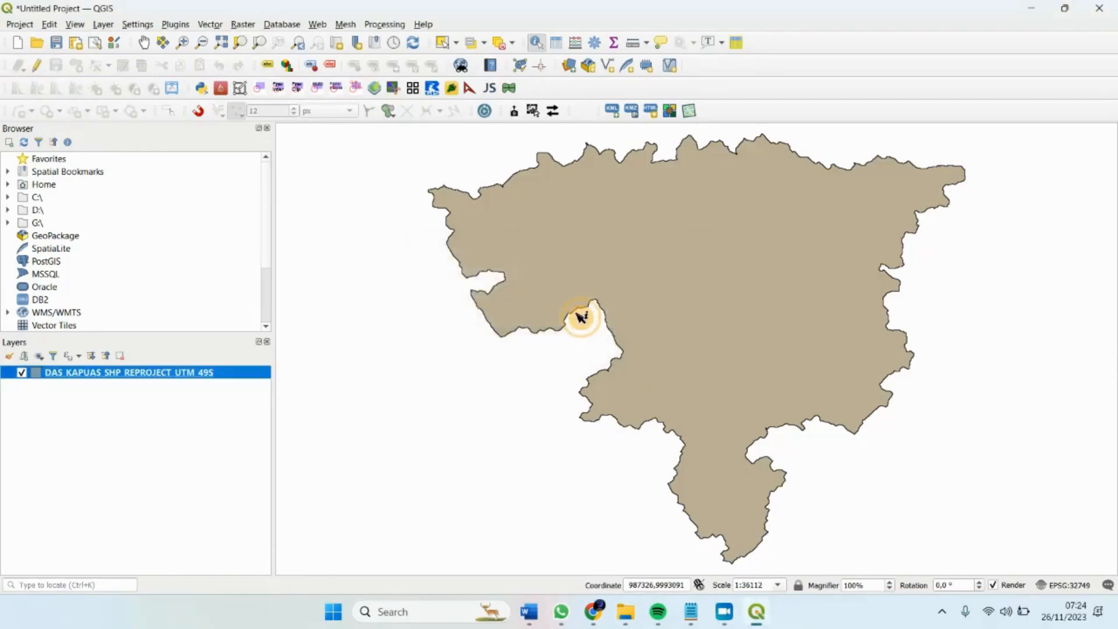
{"action": "right_click", "coordinate": [221, 373]}
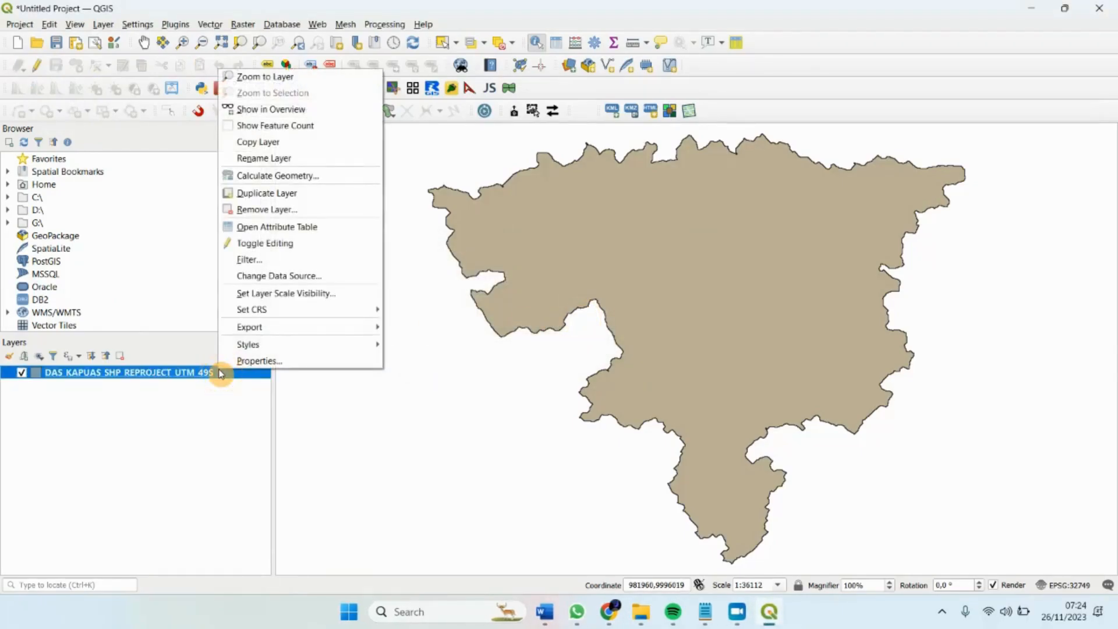
{"action": "left_click", "coordinate": [284, 229]}
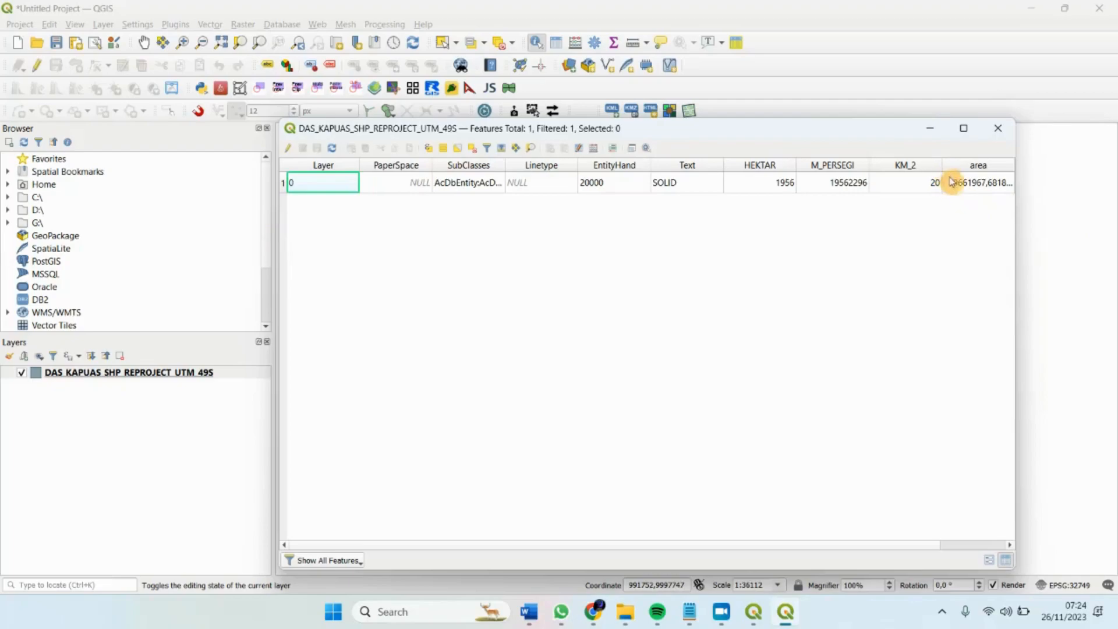
{"action": "left_click", "coordinate": [973, 185]}
{"action": "left_click_drag", "start_coordinate": [1015, 271], "coordinate": [1092, 272]}
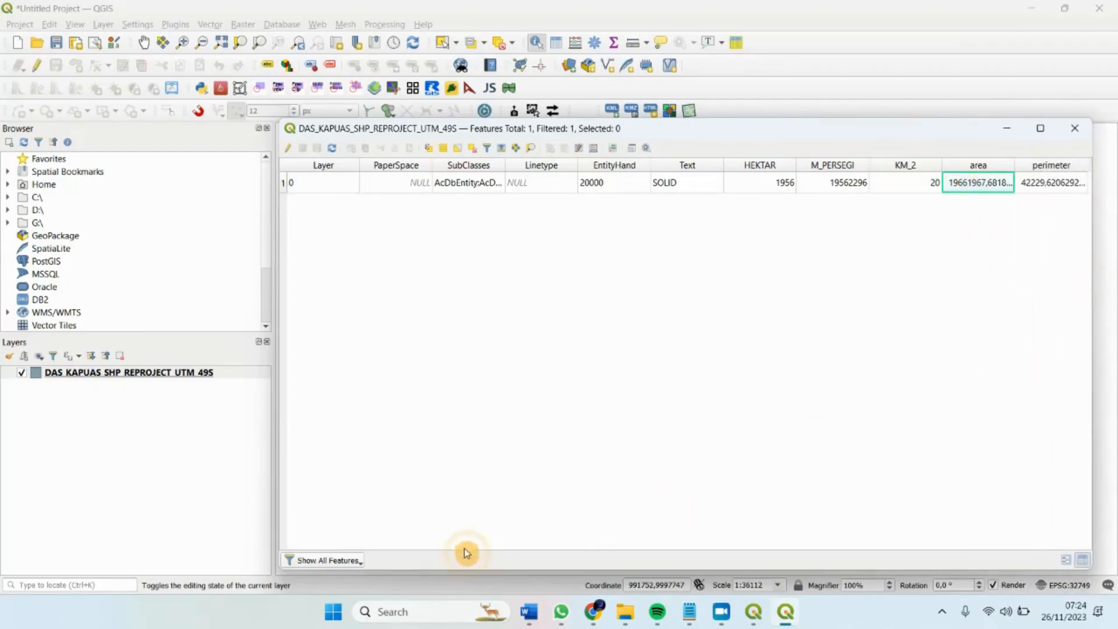
Re-enable editing and recalculate the layer's area in Hectares and perimeter in Kilometers with Calculate Geometry, keeping the expression set to default value
{"action": "left_click", "coordinate": [287, 150]}
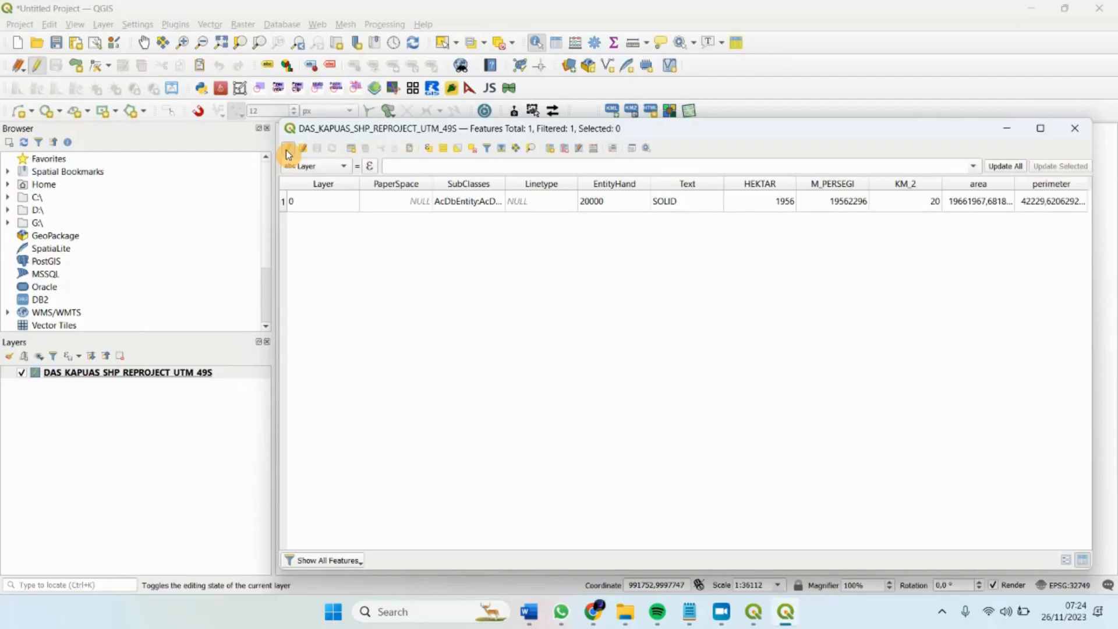
{"action": "left_click", "coordinate": [104, 377]}
{"action": "right_click", "coordinate": [104, 376]}
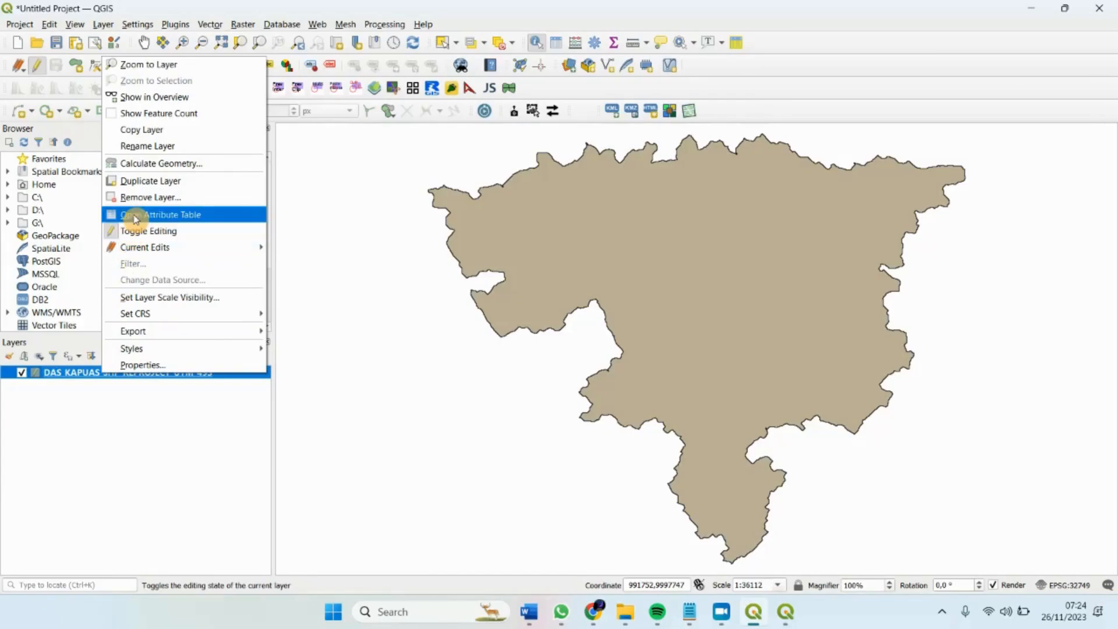
{"action": "left_click", "coordinate": [140, 163]}
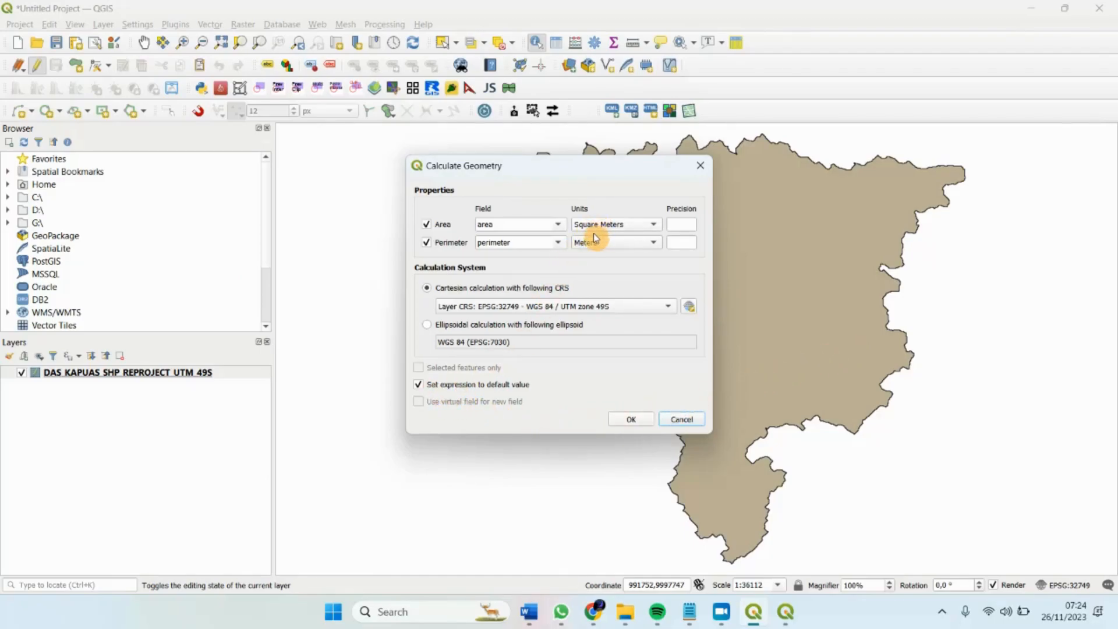
{"action": "left_click", "coordinate": [640, 225]}
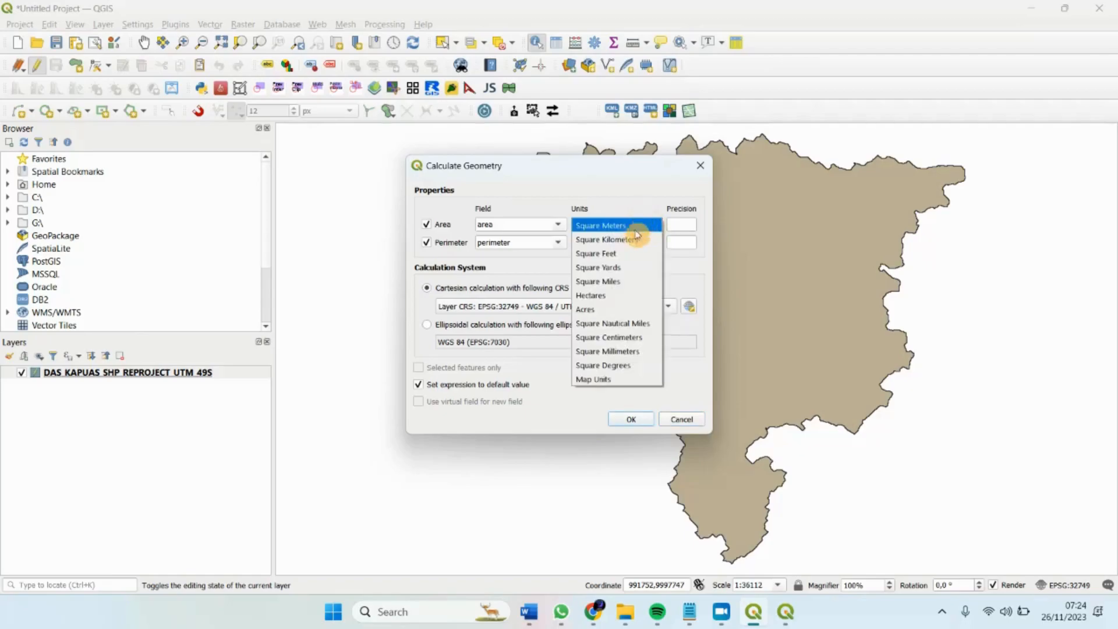
{"action": "left_click", "coordinate": [599, 296]}
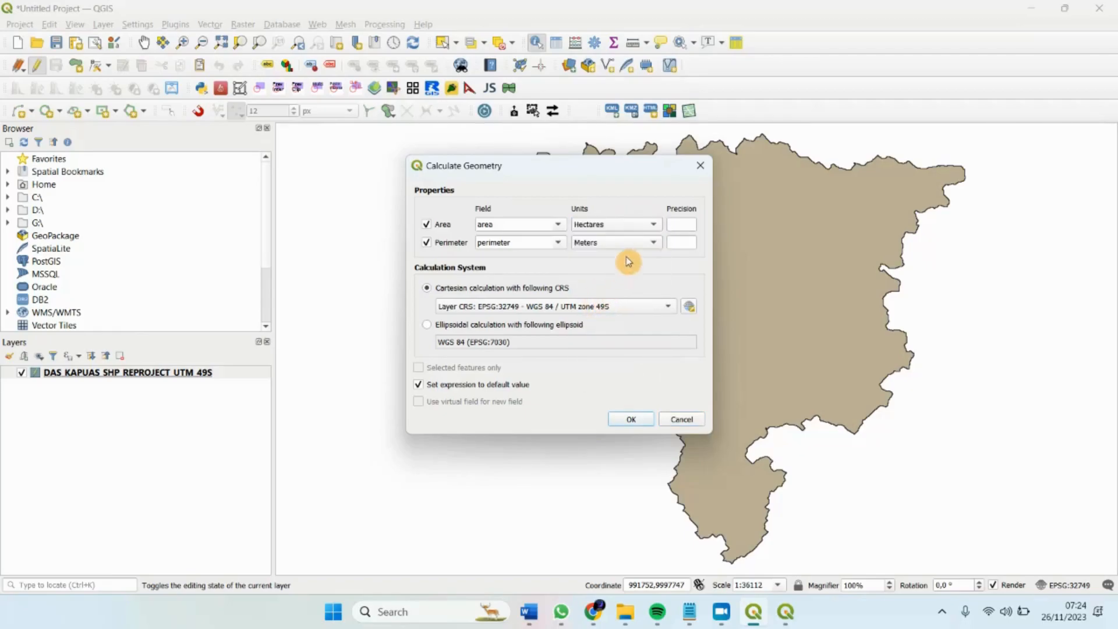
{"action": "left_click", "coordinate": [642, 245]}
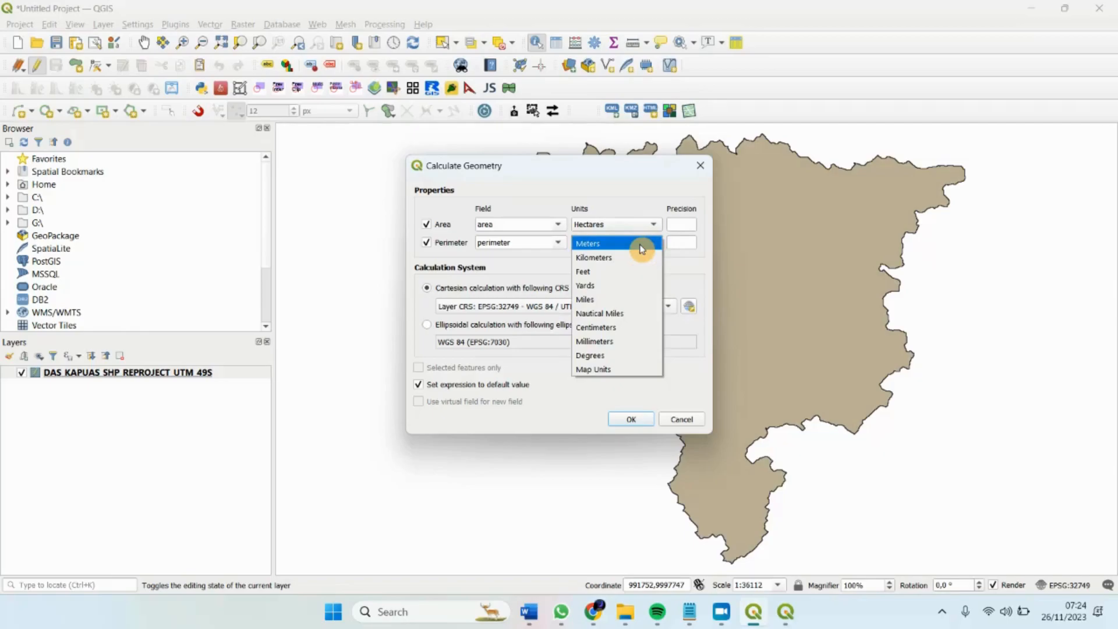
{"action": "left_click", "coordinate": [609, 258]}
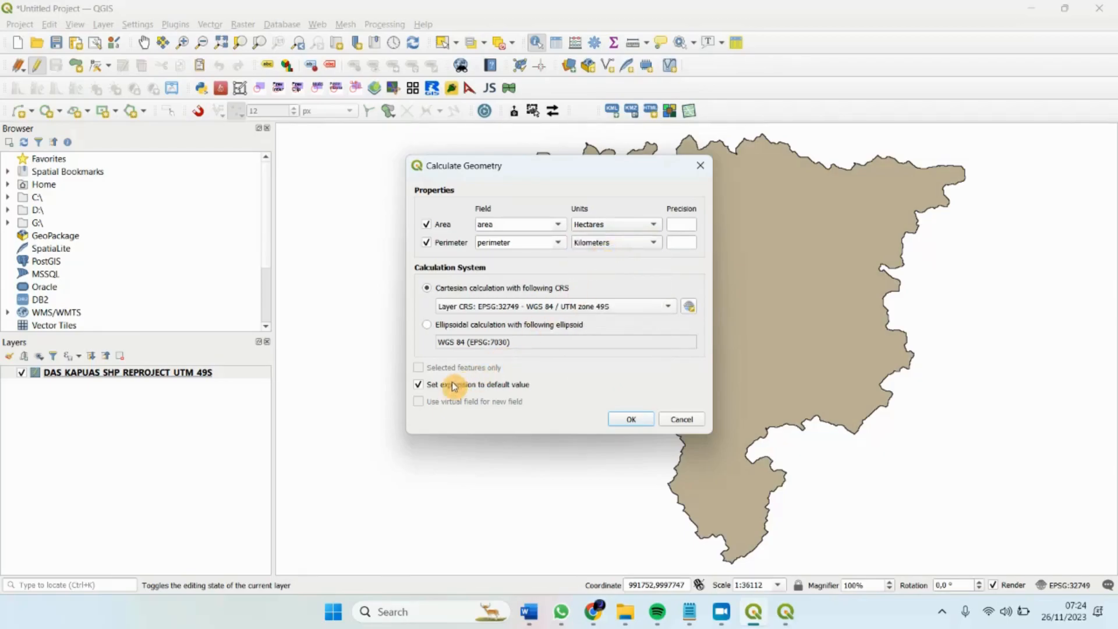
{"action": "left_click", "coordinate": [419, 388]}
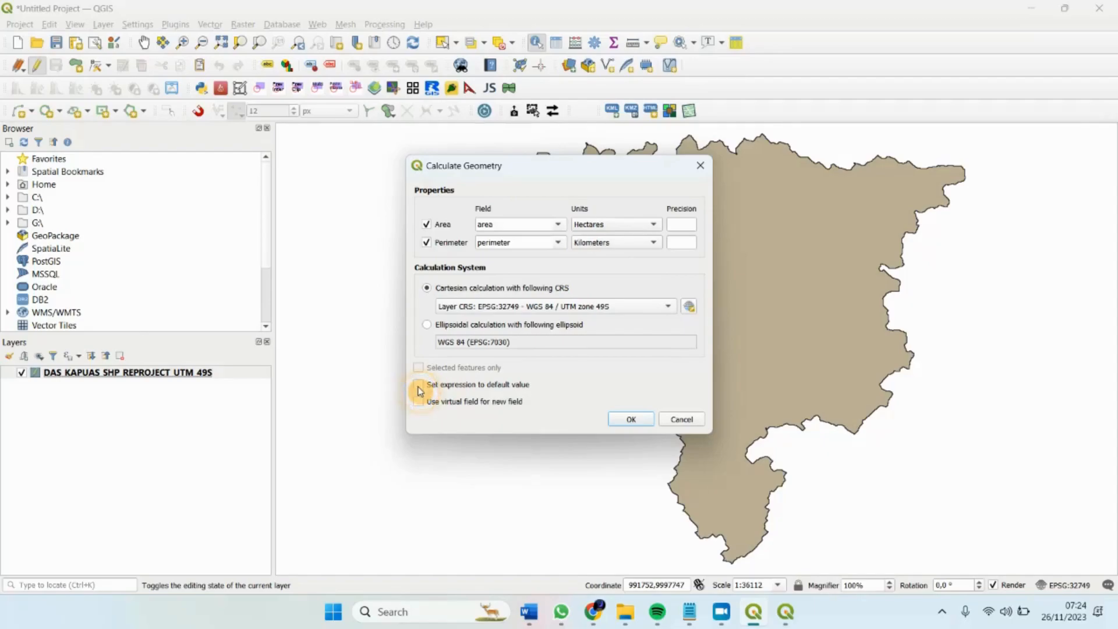
{"action": "left_click", "coordinate": [419, 386]}
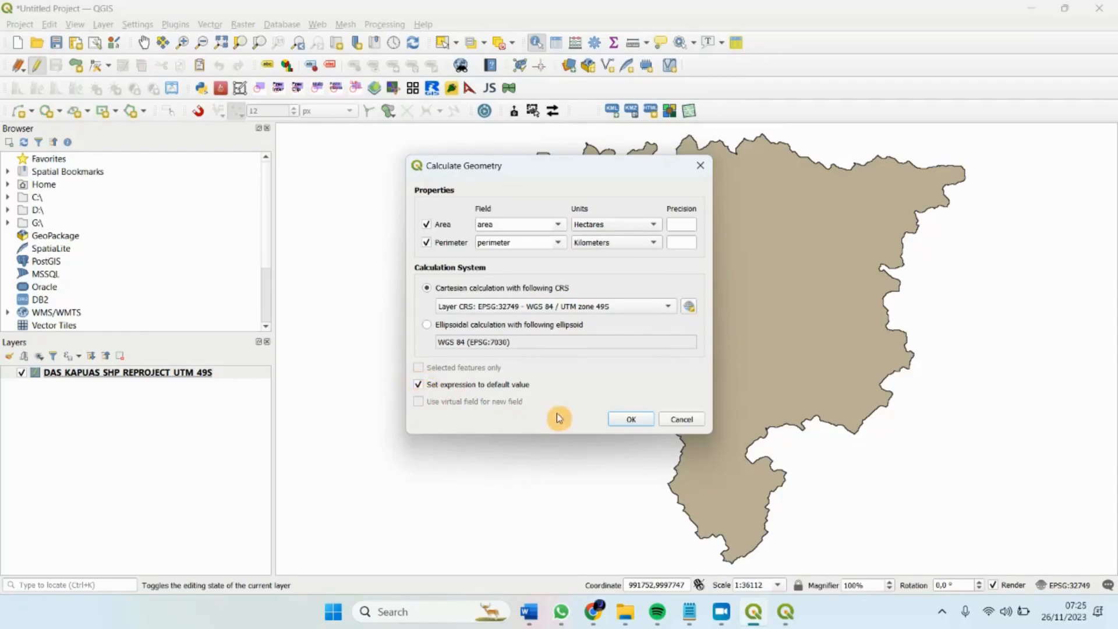
{"action": "left_click", "coordinate": [631, 419]}
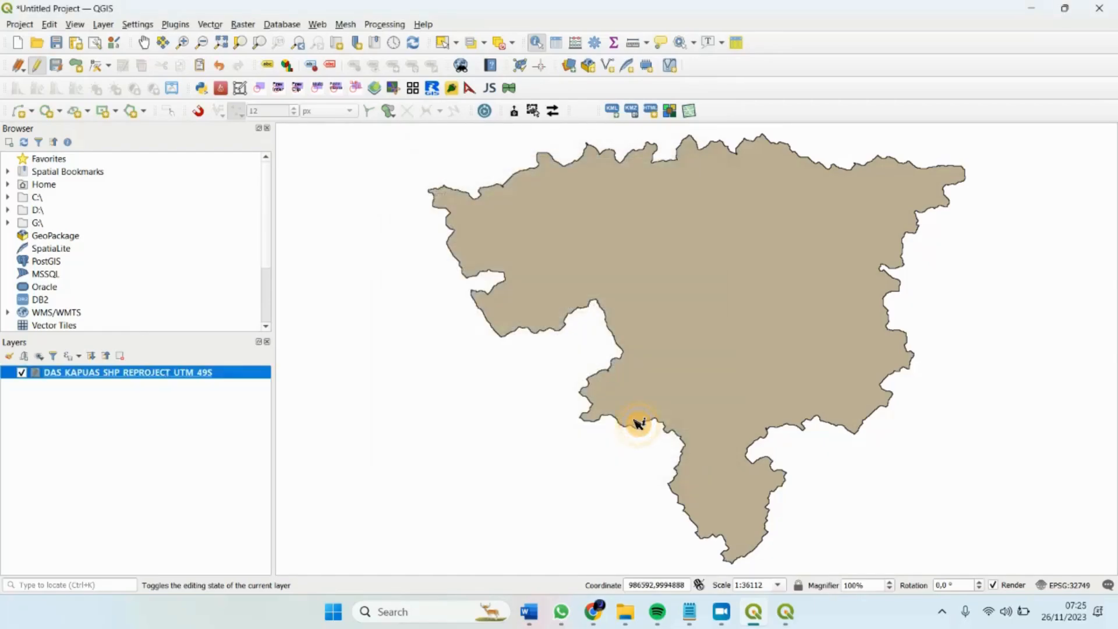
Open the layer's attribute table and check the recalculated area cell
{"action": "right_click", "coordinate": [205, 373]}
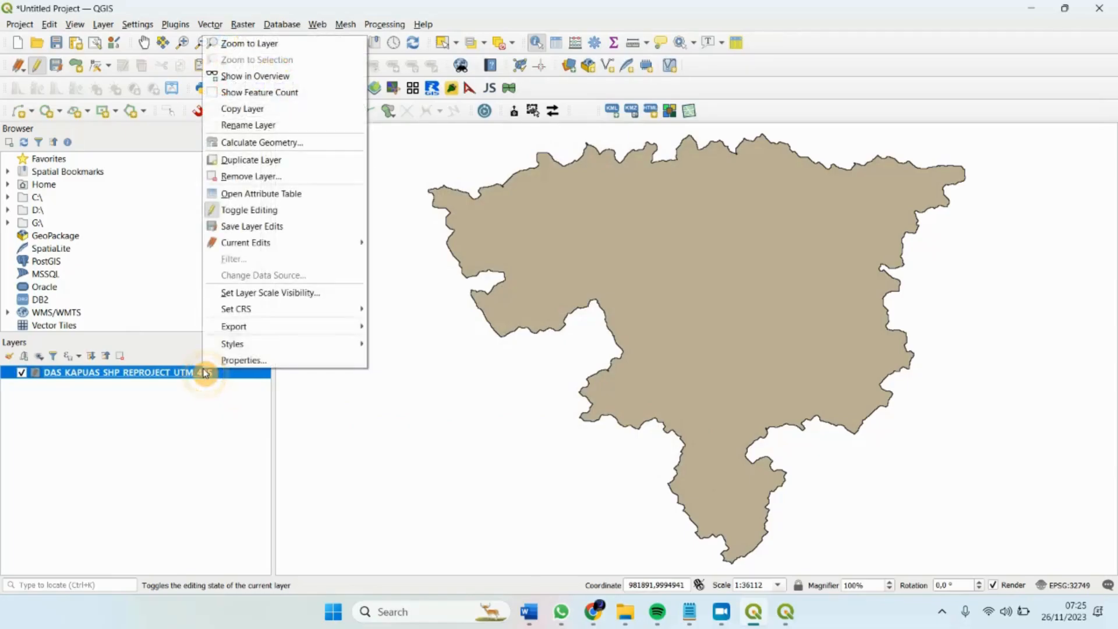
{"action": "left_click", "coordinate": [263, 195]}
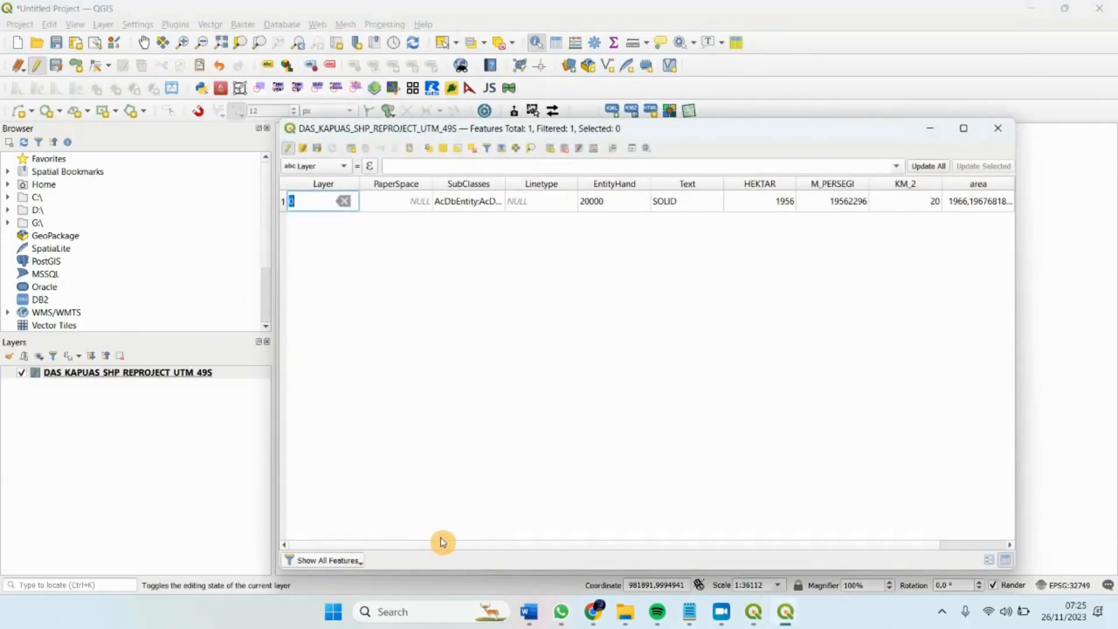
{"action": "left_click", "coordinate": [465, 549]}
{"action": "left_click_drag", "start_coordinate": [465, 548], "coordinate": [724, 552]}
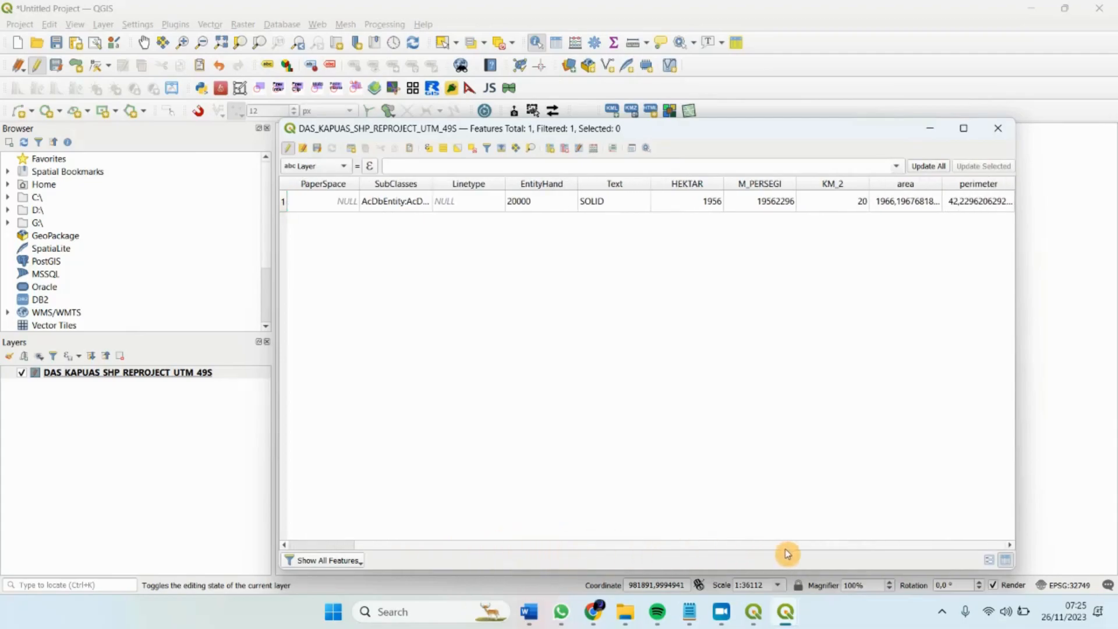
{"action": "double_click", "coordinate": [903, 207]}
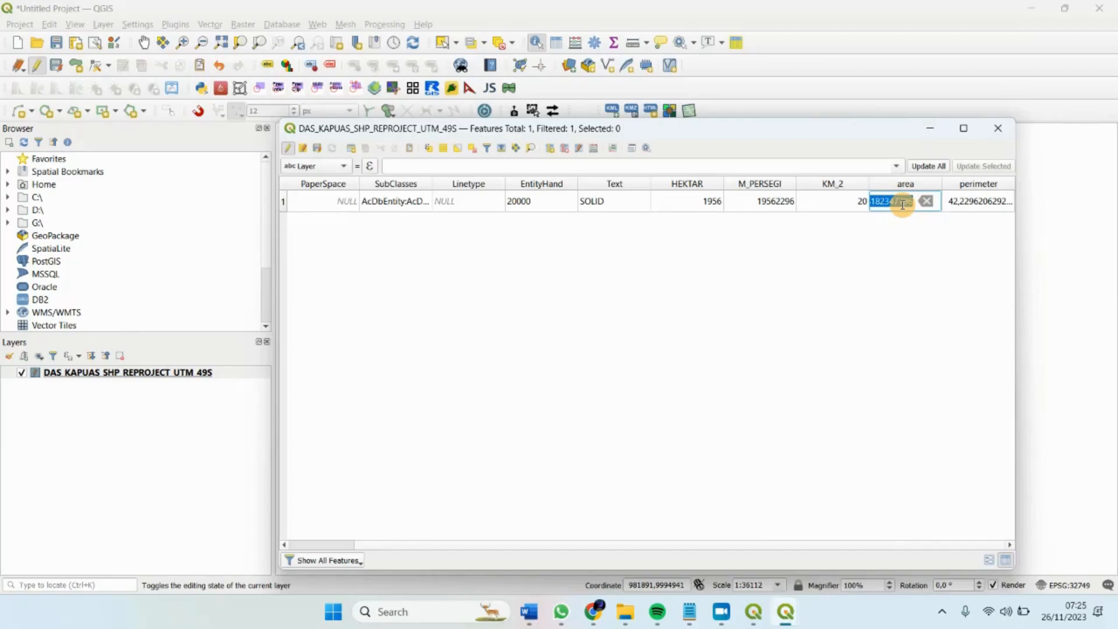
{"action": "left_click", "coordinate": [871, 229]}
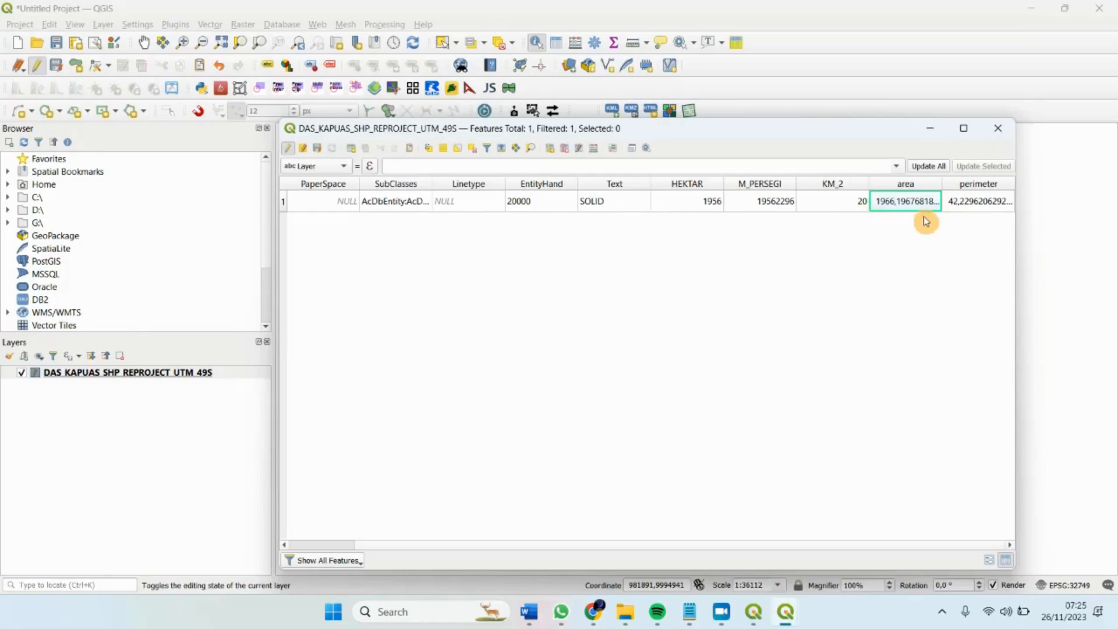
Compare the area and perimeter cells with the Field Calculator values in KM_2, M_PERSEGI and HEKTAR
{"action": "double_click", "coordinate": [980, 210]}
{"action": "double_click", "coordinate": [930, 202]}
{"action": "double_click", "coordinate": [966, 206]}
{"action": "double_click", "coordinate": [913, 204]}
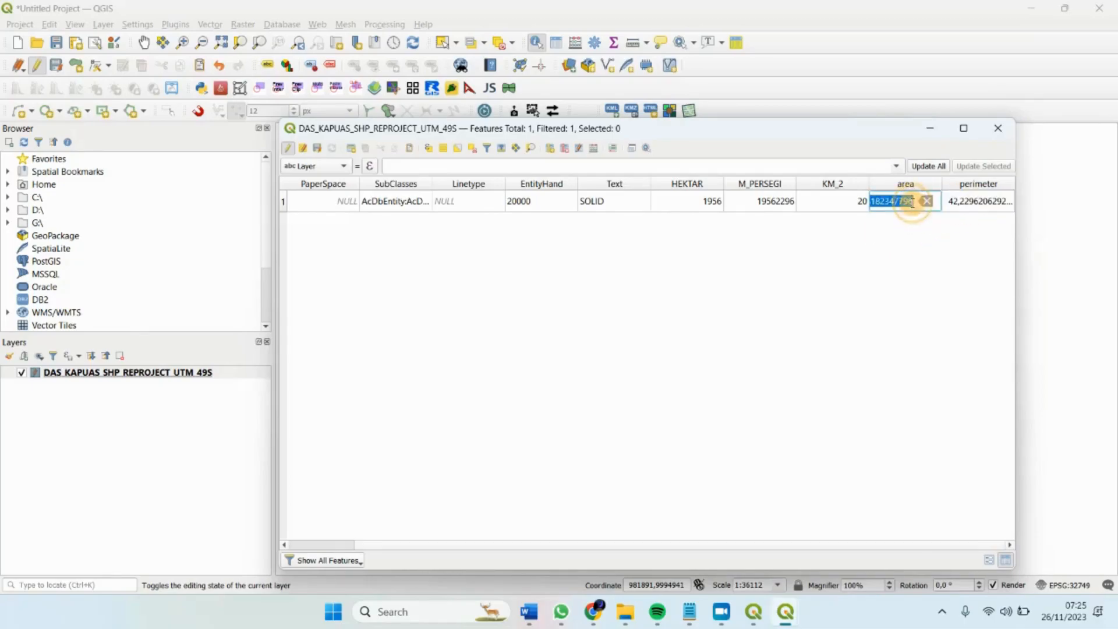
{"action": "double_click", "coordinate": [963, 208]}
{"action": "double_click", "coordinate": [913, 205]}
{"action": "double_click", "coordinate": [968, 206]}
{"action": "double_click", "coordinate": [913, 204]}
{"action": "double_click", "coordinate": [829, 202]}
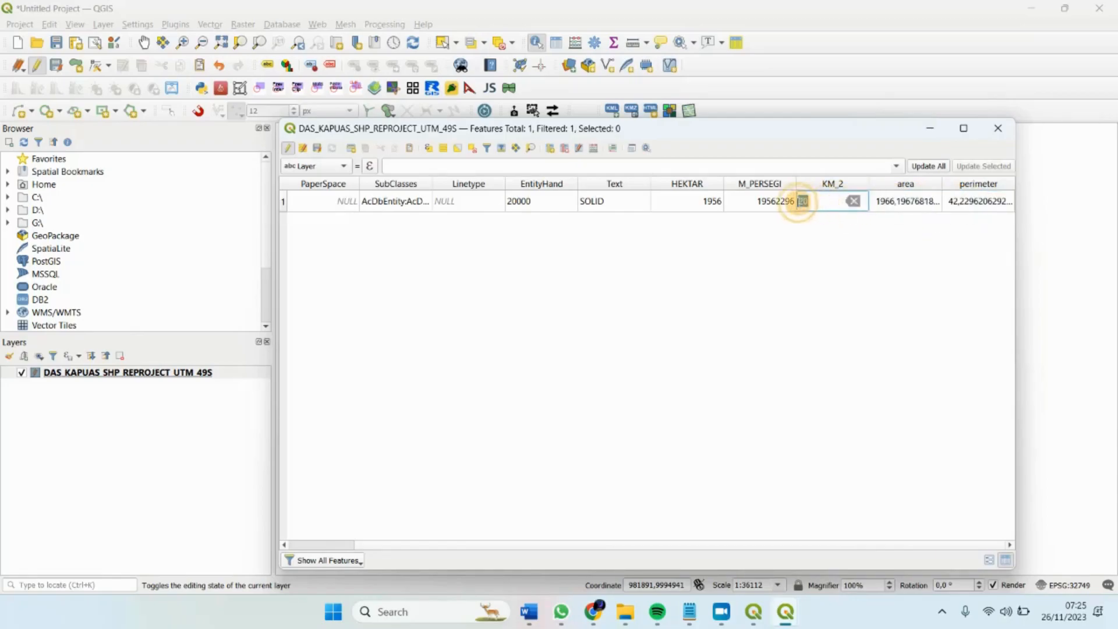
{"action": "double_click", "coordinate": [742, 204]}
{"action": "double_click", "coordinate": [692, 205]}
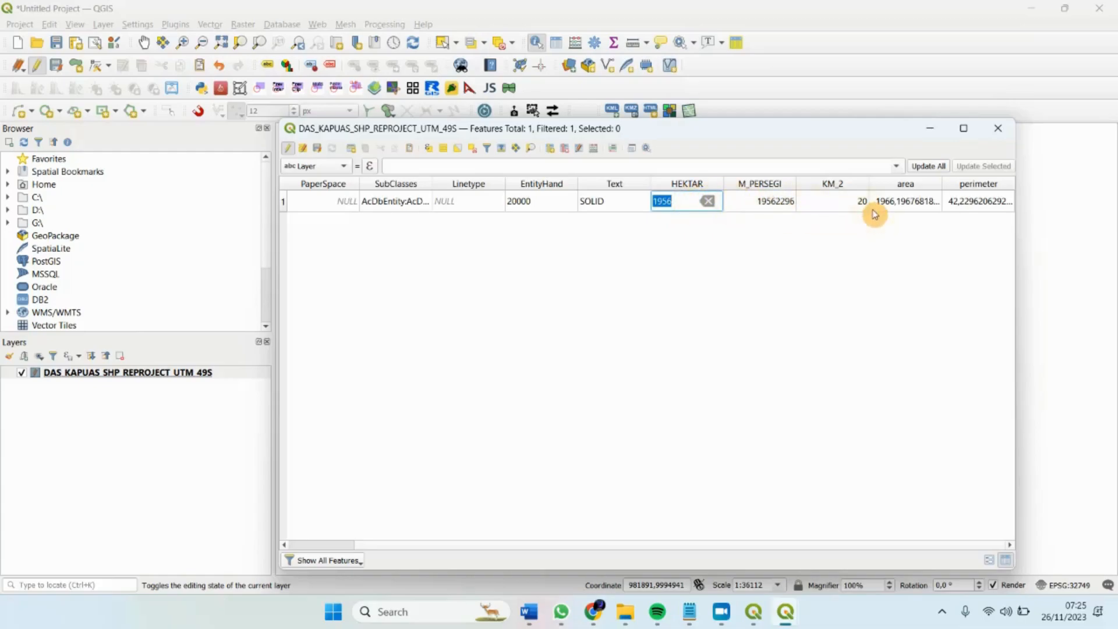
Check the full values in the layer's area and perimeter cells
{"action": "double_click", "coordinate": [904, 205]}
{"action": "double_click", "coordinate": [972, 203]}
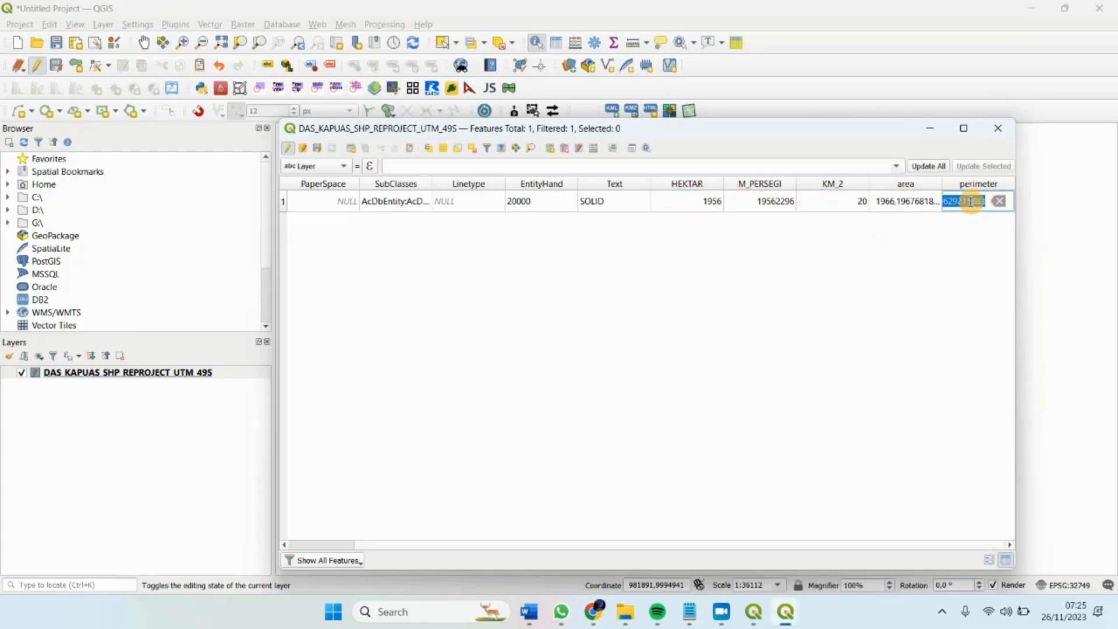
{"action": "left_click", "coordinate": [532, 326]}
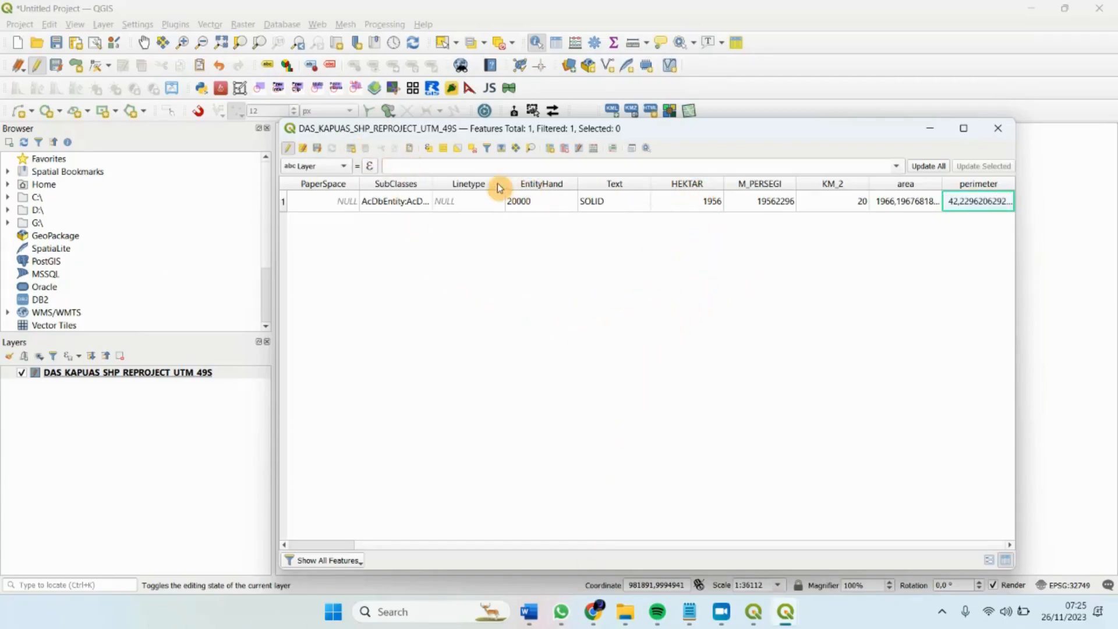
Delete the M_PERSEGI, HEKTAR and KM_2 fields from the layer's attribute table
{"action": "left_click", "coordinate": [564, 153]}
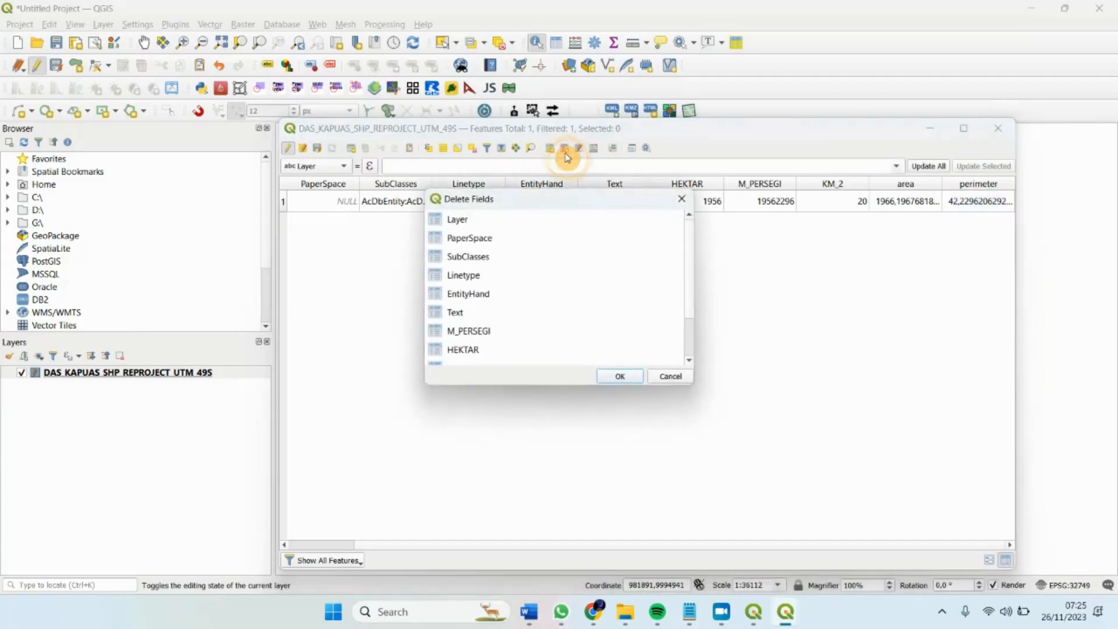
{"action": "left_click", "coordinate": [474, 331]}
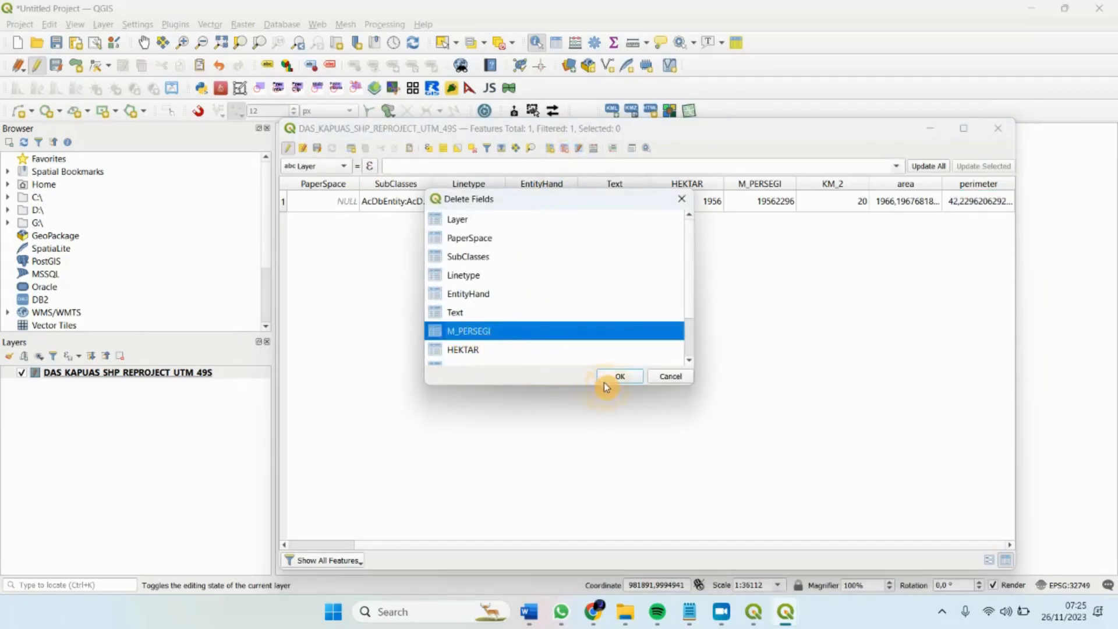
{"action": "left_click", "coordinate": [601, 382]}
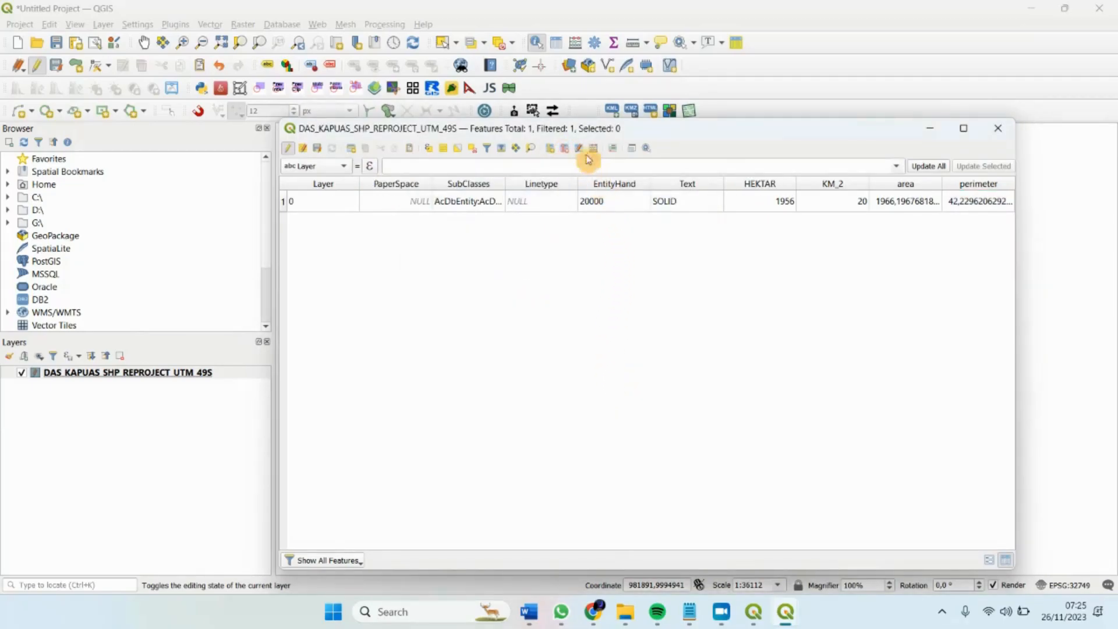
{"action": "left_click", "coordinate": [565, 148]}
{"action": "scroll", "coordinate": [502, 350], "scroll_direction": "down", "scroll_amount": 1}
{"action": "left_click", "coordinate": [474, 295]}
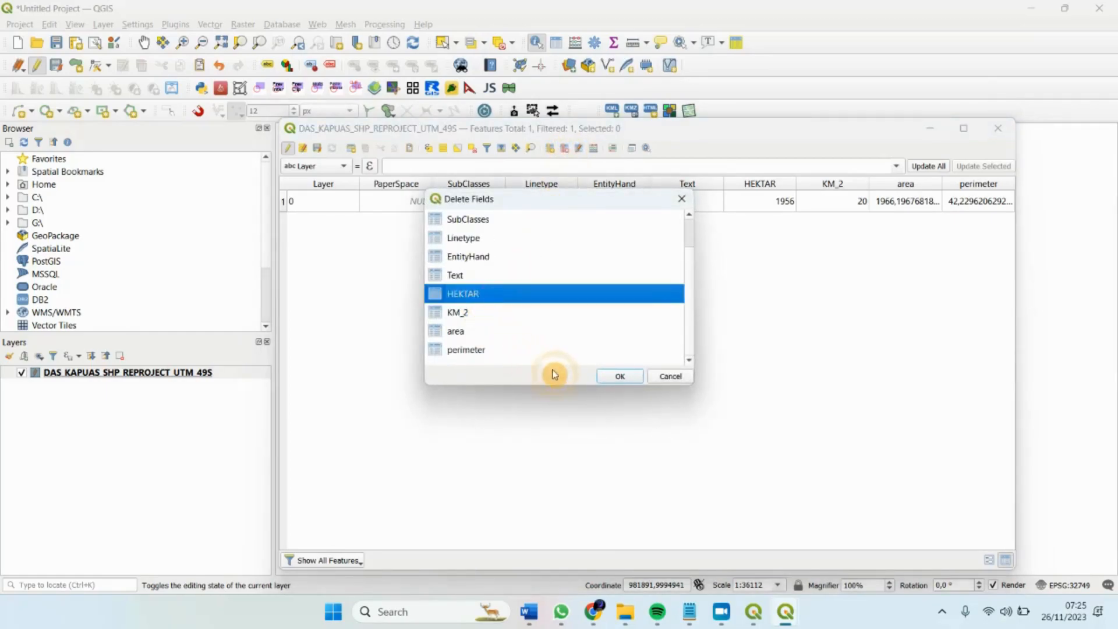
{"action": "left_click", "coordinate": [616, 377]}
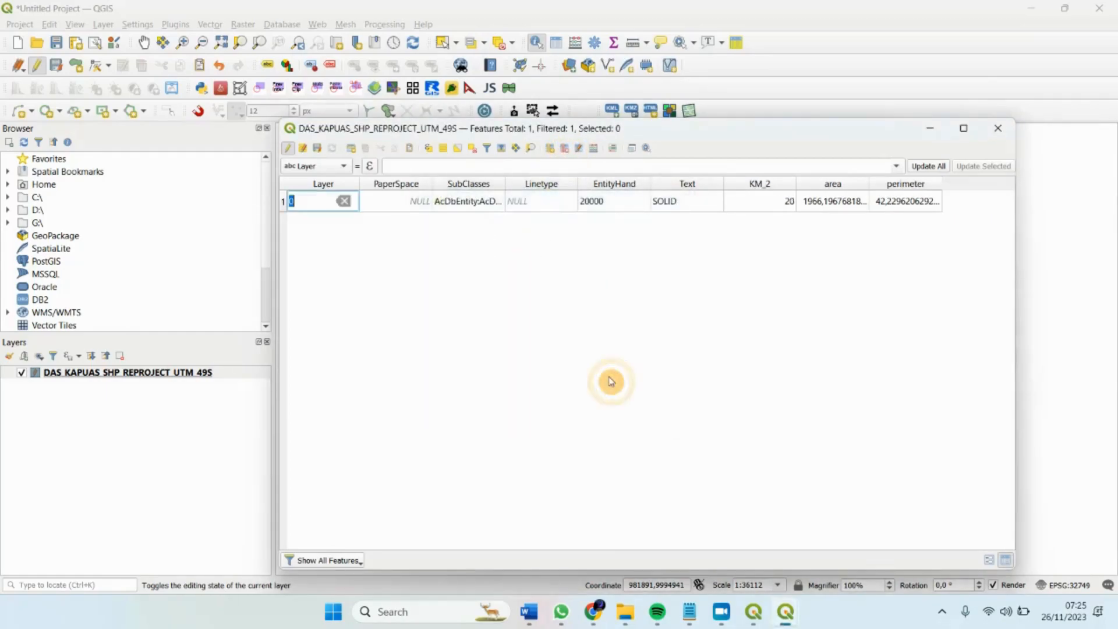
{"action": "left_click", "coordinate": [564, 149]}
{"action": "scroll", "coordinate": [518, 360], "scroll_direction": "down", "scroll_amount": 1}
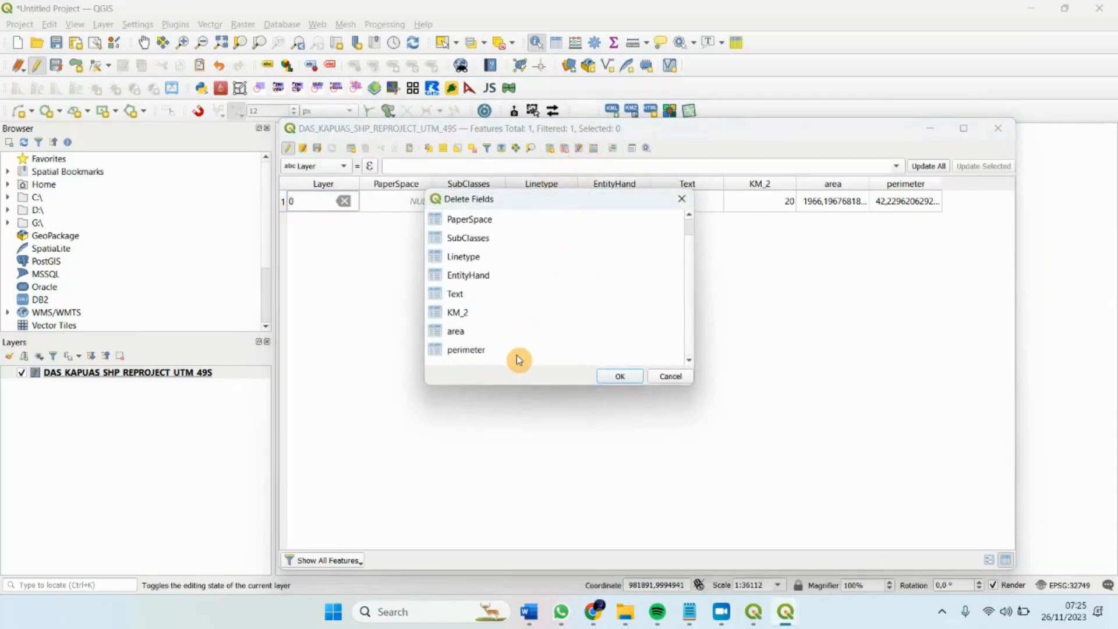
{"action": "left_click", "coordinate": [466, 313]}
{"action": "left_click", "coordinate": [616, 378]}
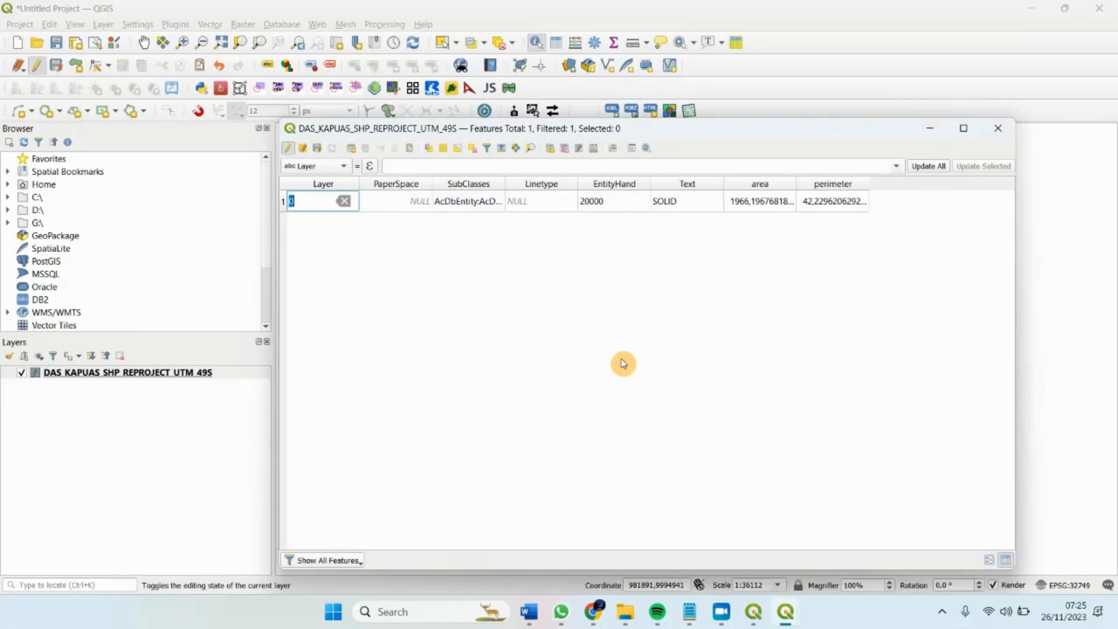
Delete the area and perimeter fields as well, and close the attribute table
{"action": "left_click", "coordinate": [565, 150]}
{"action": "left_click", "coordinate": [457, 331]}
{"action": "left_click", "coordinate": [620, 378]}
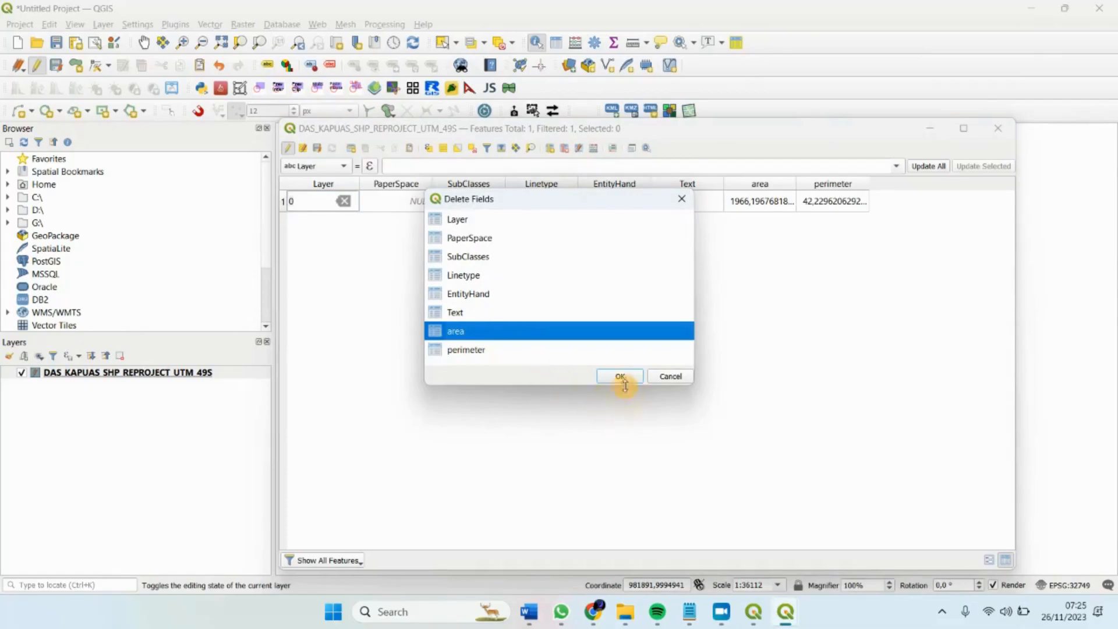
{"action": "left_click", "coordinate": [565, 150]}
{"action": "left_click", "coordinate": [481, 331]}
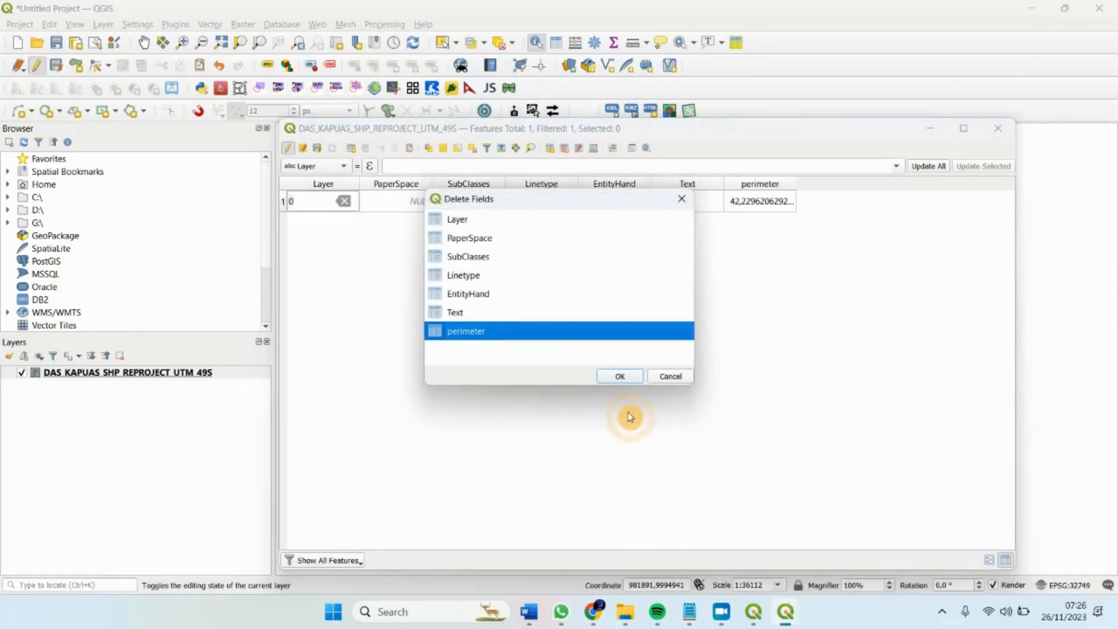
{"action": "left_click", "coordinate": [621, 376]}
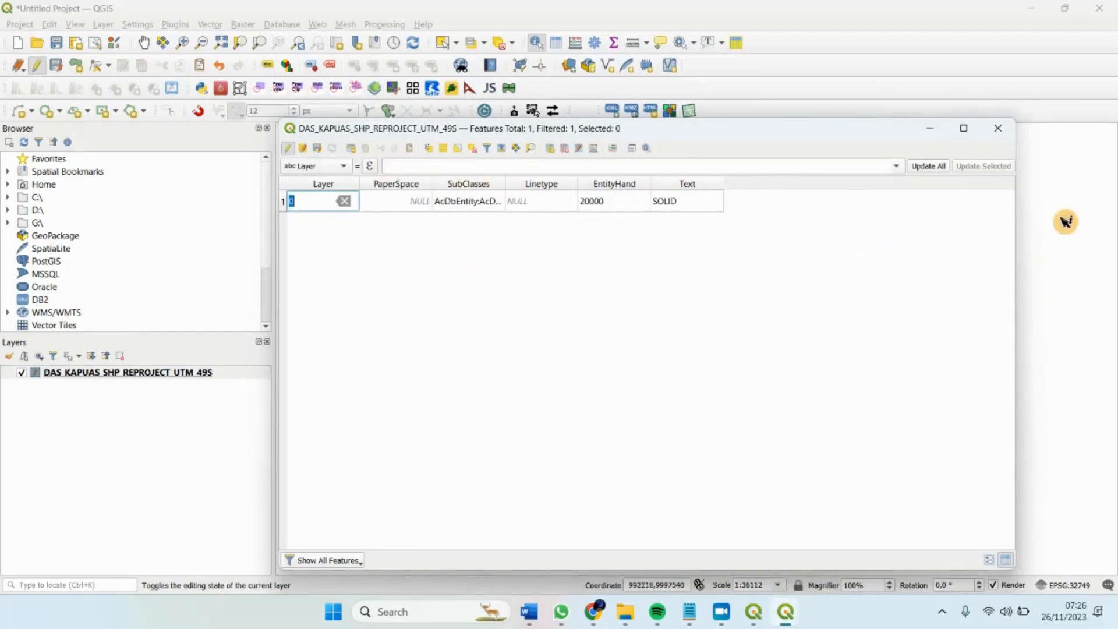
{"action": "left_click", "coordinate": [1000, 131]}
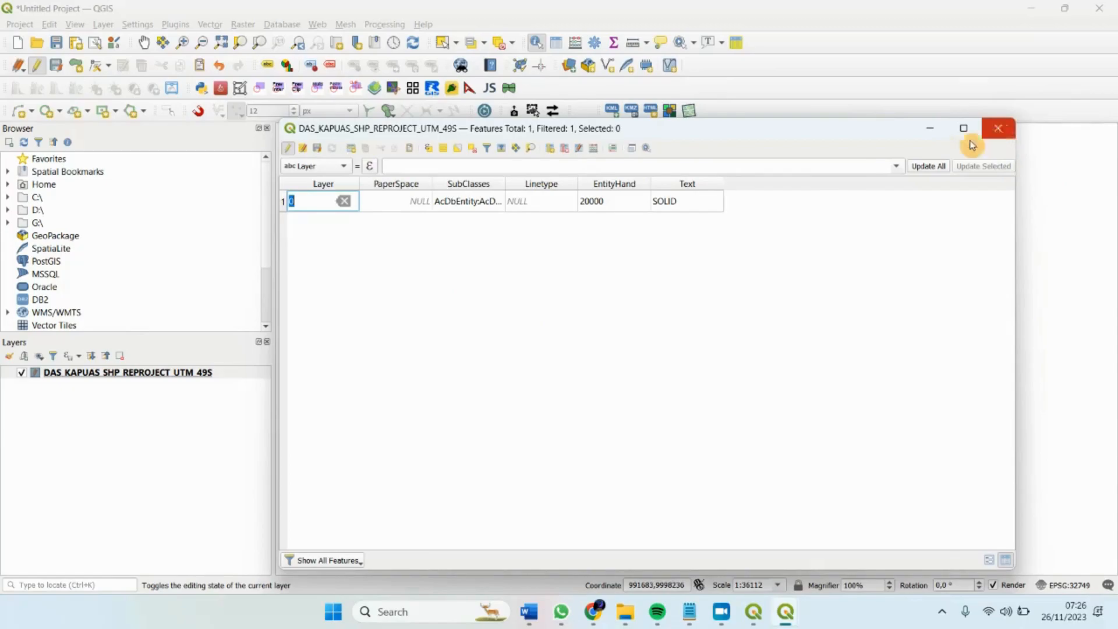
Calculate the layer's area in Hectares and perimeter in Meters with Calculate Geometry, keeping the expression set to default value
{"action": "left_click", "coordinate": [193, 376]}
{"action": "right_click", "coordinate": [193, 380]}
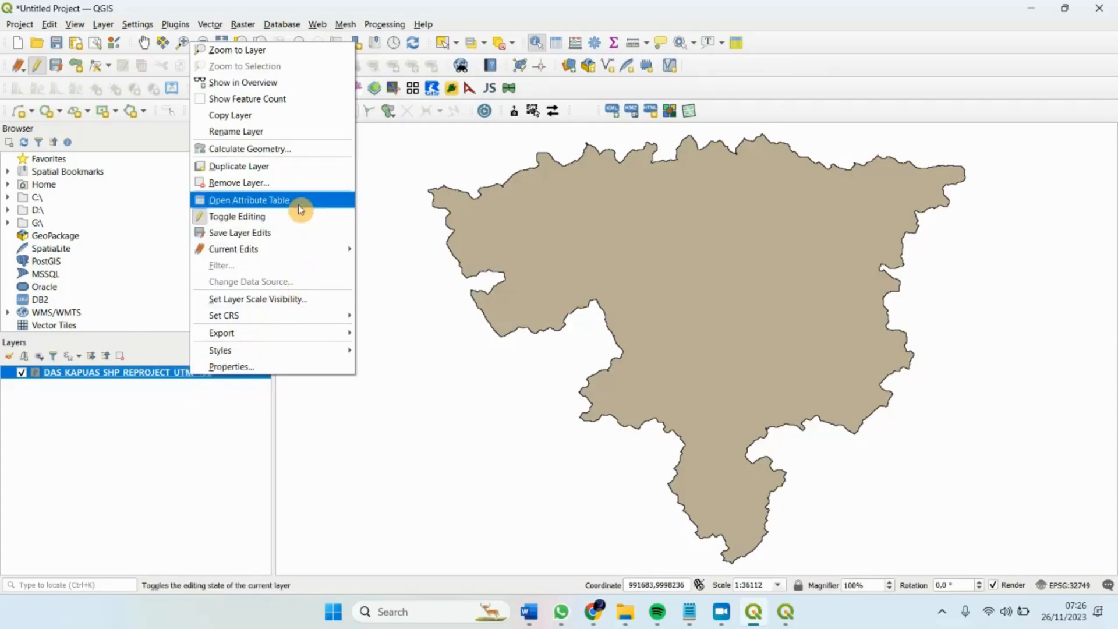
{"action": "left_click", "coordinate": [293, 156]}
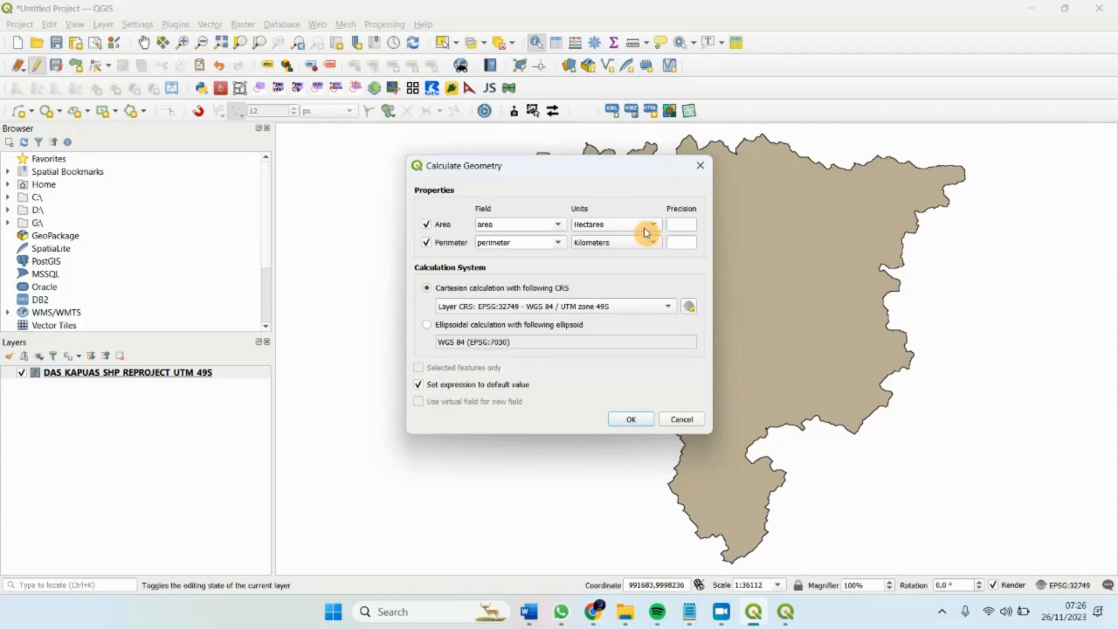
{"action": "left_click", "coordinate": [667, 243]}
{"action": "left_click", "coordinate": [652, 227]}
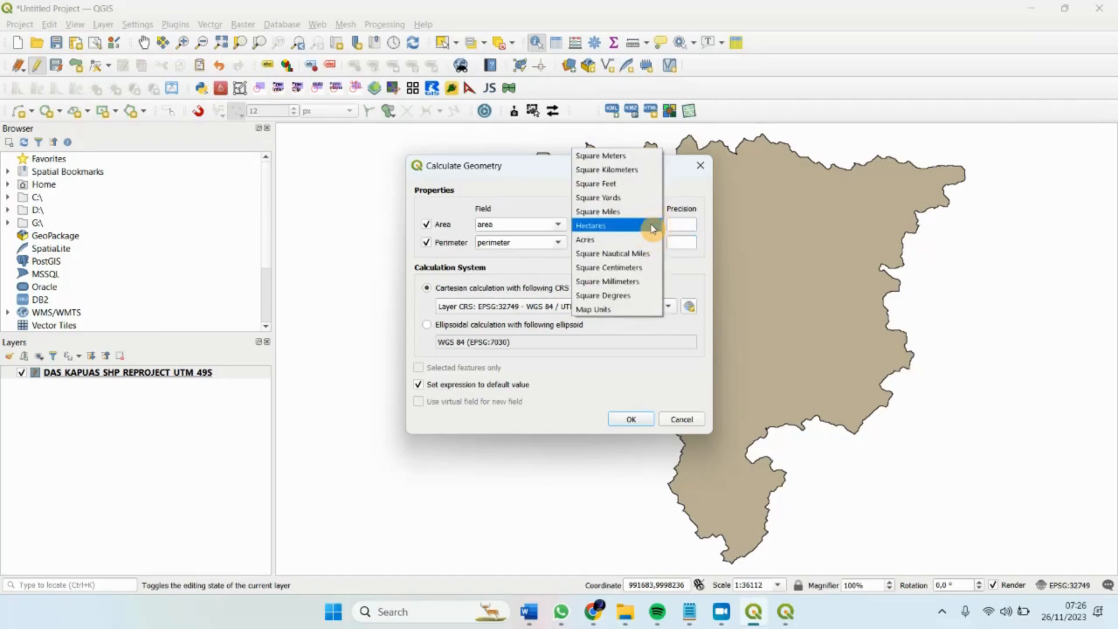
{"action": "left_click", "coordinate": [651, 226]}
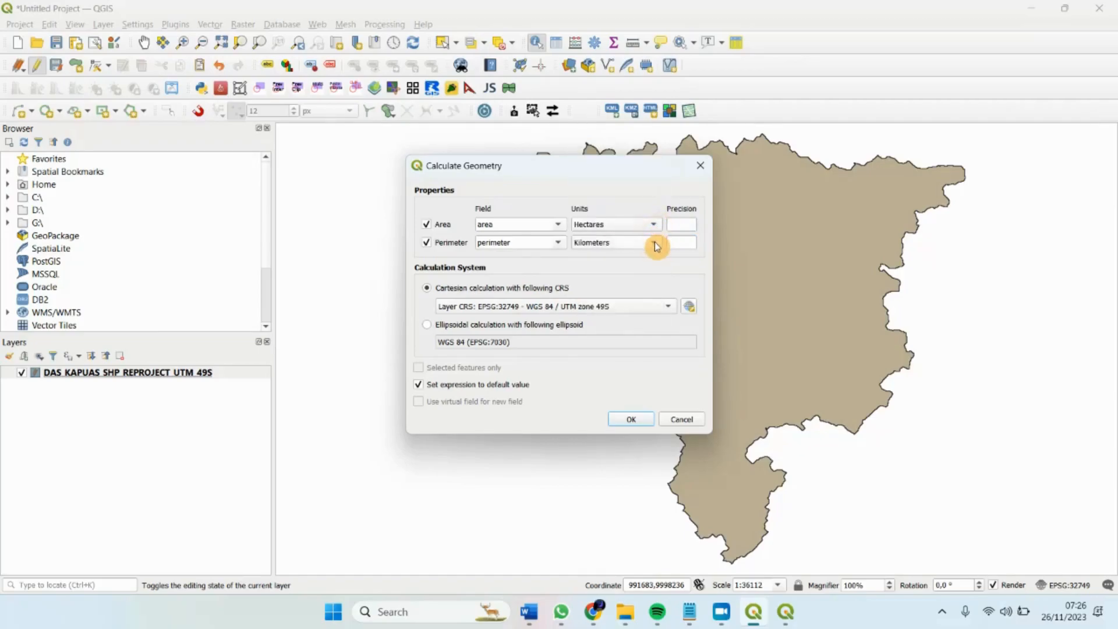
{"action": "left_click", "coordinate": [655, 245]}
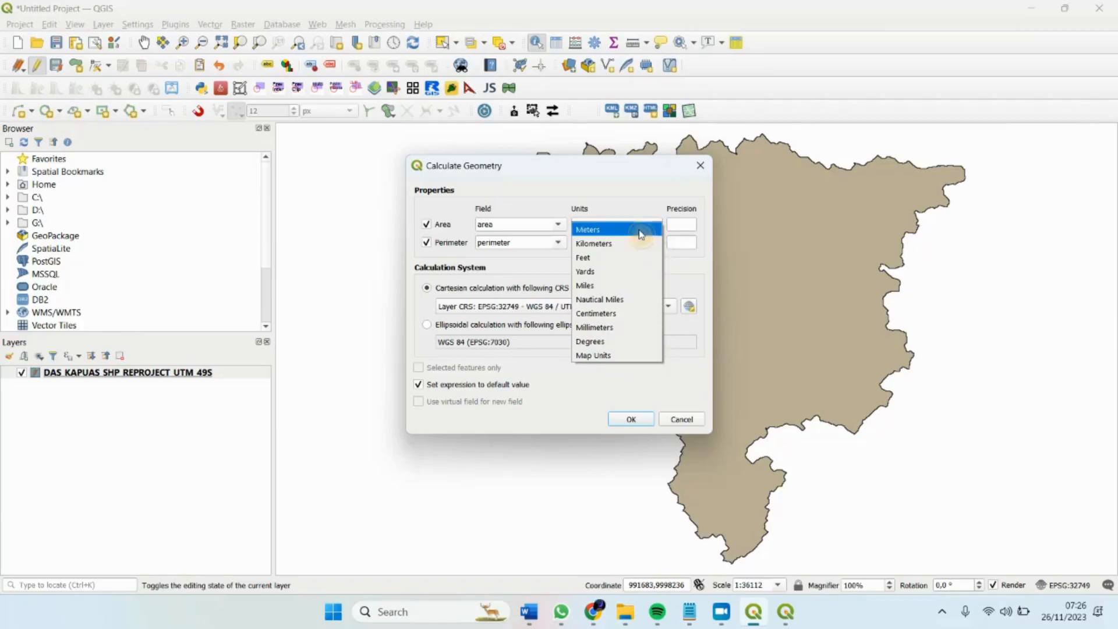
{"action": "left_click", "coordinate": [645, 230]}
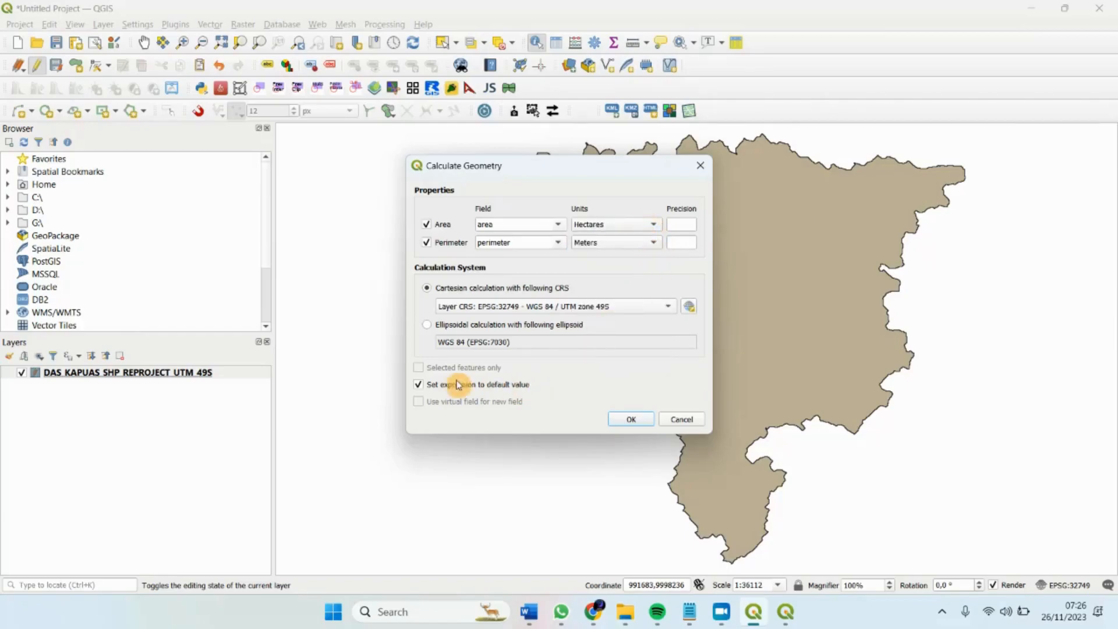
{"action": "left_click", "coordinate": [419, 387]}
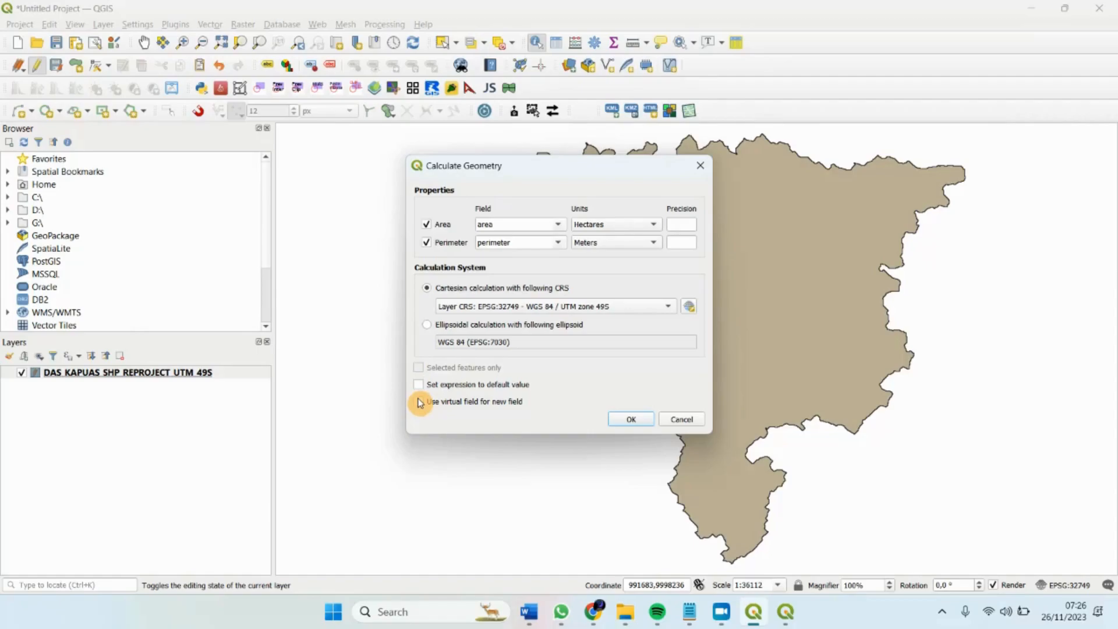
{"action": "left_click", "coordinate": [418, 385]}
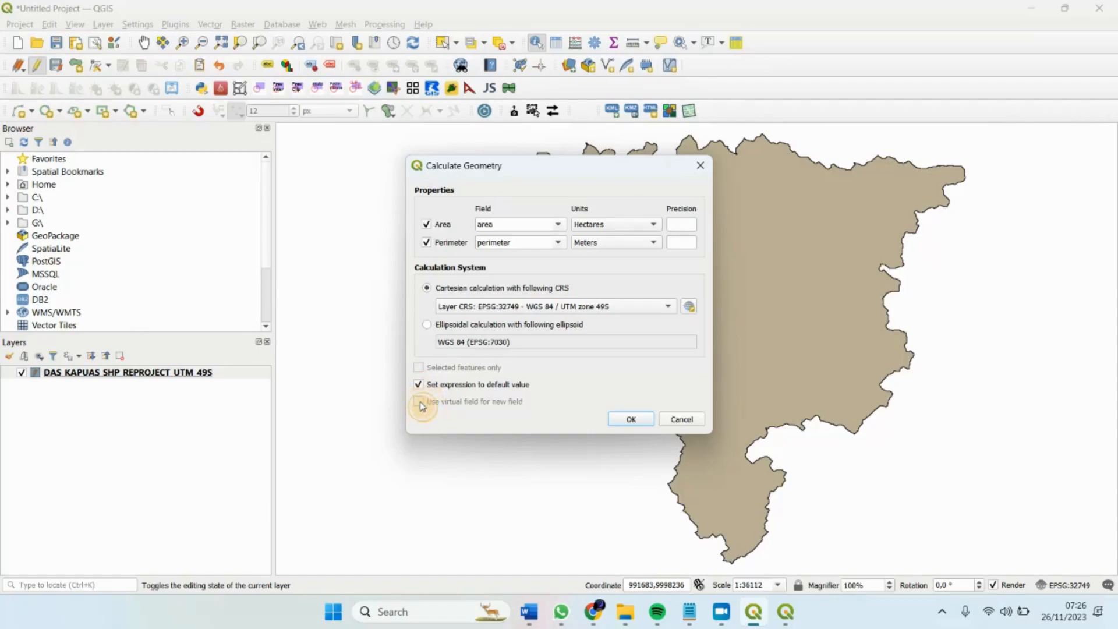
{"action": "left_click", "coordinate": [623, 420]}
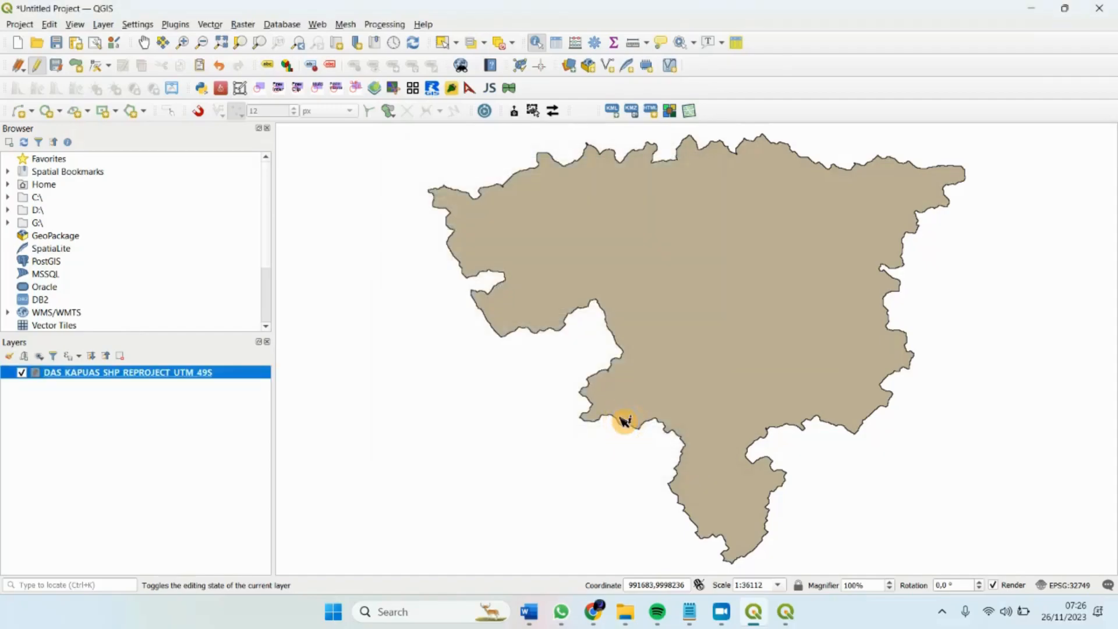
Open the layer's attribute table and compare the new area and perimeter cells
{"action": "right_click", "coordinate": [214, 379]}
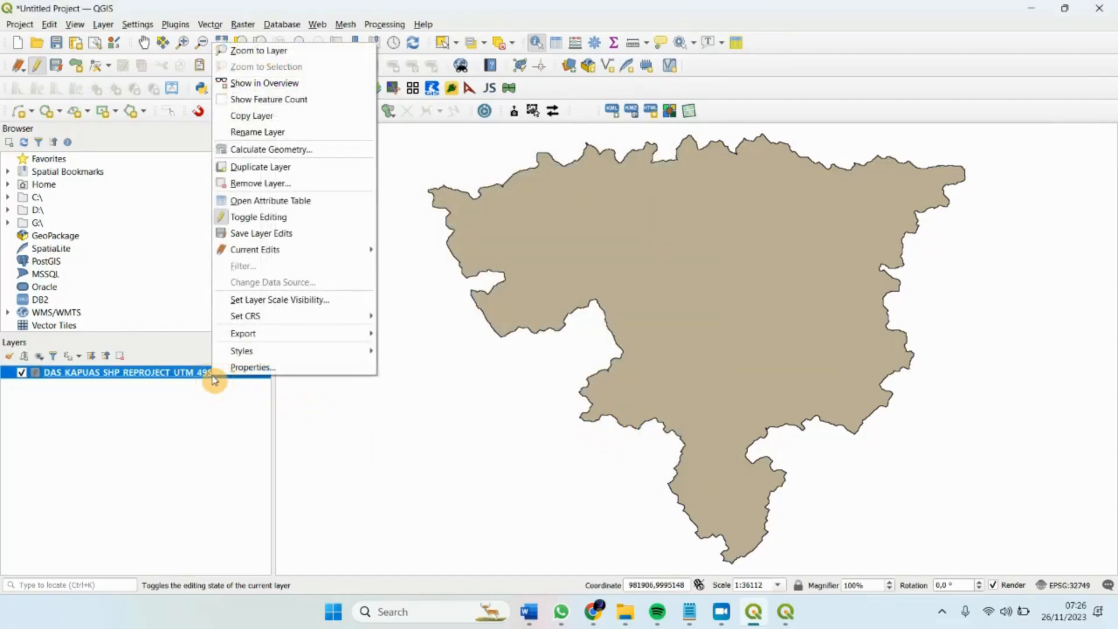
{"action": "left_click", "coordinate": [255, 202]}
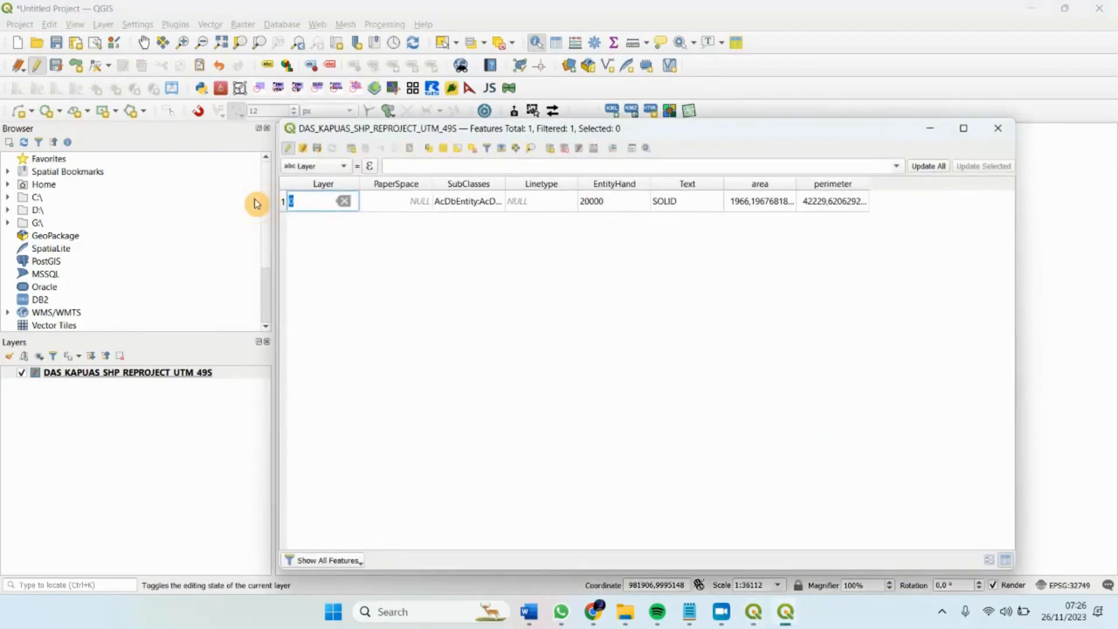
{"action": "left_click", "coordinate": [755, 204]}
{"action": "left_click", "coordinate": [811, 202]}
{"action": "left_click", "coordinate": [755, 204]}
{"action": "left_click", "coordinate": [821, 204]}
{"action": "left_click", "coordinate": [738, 204]}
{"action": "left_click", "coordinate": [802, 205]}
{"action": "left_click", "coordinate": [736, 200]}
{"action": "left_click", "coordinate": [803, 206]}
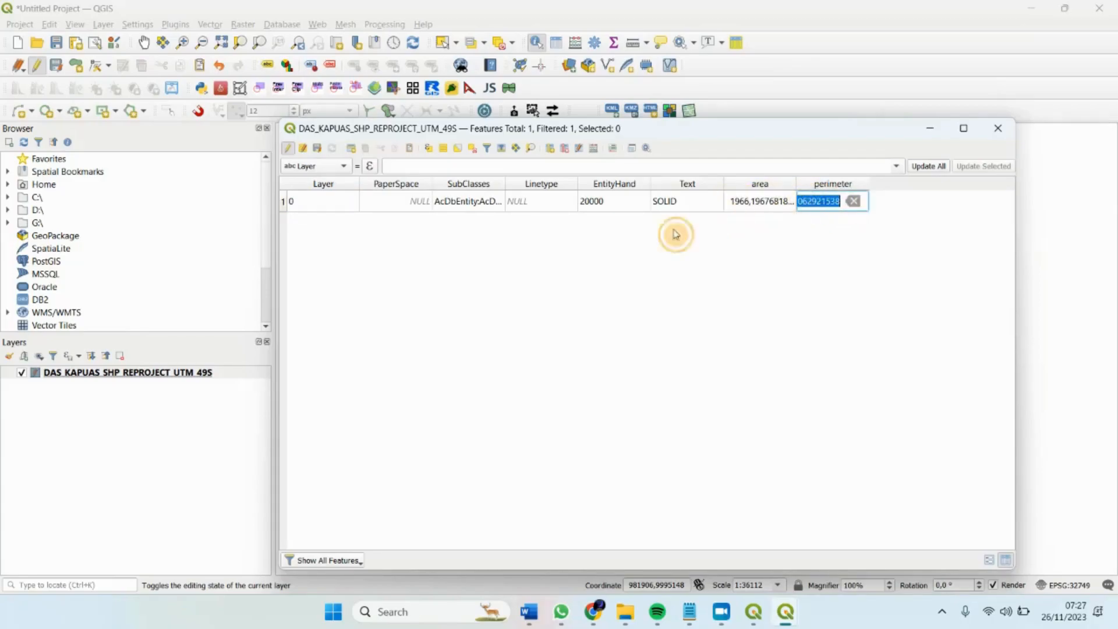
{"action": "left_click", "coordinate": [191, 372]}
{"action": "right_click", "coordinate": [191, 372]}
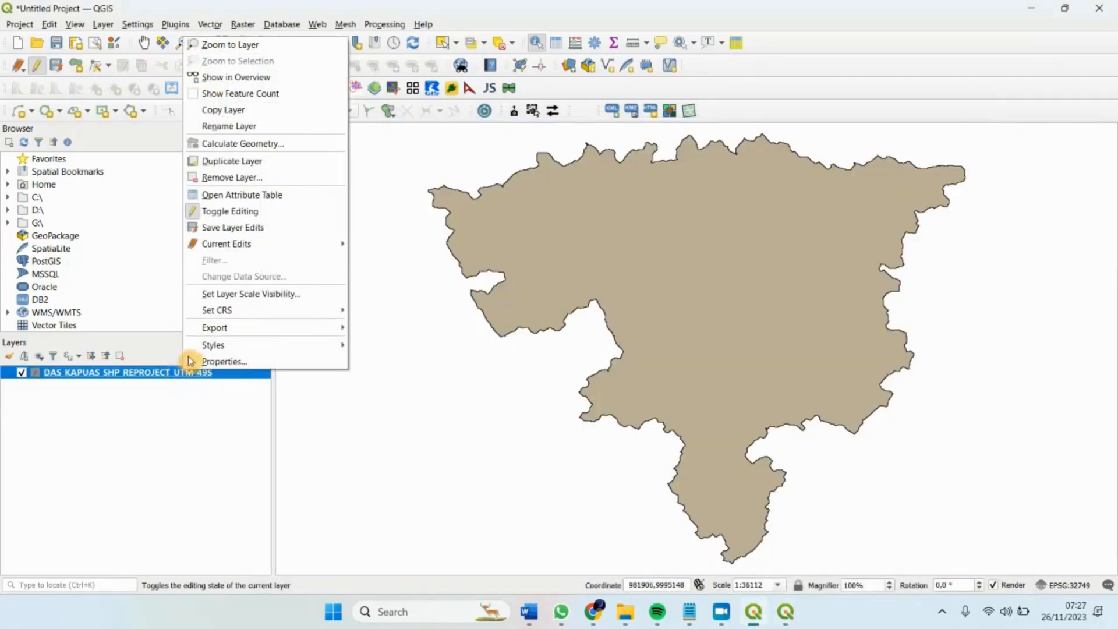
{"action": "left_click", "coordinate": [236, 198]}
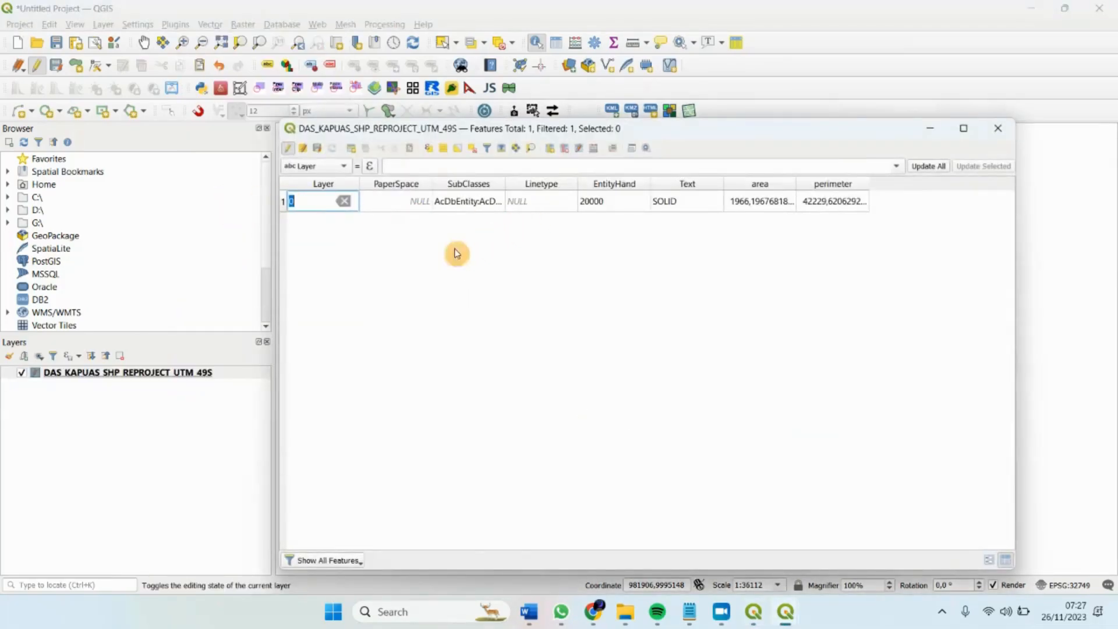
Rerun Calculate Geometry with the perimeter in Meters written to the area field, and open the attribute table to check it
{"action": "right_click", "coordinate": [181, 376]}
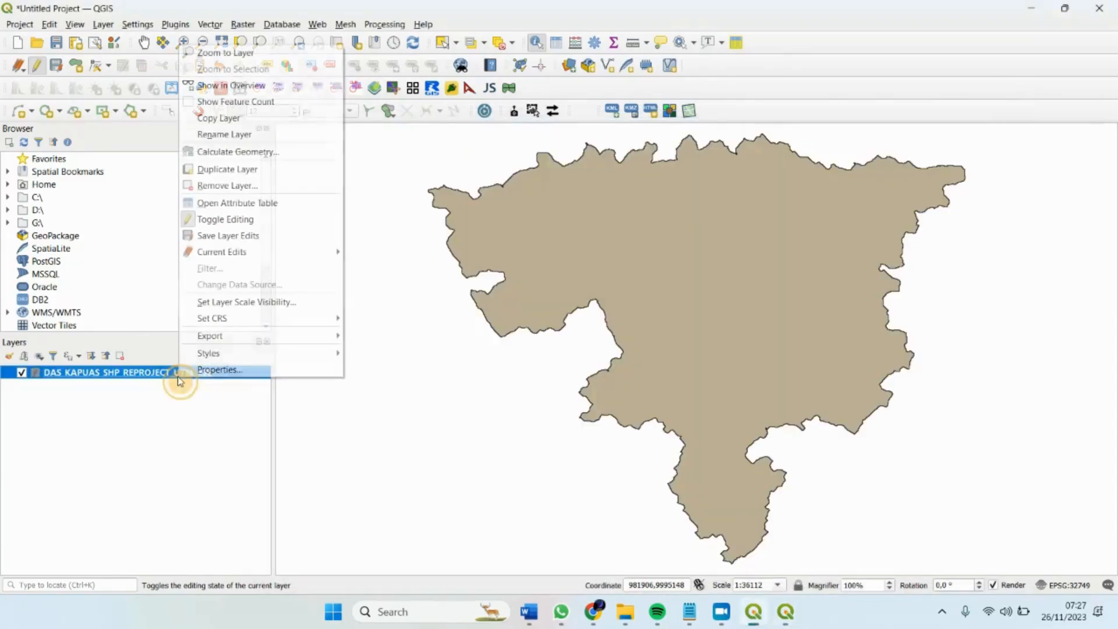
{"action": "left_click", "coordinate": [233, 152]}
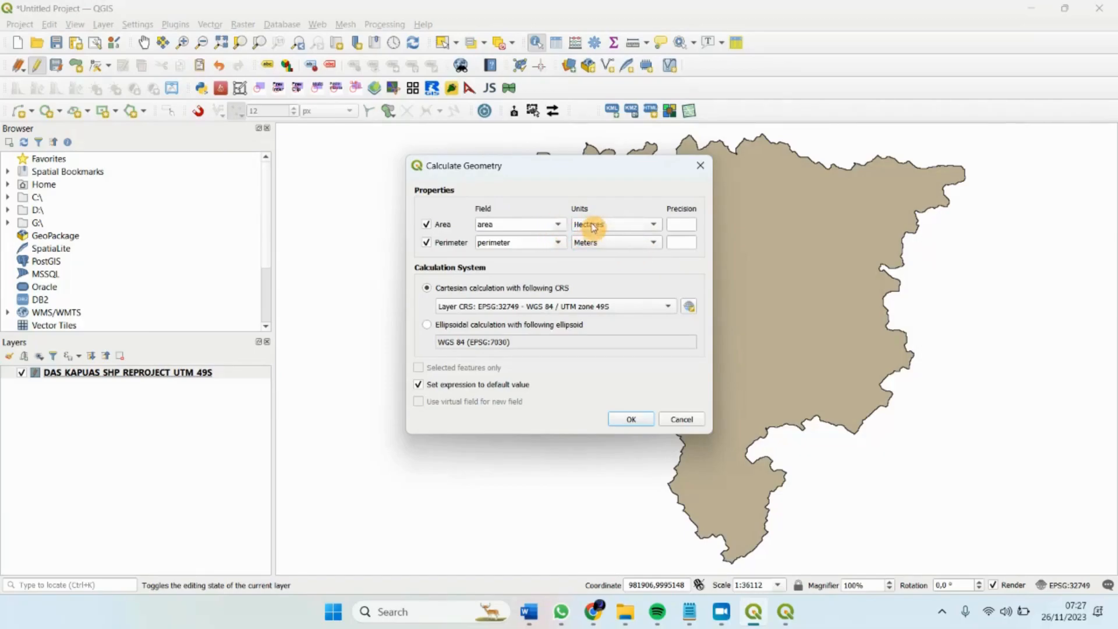
{"action": "left_click", "coordinate": [560, 226]}
{"action": "left_click", "coordinate": [561, 225]}
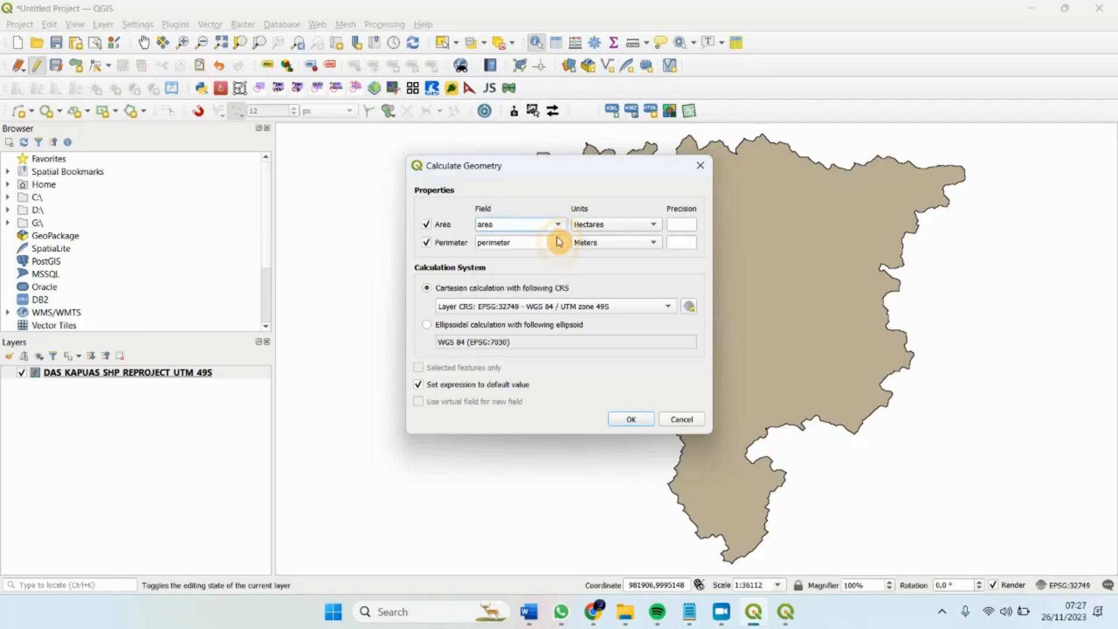
{"action": "left_click", "coordinate": [559, 242]}
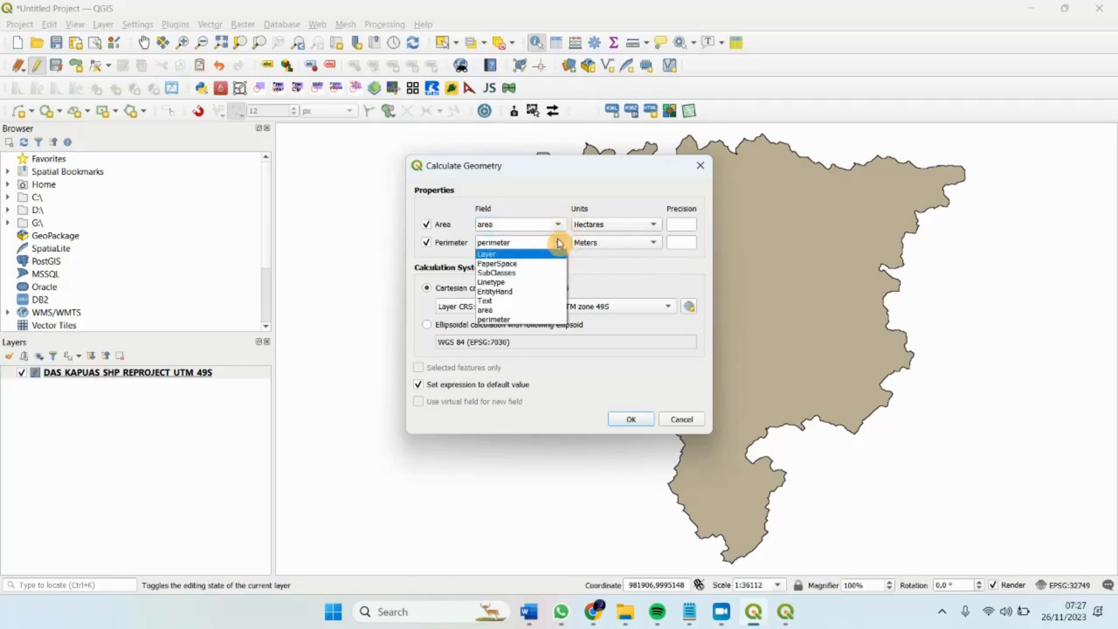
{"action": "left_click", "coordinate": [559, 243]}
{"action": "left_click", "coordinate": [559, 243]}
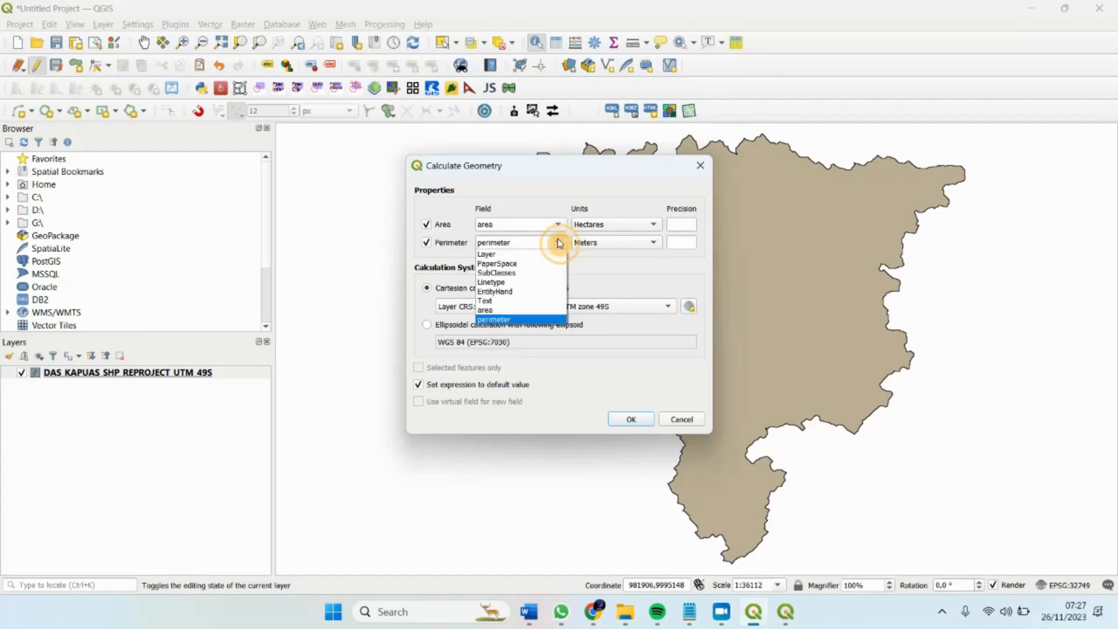
{"action": "left_click", "coordinate": [492, 310]}
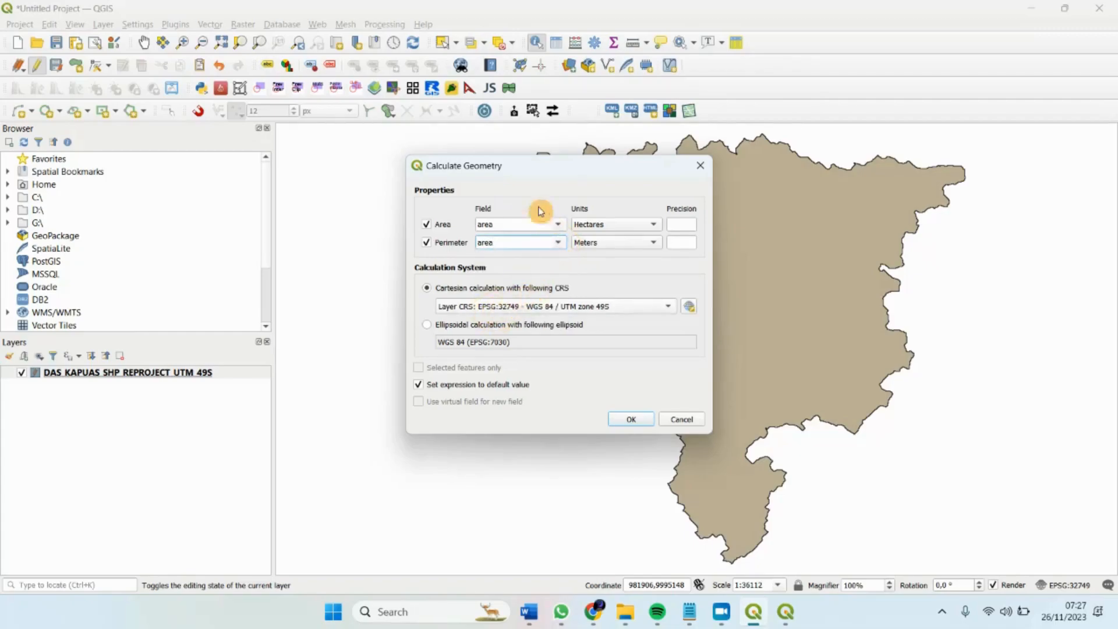
{"action": "left_click", "coordinate": [631, 419]}
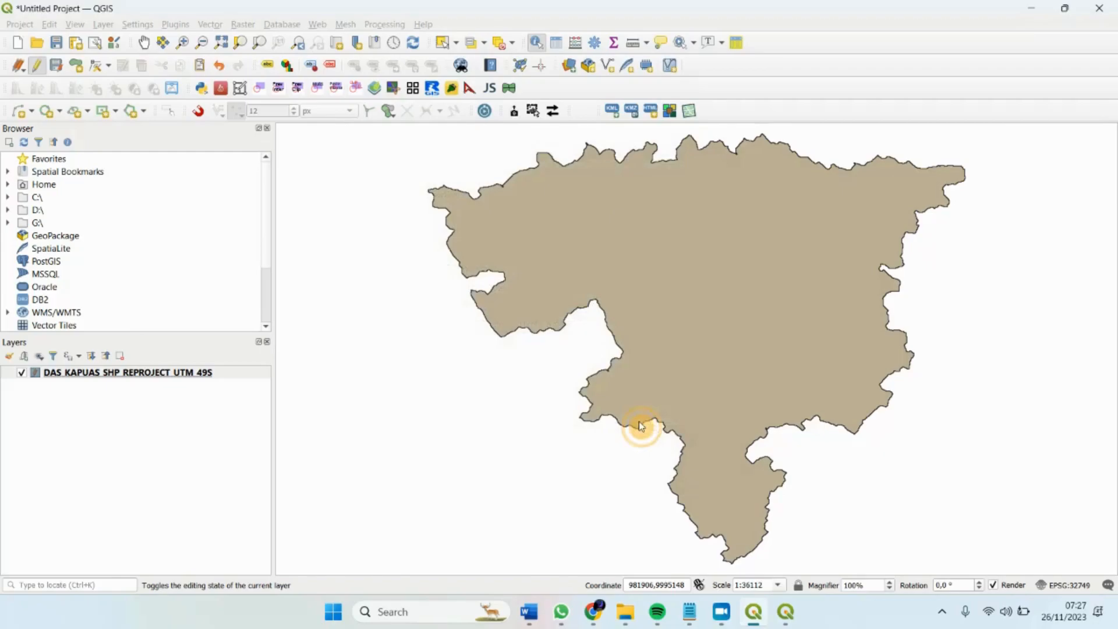
{"action": "right_click", "coordinate": [257, 376]}
{"action": "left_click", "coordinate": [302, 196]}
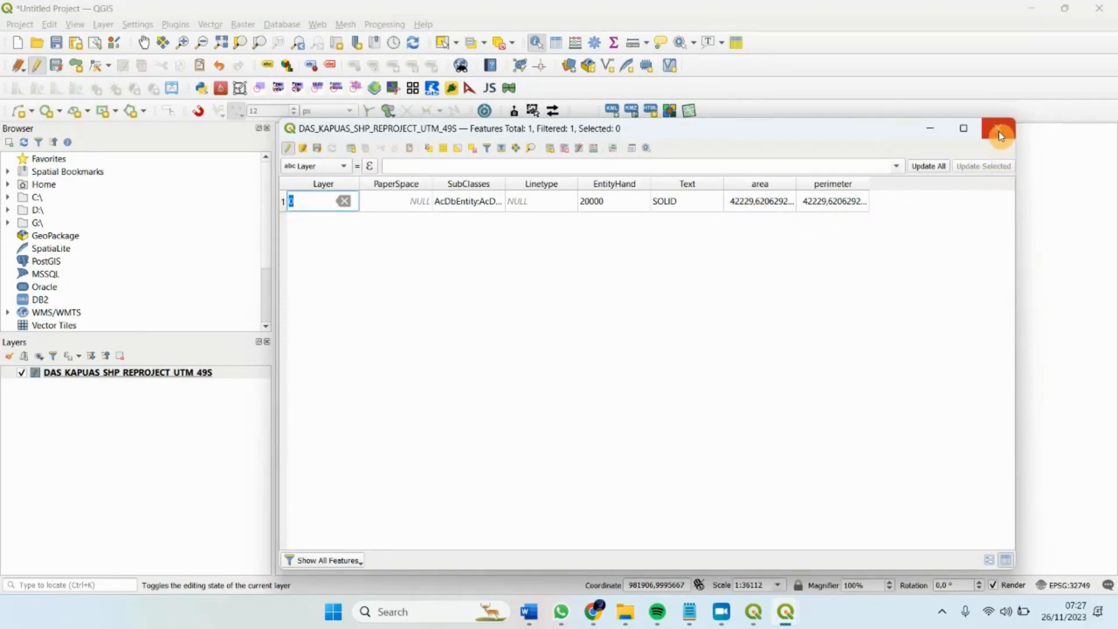
Rerun Calculate Geometry on the watershed layer, writing the area in Hectares to the area field and the perimeter in Meters to the perimeter field
{"action": "right_click", "coordinate": [180, 376]}
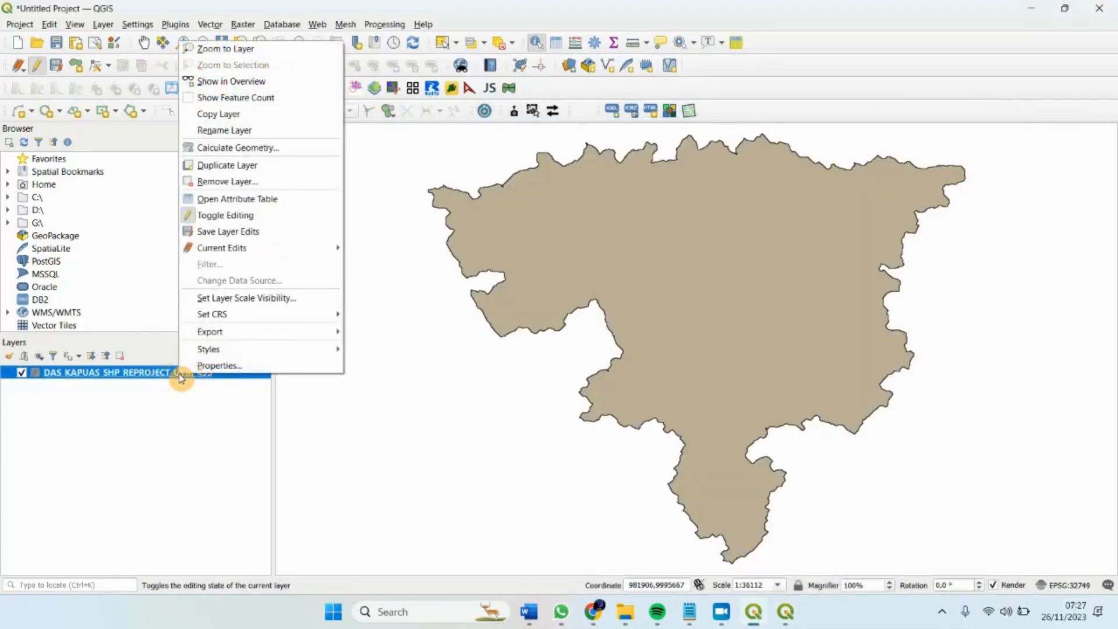
{"action": "left_click", "coordinate": [234, 148]}
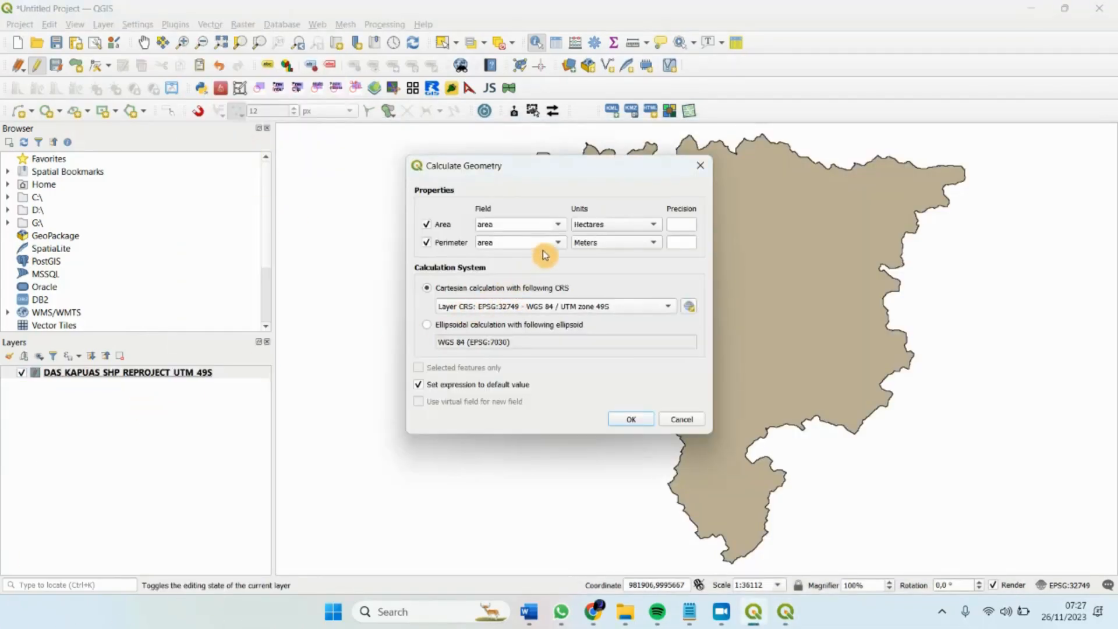
{"action": "left_click", "coordinate": [558, 242]}
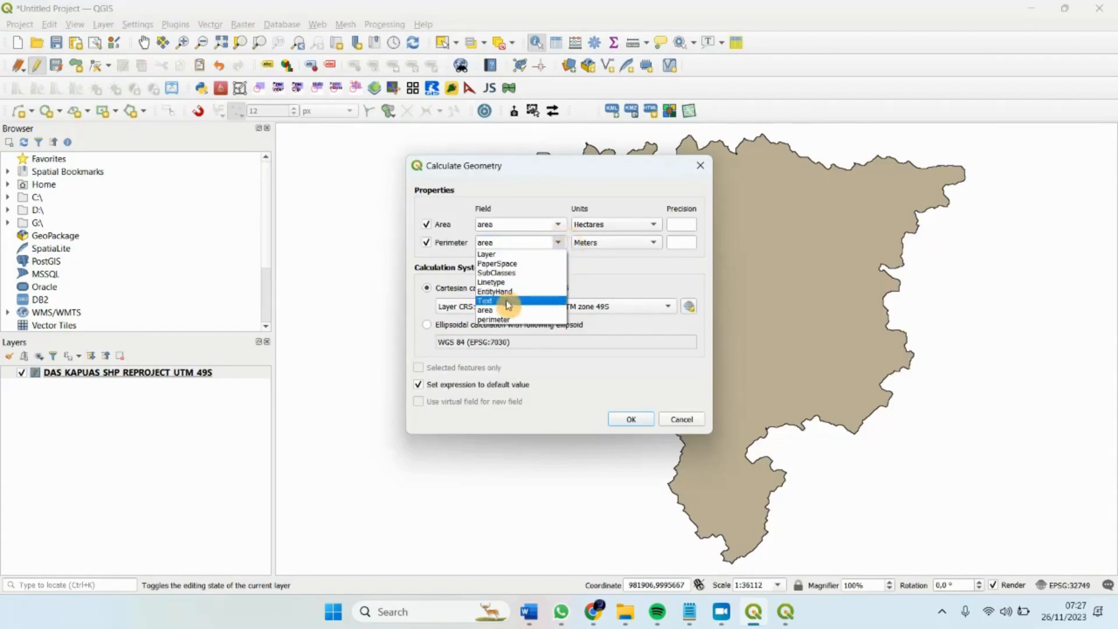
{"action": "left_click", "coordinate": [501, 319]}
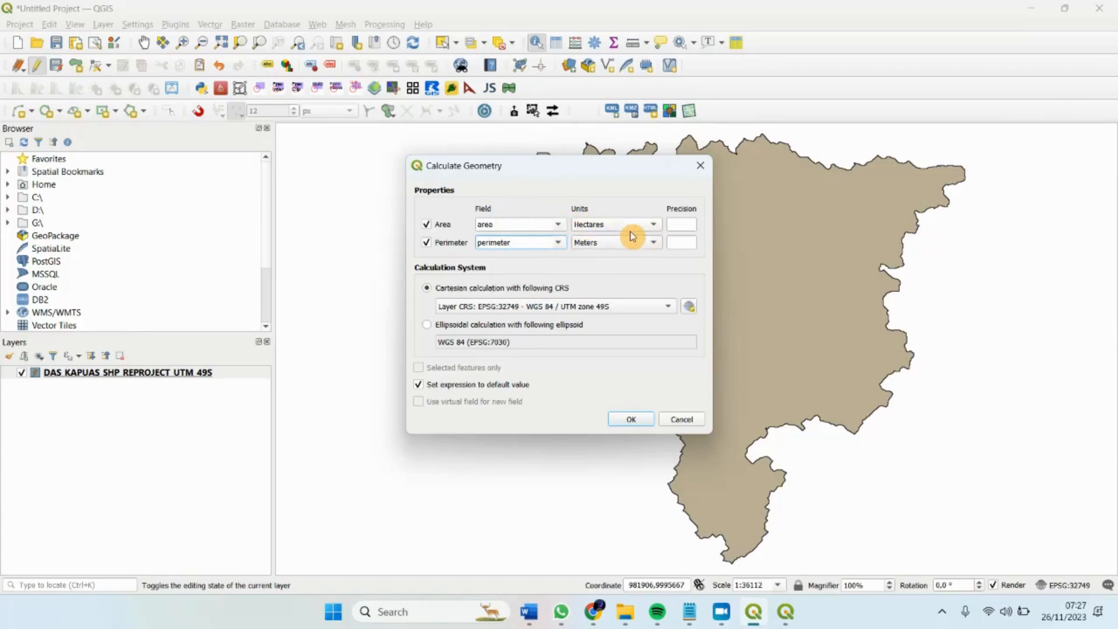
{"action": "left_click", "coordinate": [618, 422]}
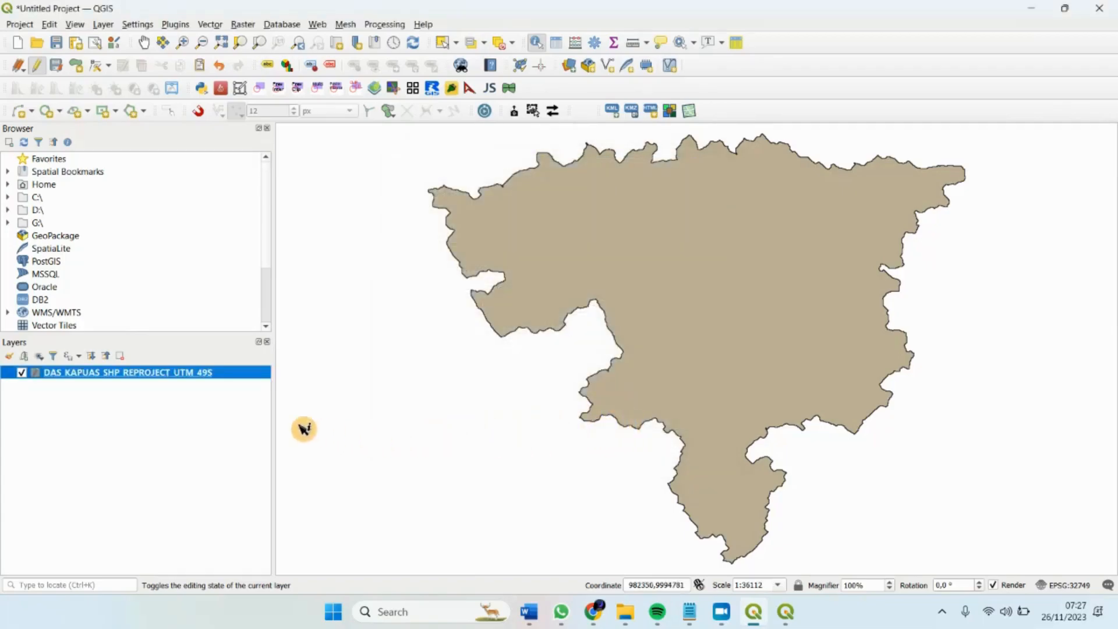
Open the layer's attribute table and compare the recalculated area and perimeter cells with the other attribute cells
{"action": "right_click", "coordinate": [229, 374]}
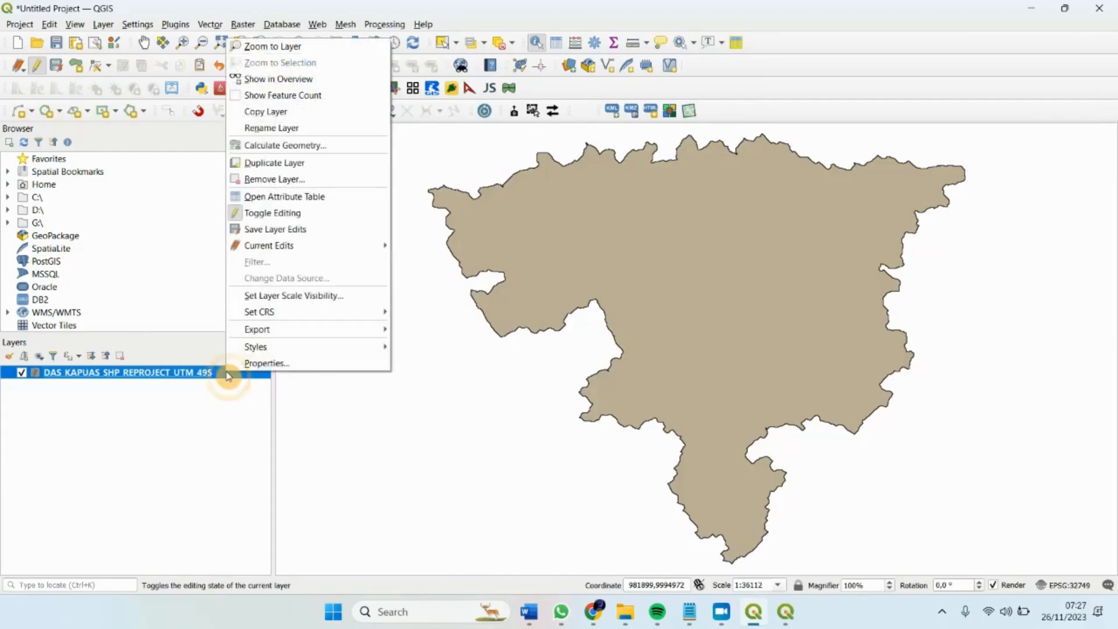
{"action": "left_click", "coordinate": [249, 196]}
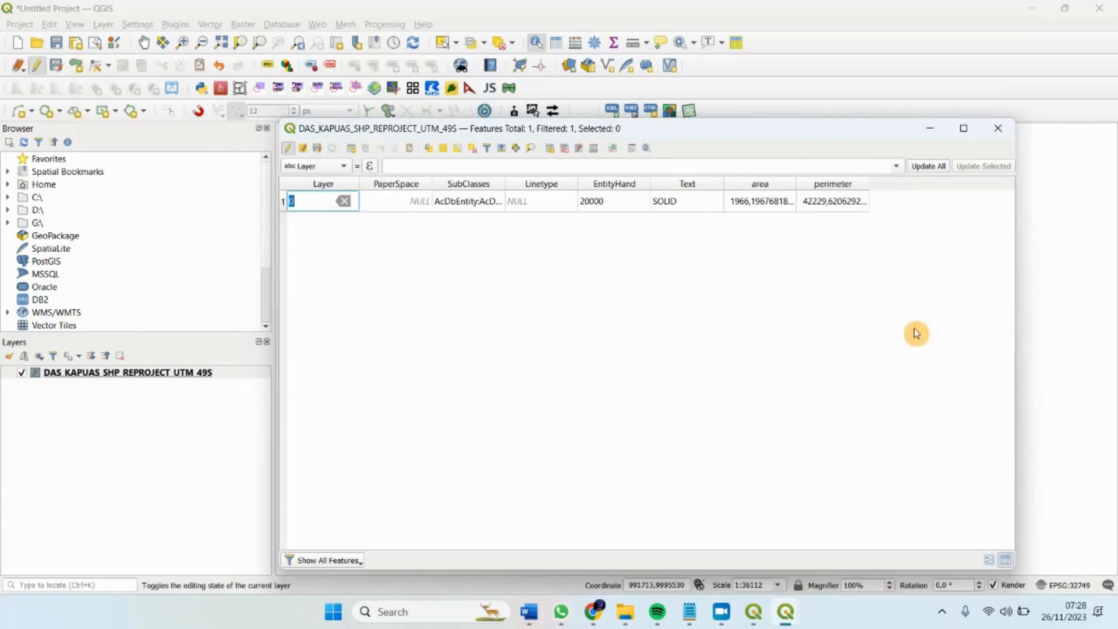
{"action": "left_click", "coordinate": [762, 206]}
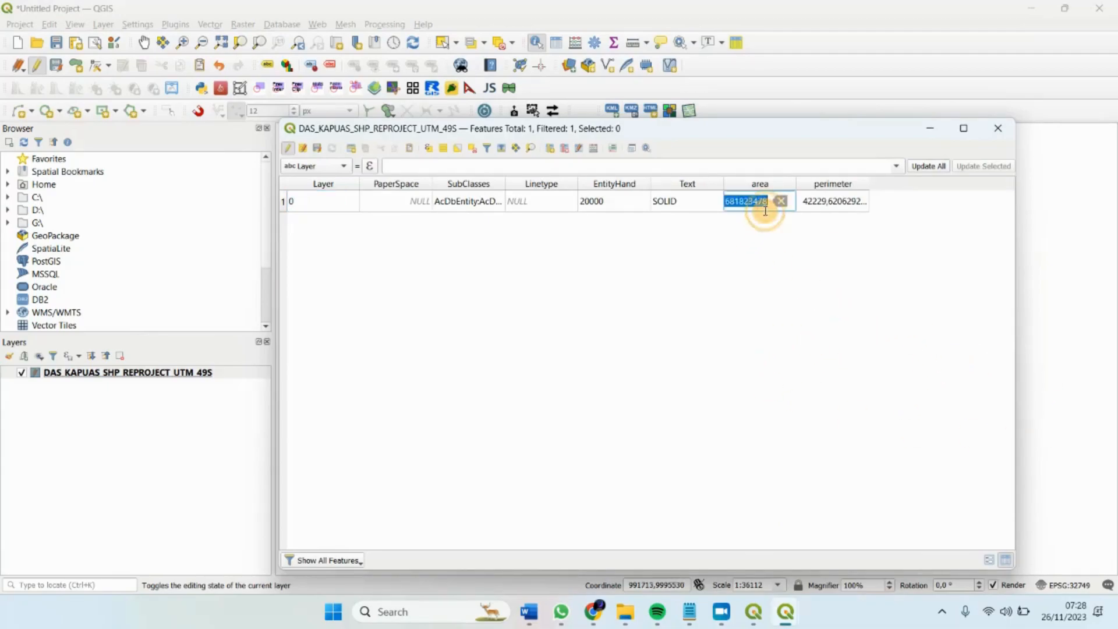
{"action": "left_click", "coordinate": [816, 208]}
{"action": "left_click", "coordinate": [701, 205]}
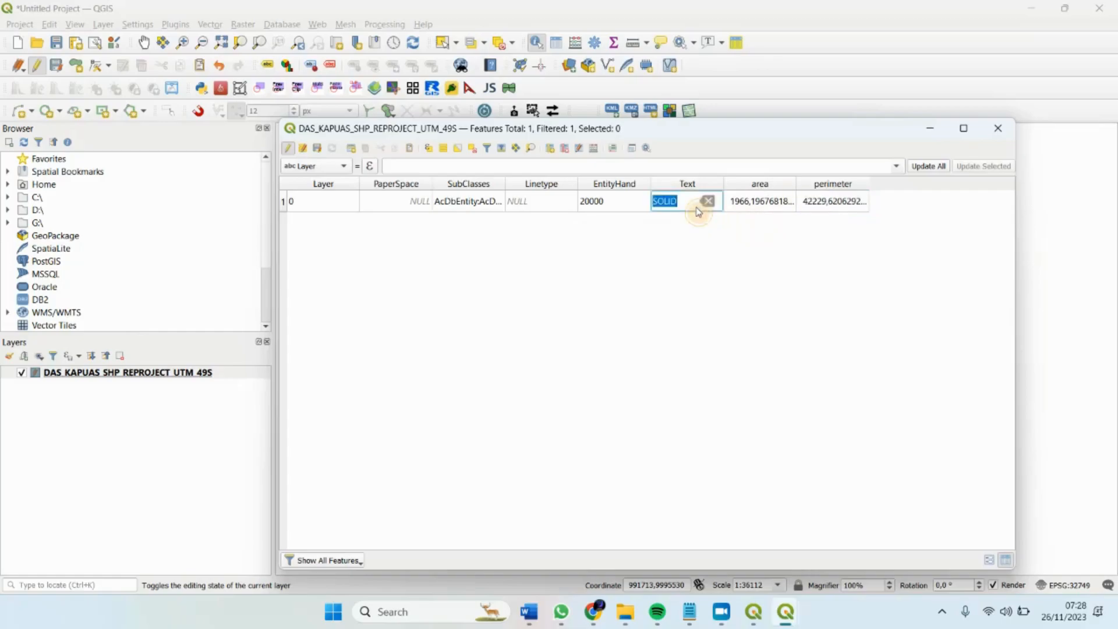
{"action": "left_click", "coordinate": [626, 206]}
{"action": "left_click", "coordinate": [544, 209]}
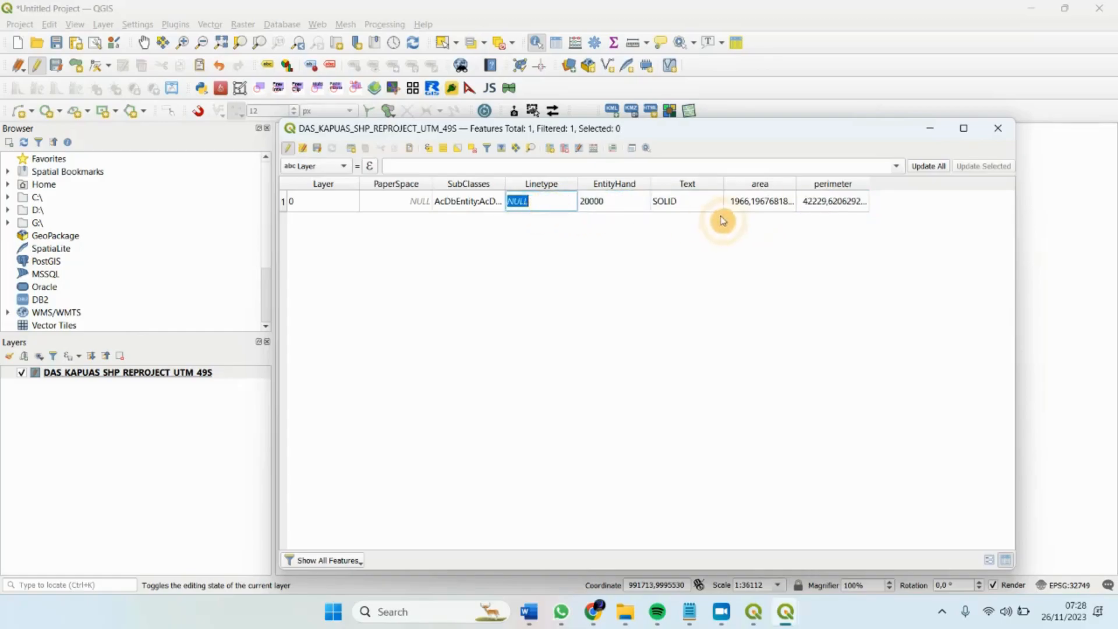
{"action": "left_click", "coordinate": [783, 209]}
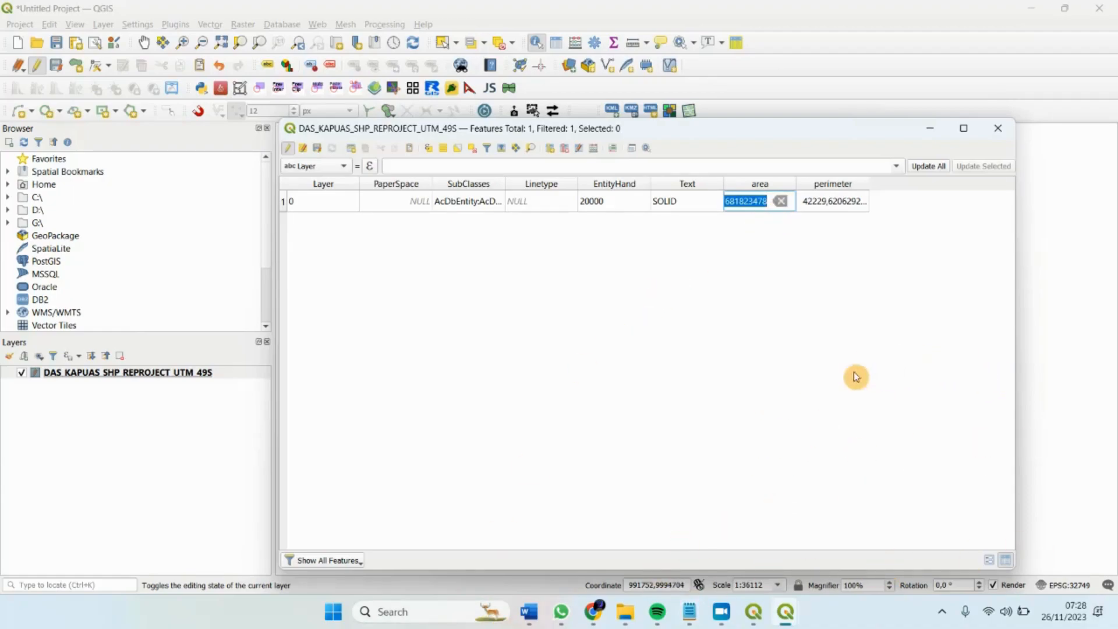
End the layer's editing session with its changes saved, and close the attribute table after checking the area cell
{"action": "left_click", "coordinate": [290, 154]}
{"action": "left_click", "coordinate": [578, 312]}
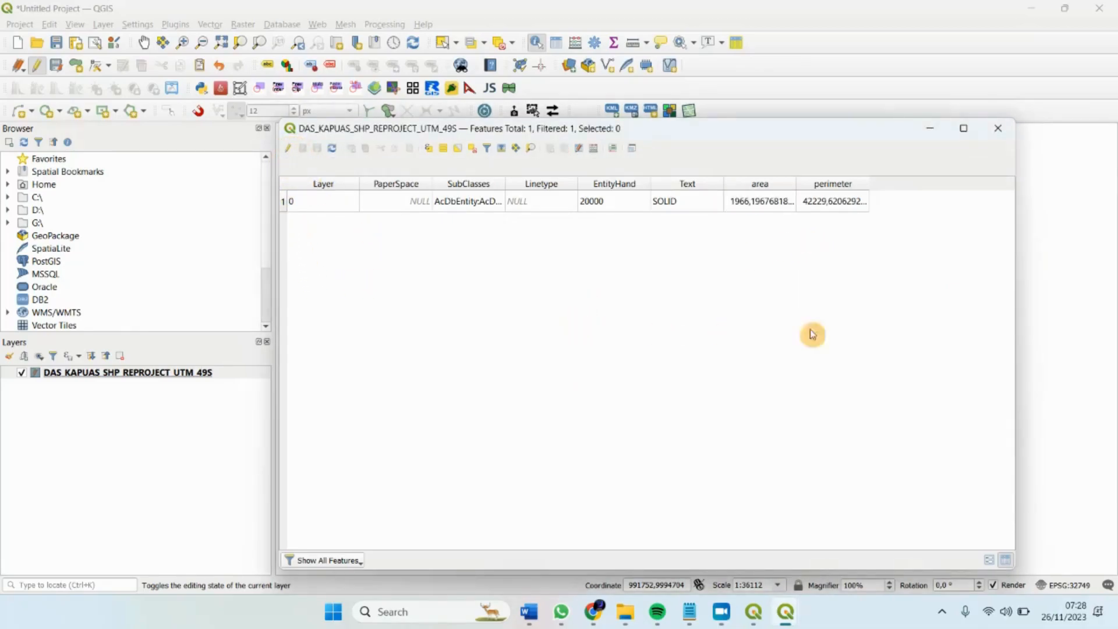
{"action": "left_click", "coordinate": [778, 185]}
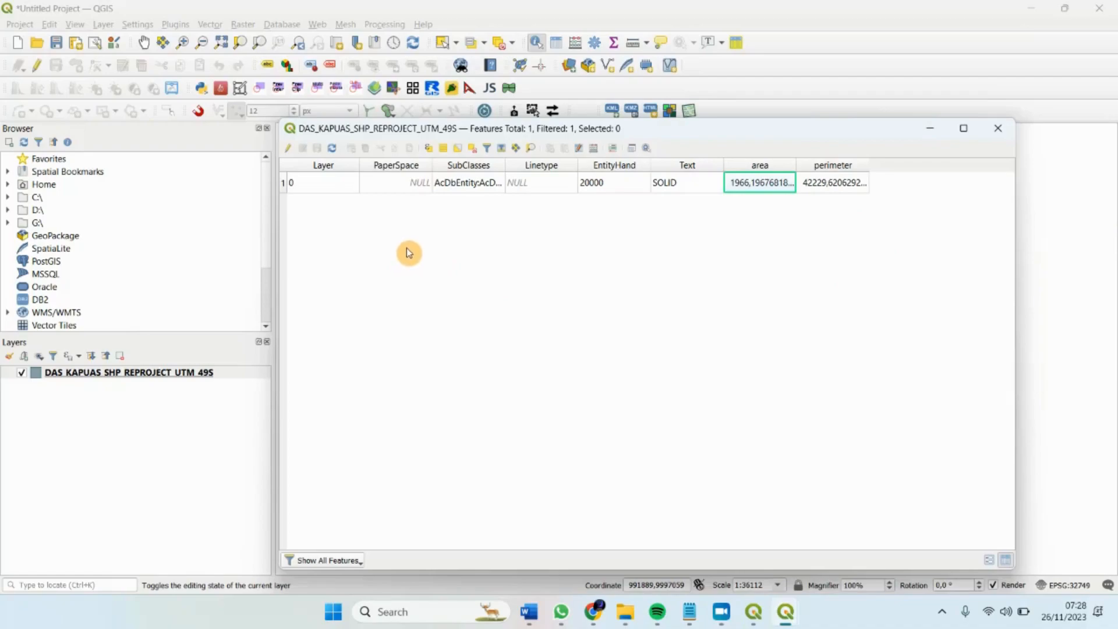
{"action": "left_click", "coordinate": [446, 188]}
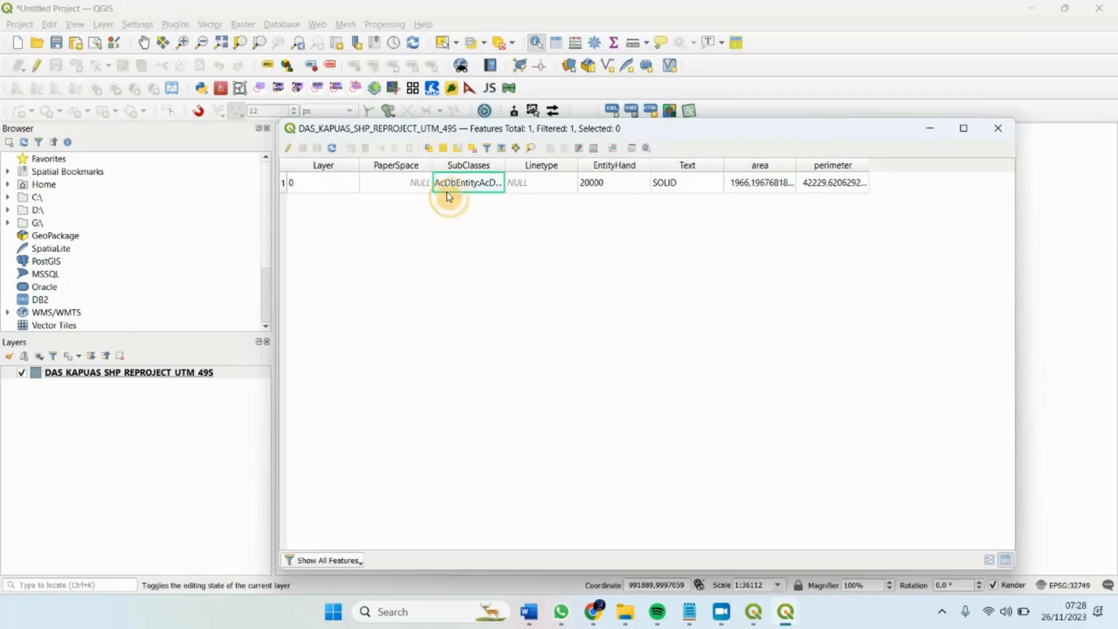
{"action": "left_click", "coordinate": [750, 182]}
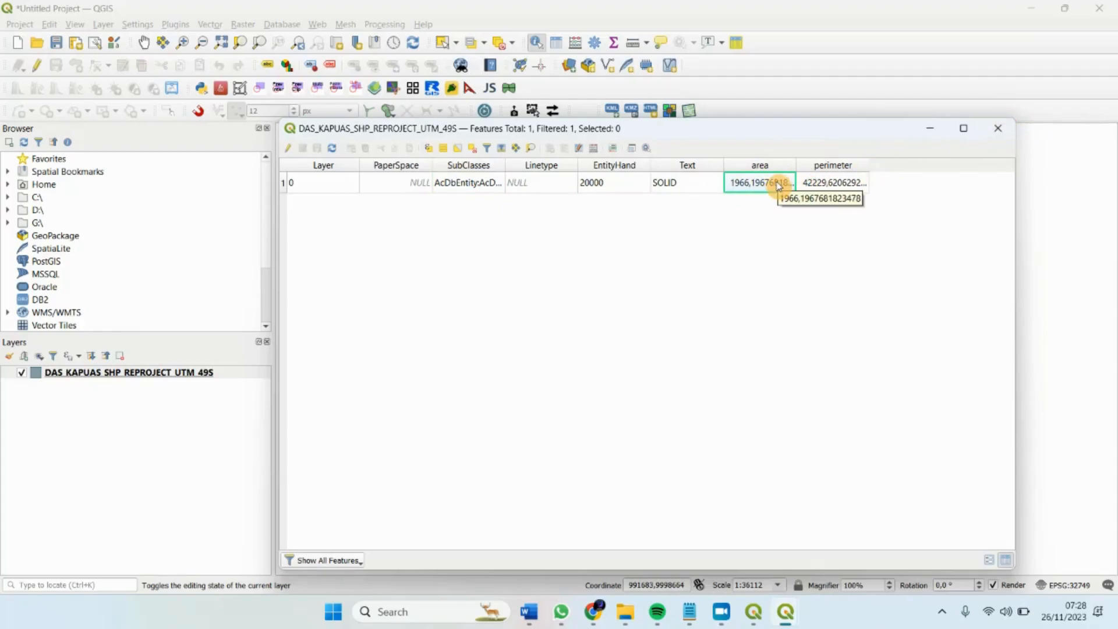
{"action": "left_click", "coordinate": [998, 128]}
{"action": "left_click", "coordinate": [721, 612]}
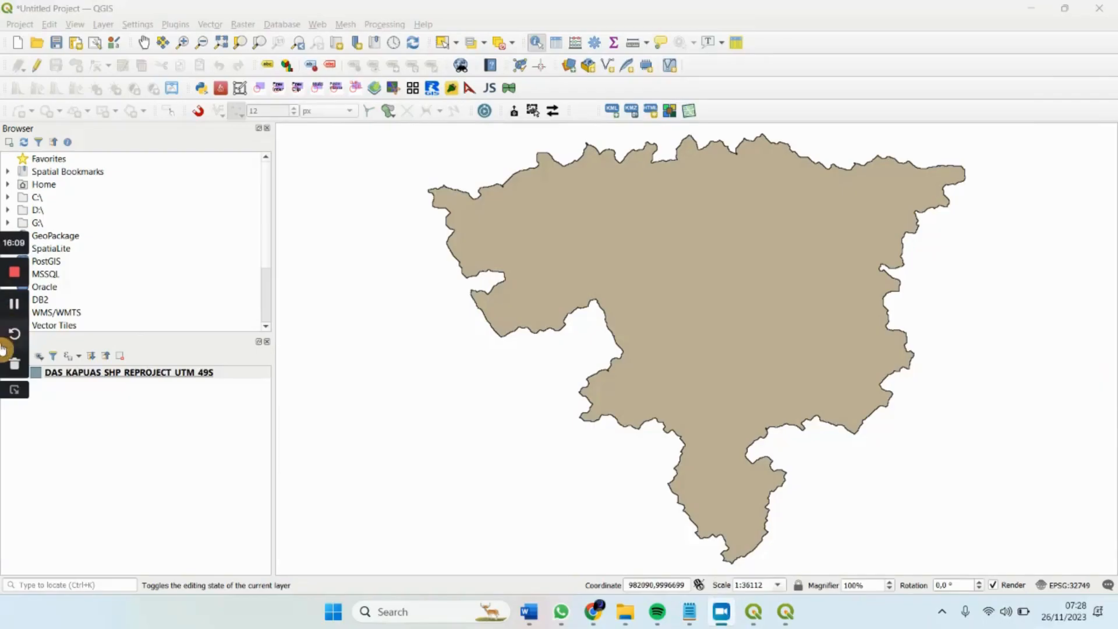
{"action": "left_click", "coordinate": [14, 273]}
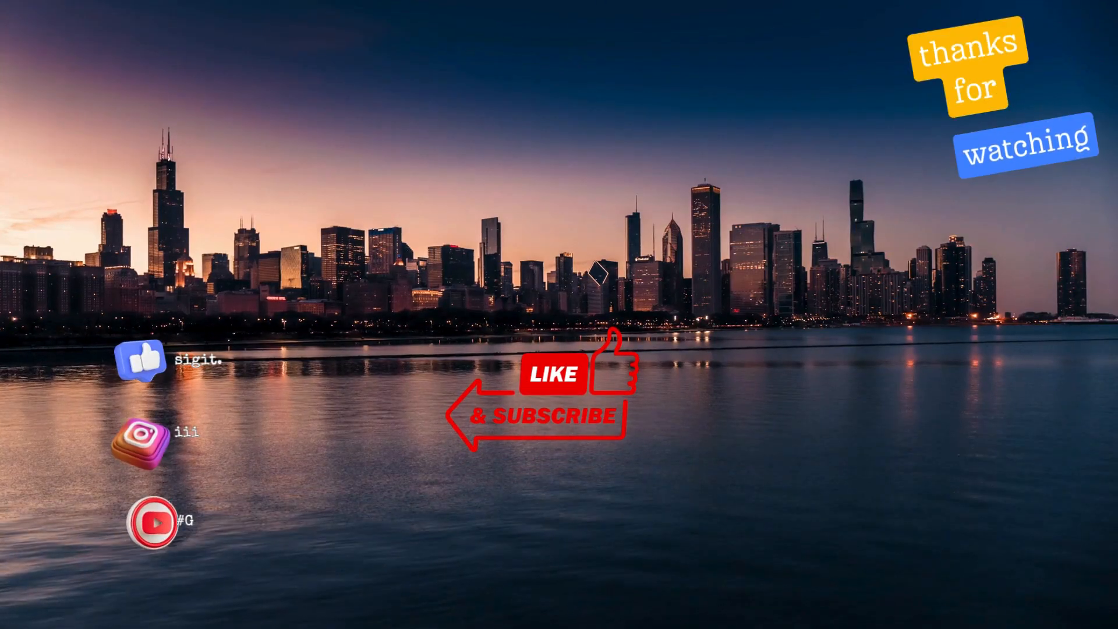